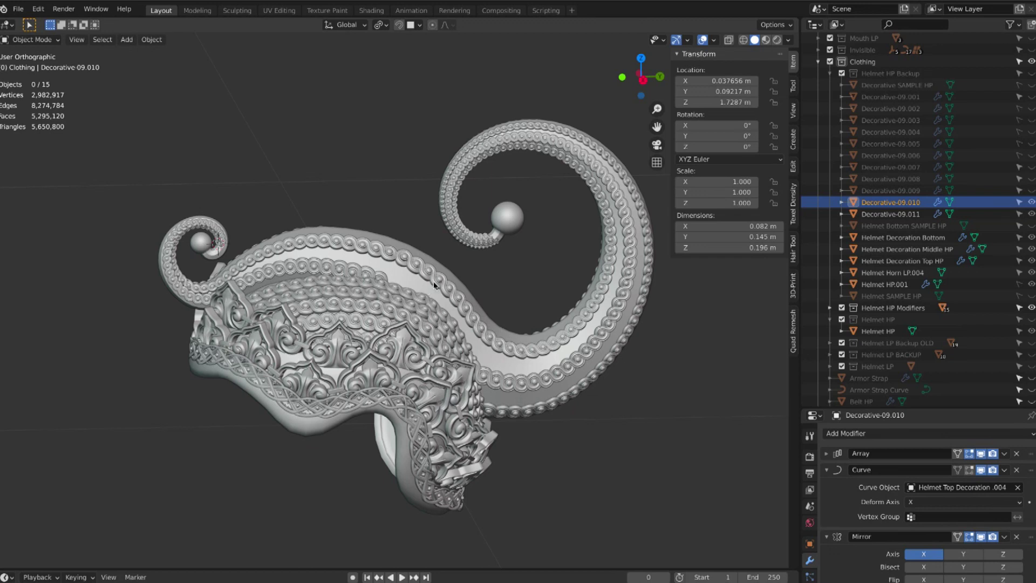
Step: Hide the Helmet HP Modifiers collection and show the Helmet HP Backup collection
{"action": "middle_click_drag", "start_coordinate": [433, 276], "coordinate": [349, 295]}
{"action": "middle_click_drag", "start_coordinate": [283, 294], "coordinate": [316, 297]}
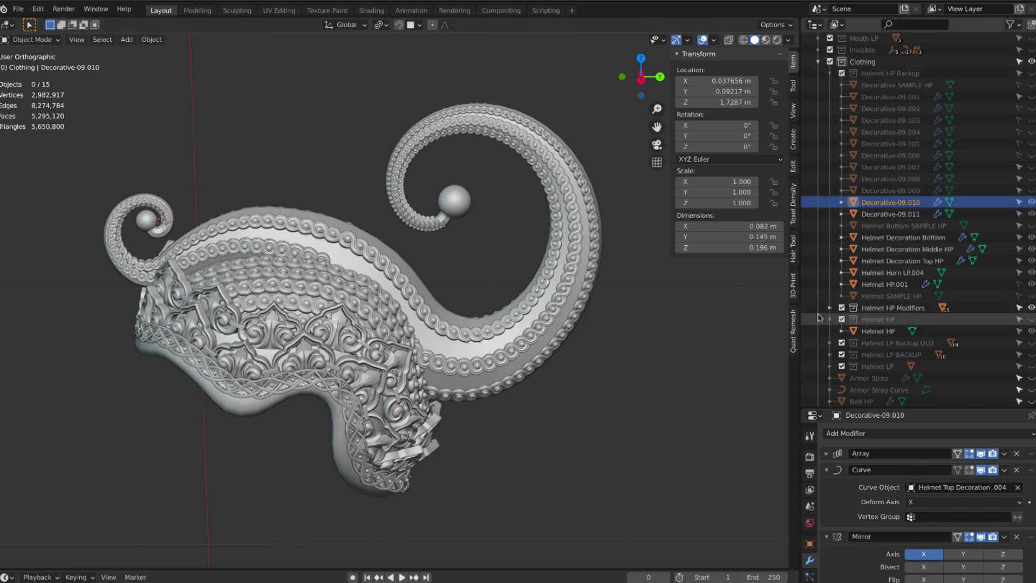
{"action": "left_click", "coordinate": [1031, 308]}
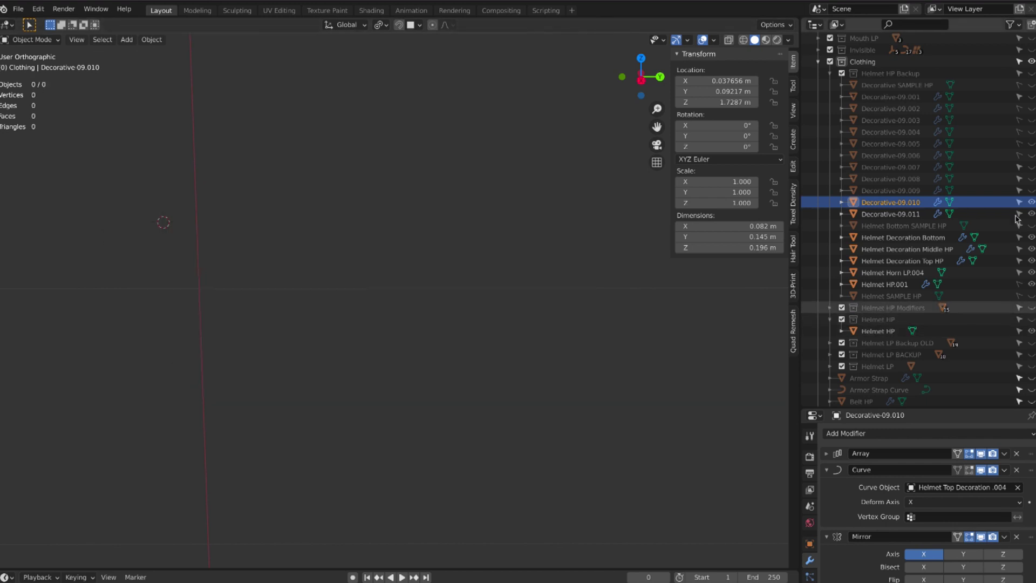
{"action": "left_click", "coordinate": [1032, 74]}
{"action": "middle_click_drag", "start_coordinate": [428, 291], "coordinate": [451, 302]}
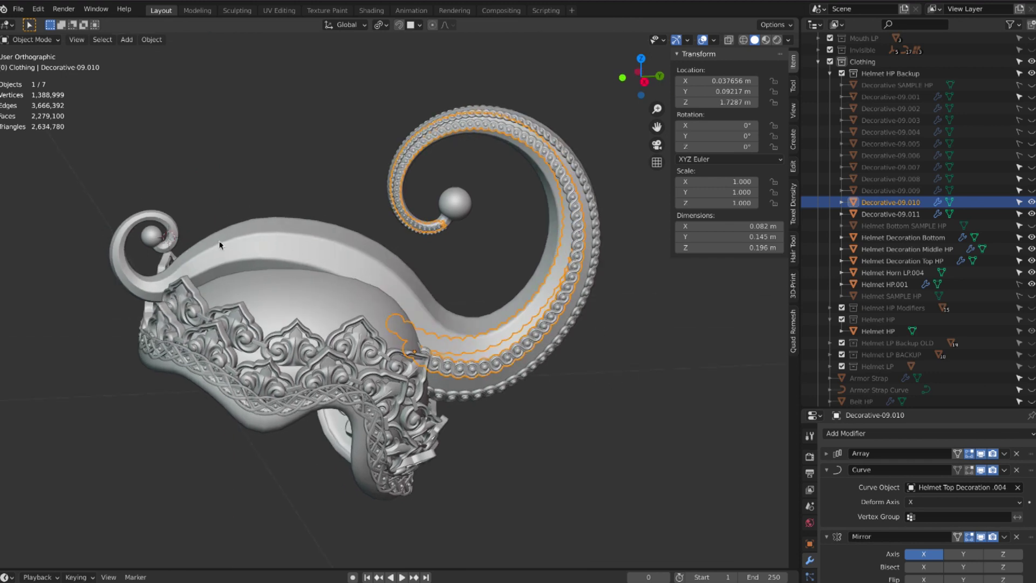
Step: Deselect the current decoration and open the horn object Helmet Horn LP.004 in Edit Mode
{"action": "left_click", "coordinate": [620, 284]}
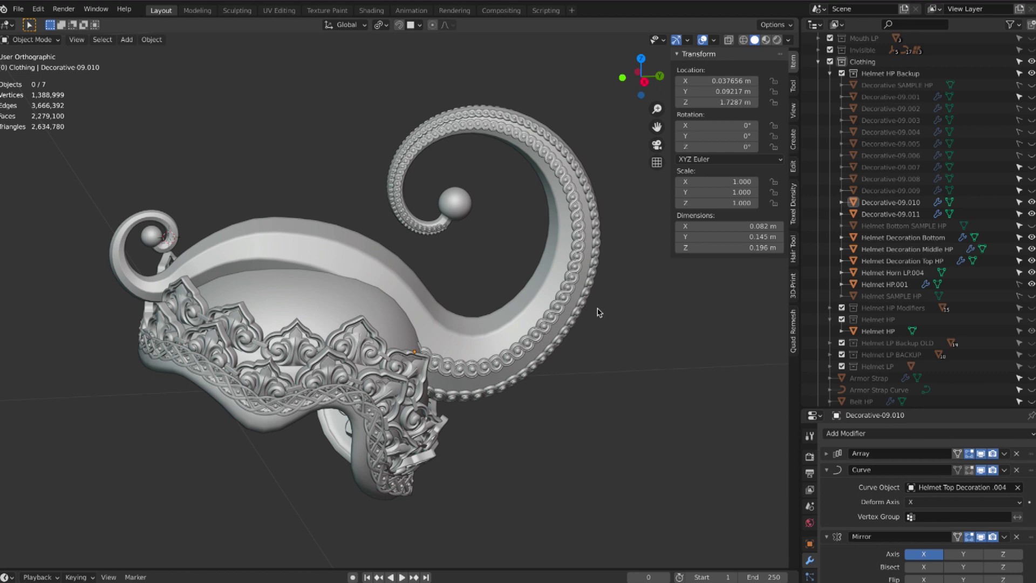
{"action": "middle_click_drag", "start_coordinate": [599, 312], "coordinate": [601, 311]}
{"action": "left_click", "coordinate": [376, 265]}
{"action": "middle_click_drag", "start_coordinate": [375, 265], "coordinate": [375, 265]}
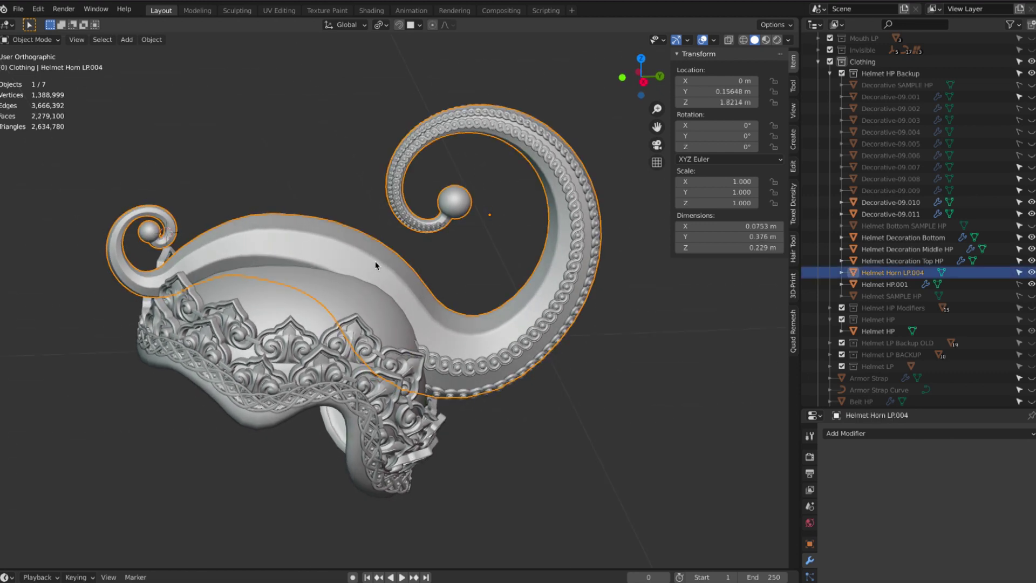
{"action": "key", "text": "Tab"}
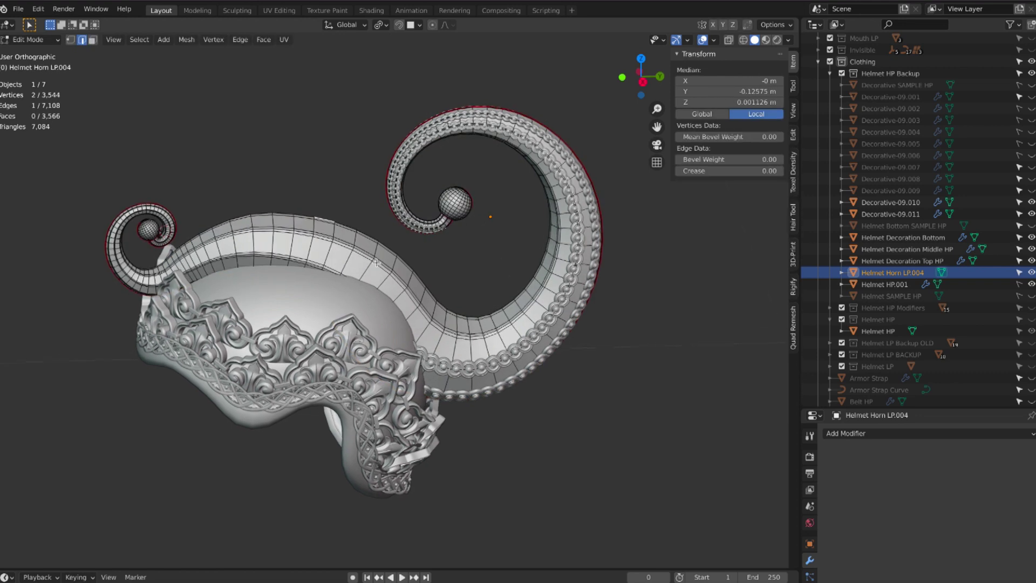
Step: Duplicate the horn's lengthwise edge loop along its upper side ridge in place, separate it into its own object and return to Object Mode
{"action": "scroll", "coordinate": [358, 261], "scroll_direction": "up", "scroll_amount": 3}
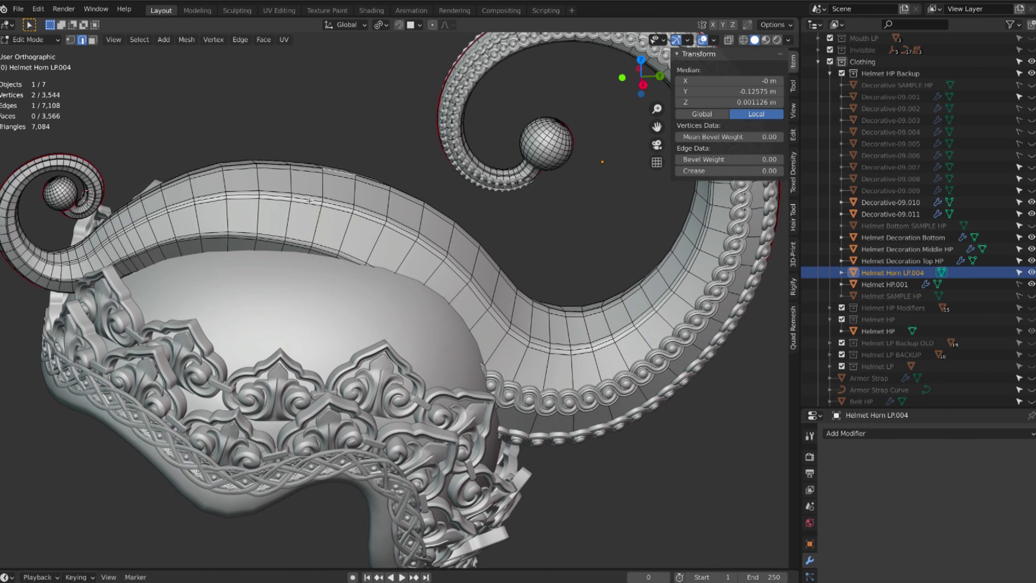
{"action": "middle_click_drag", "start_coordinate": [310, 201], "coordinate": [309, 201]}
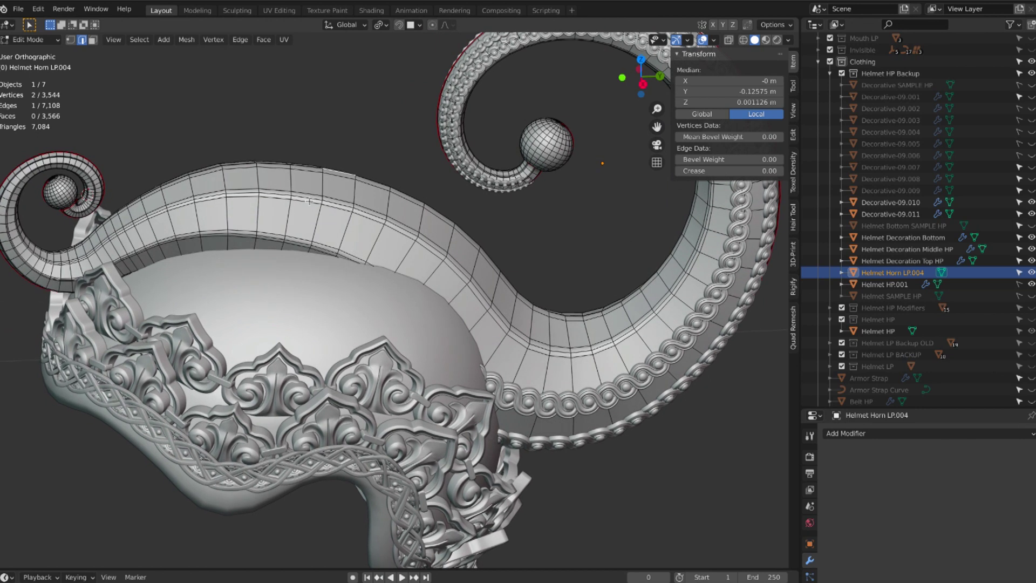
{"action": "left_click", "coordinate": [308, 199], "text": "alt"}
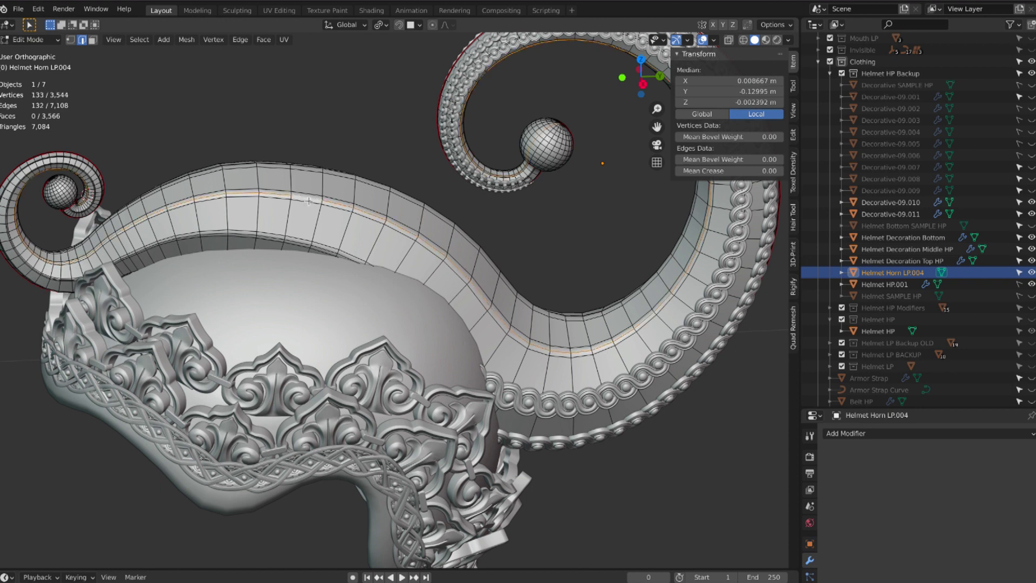
{"action": "middle_click_drag", "start_coordinate": [309, 201], "coordinate": [309, 201]}
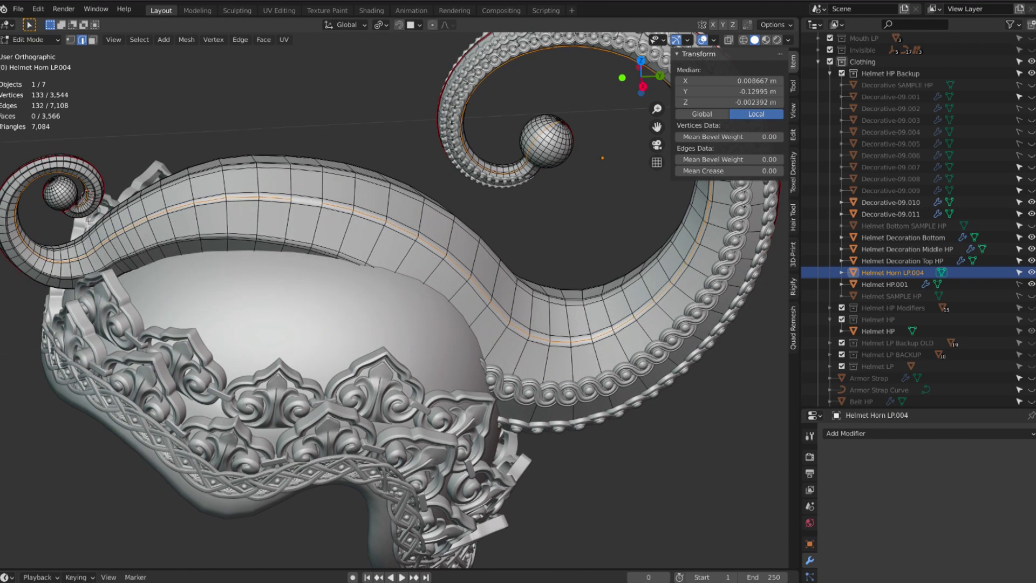
{"action": "middle_click_drag", "start_coordinate": [73, 192], "coordinate": [170, 249]}
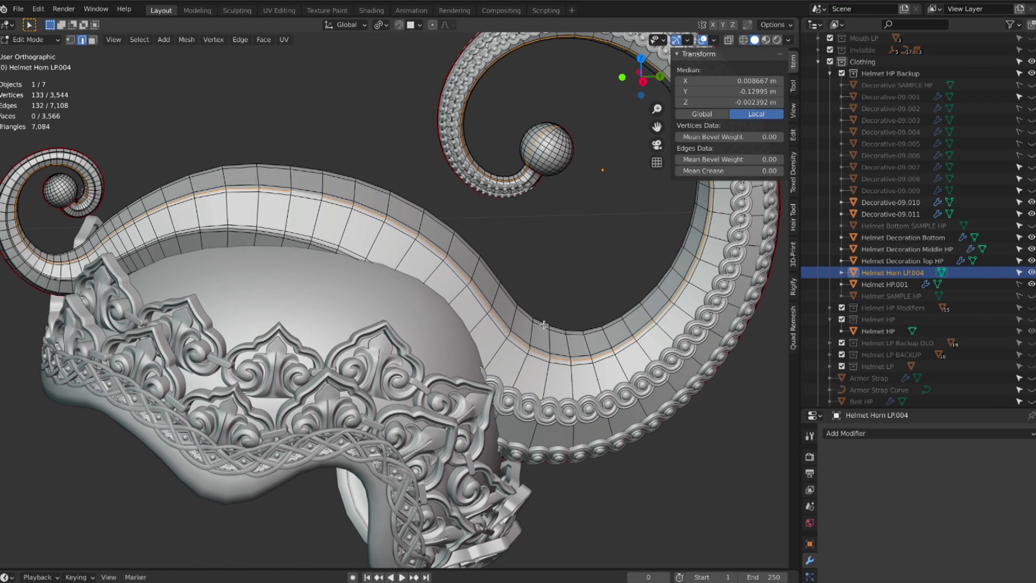
{"action": "middle_click_drag", "start_coordinate": [544, 325], "coordinate": [547, 317]}
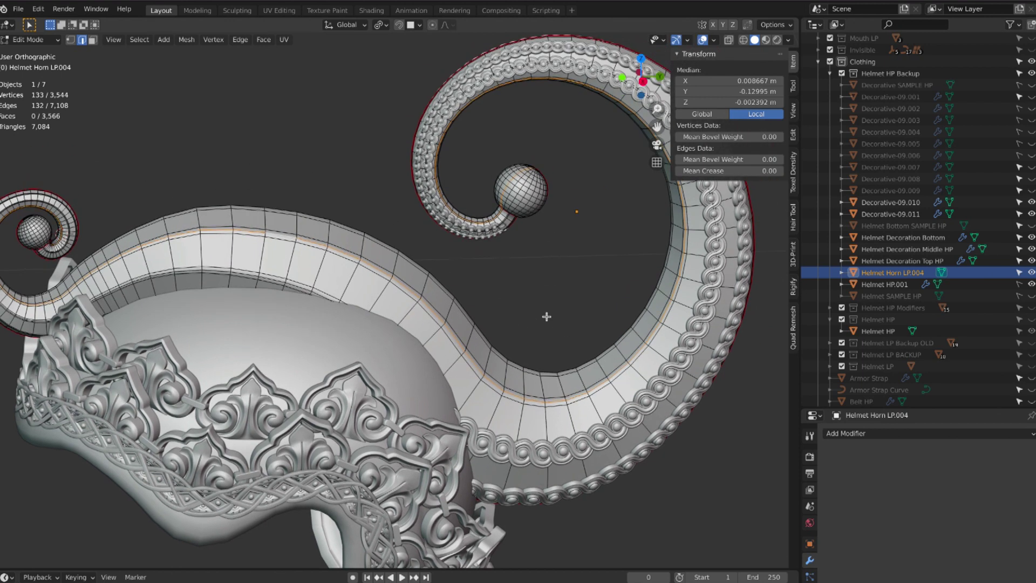
{"action": "key", "text": "shift+d"}
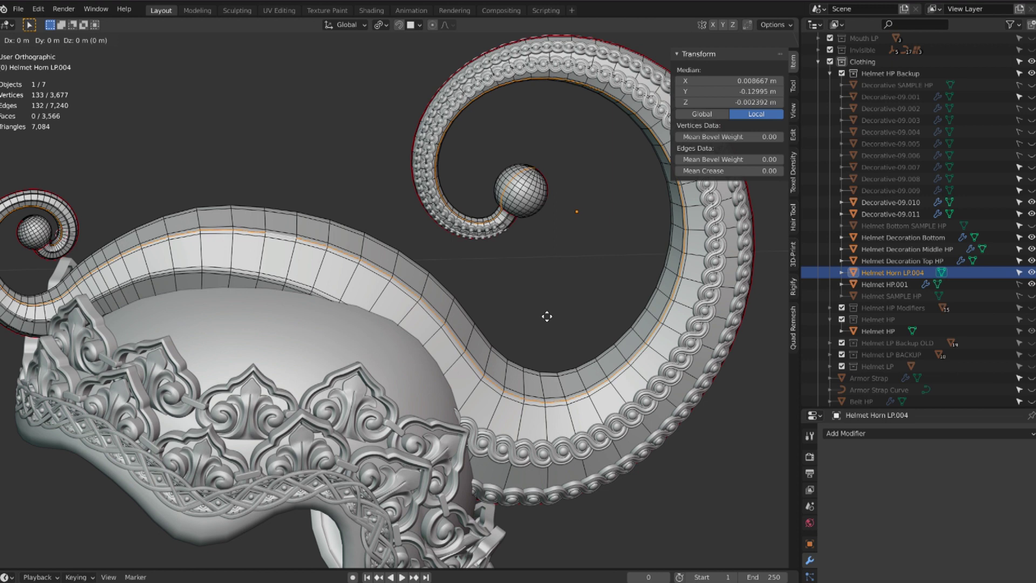
{"action": "right_click", "coordinate": [547, 317]}
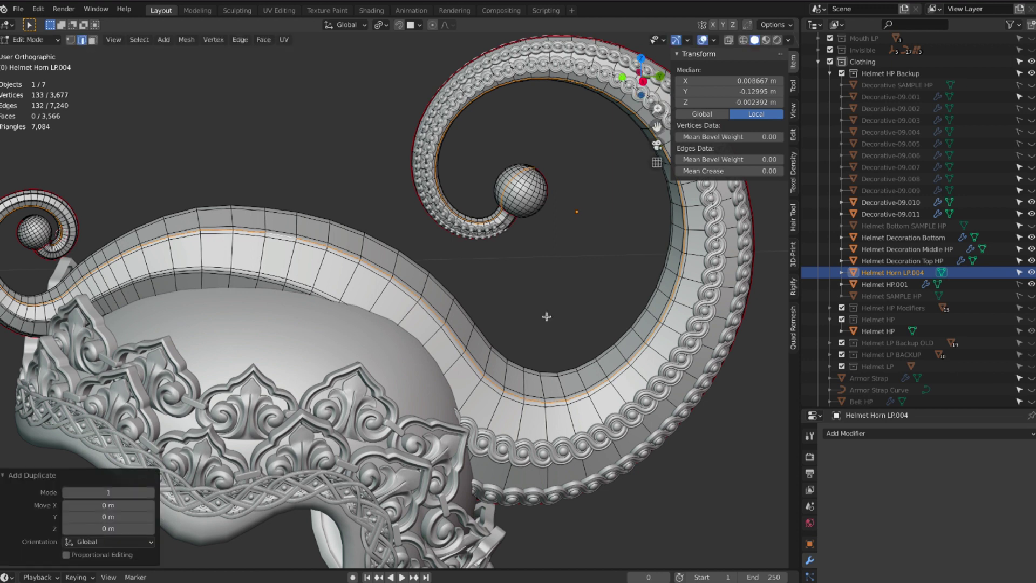
{"action": "key", "text": "p"}
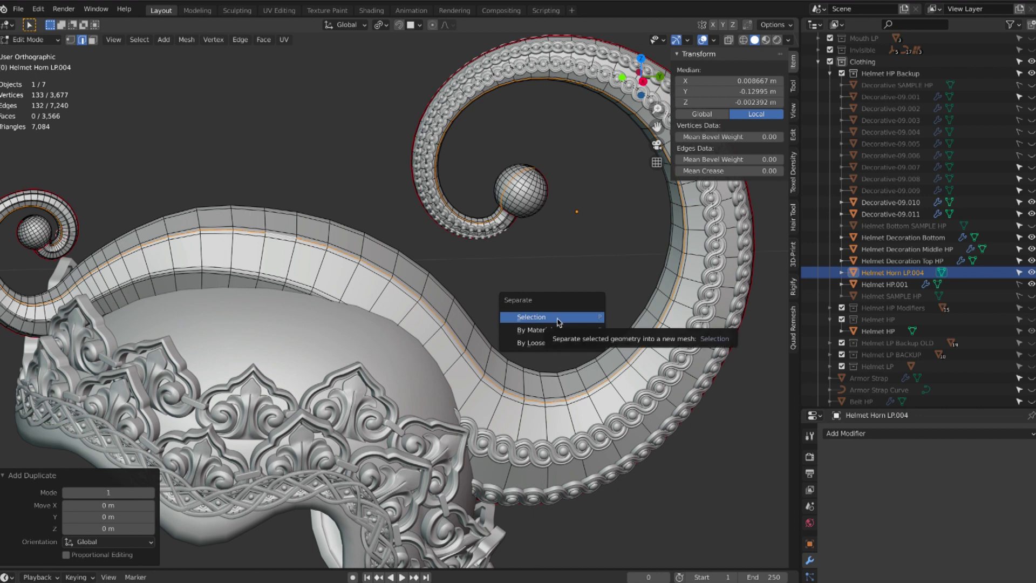
{"action": "left_click", "coordinate": [558, 318]}
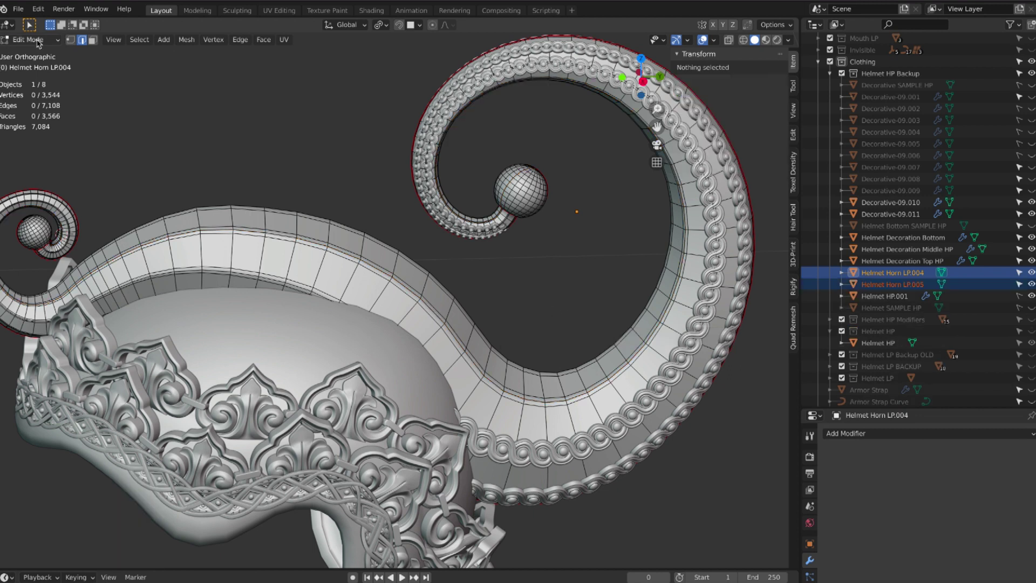
{"action": "left_click", "coordinate": [33, 39]}
{"action": "left_click", "coordinate": [30, 54]}
{"action": "key", "text": "alt+a"}
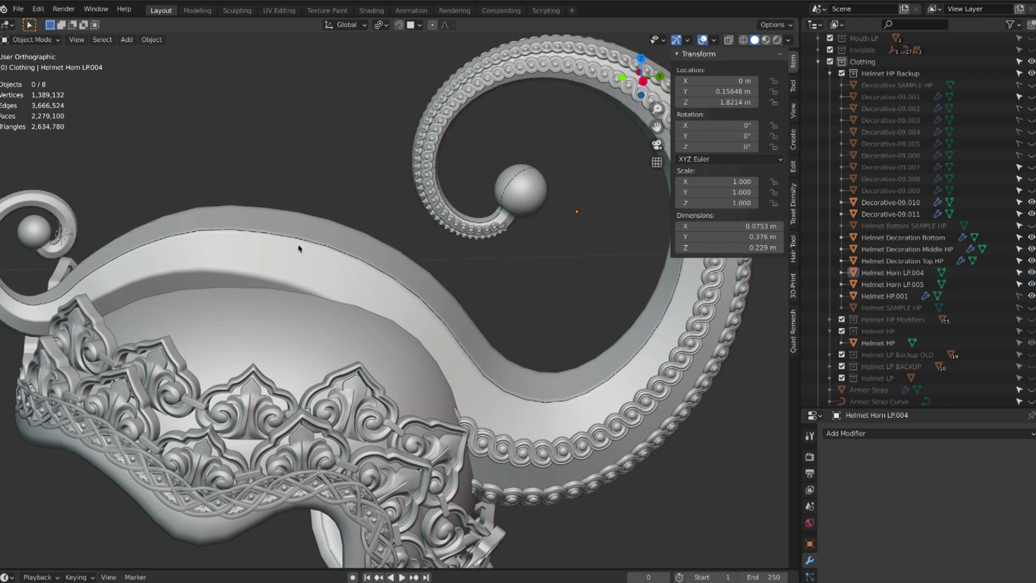
Step: Select the separated edge strip Helmet Horn LP.005 and collapse the Transform properties
{"action": "left_click", "coordinate": [304, 244]}
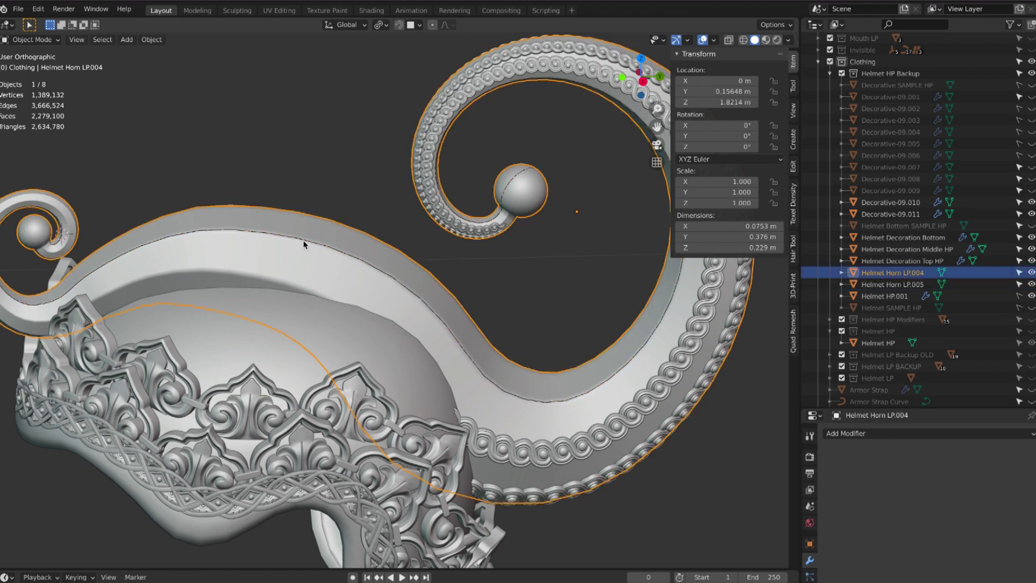
{"action": "left_click", "coordinate": [304, 244]}
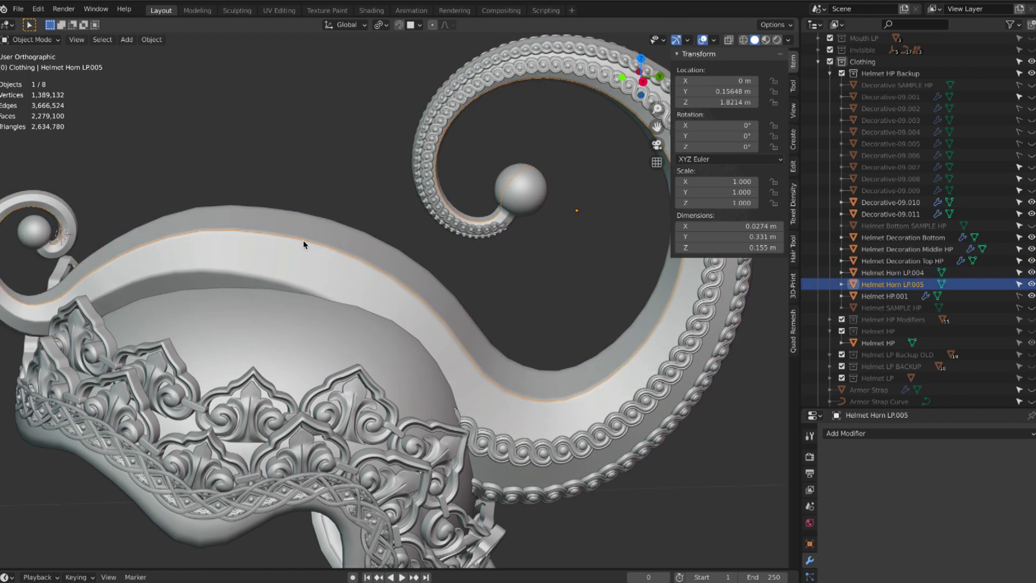
{"action": "left_click", "coordinate": [683, 56]}
{"action": "middle_click_drag", "start_coordinate": [381, 255], "coordinate": [391, 255]}
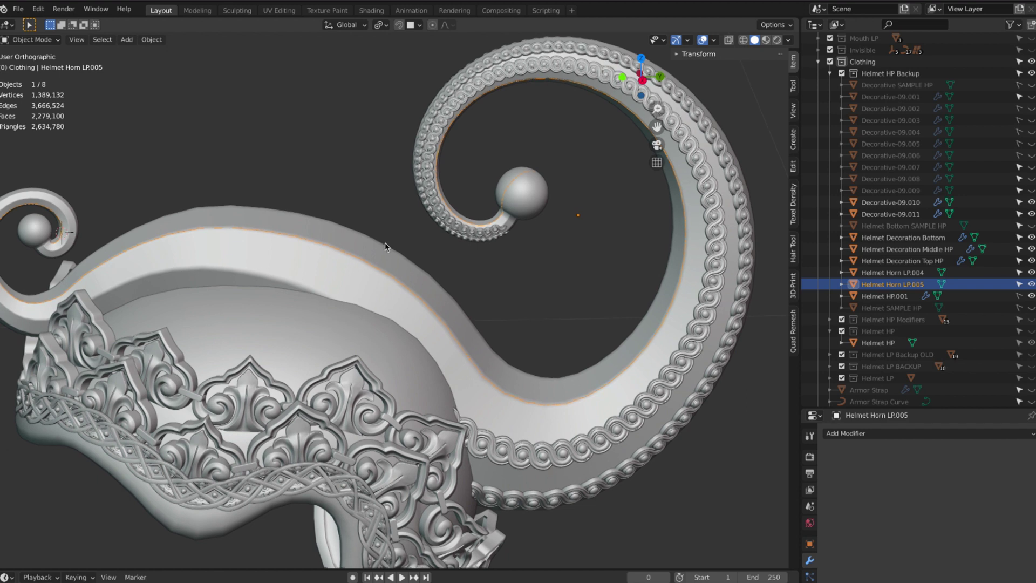
{"action": "middle_click_drag", "start_coordinate": [112, 265], "coordinate": [158, 266], "text": "shift"}
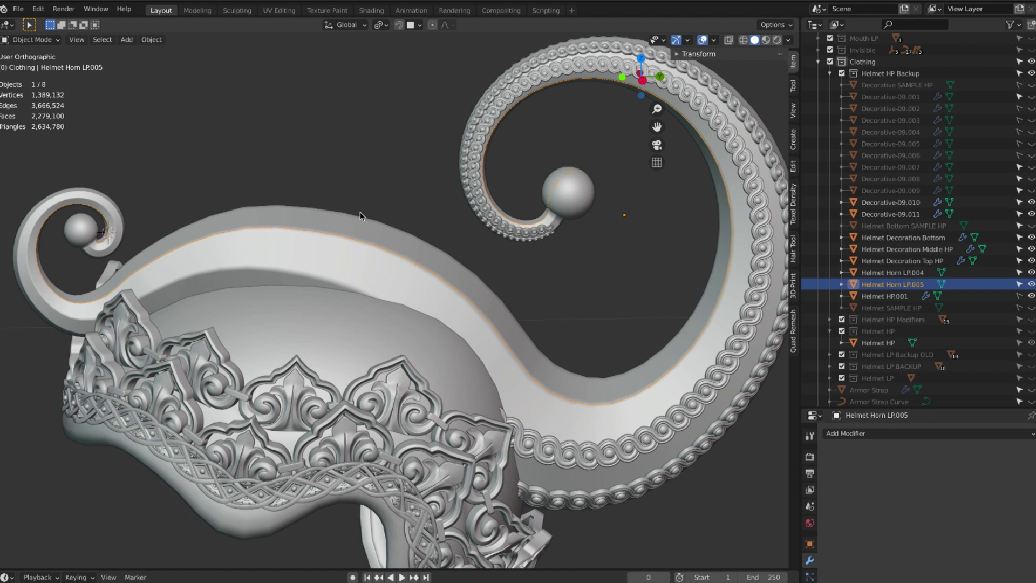
{"action": "middle_click_drag", "start_coordinate": [371, 210], "coordinate": [371, 211]}
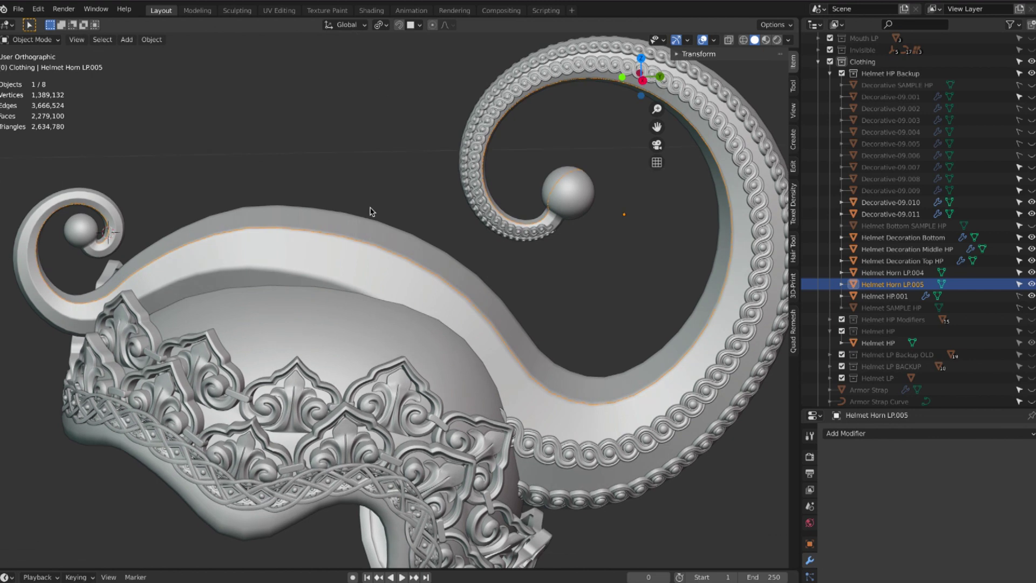
Step: Reselect the edge strip Helmet Horn LP.005 and open it in Edit Mode with vertex selection
{"action": "key", "text": "alt+a"}
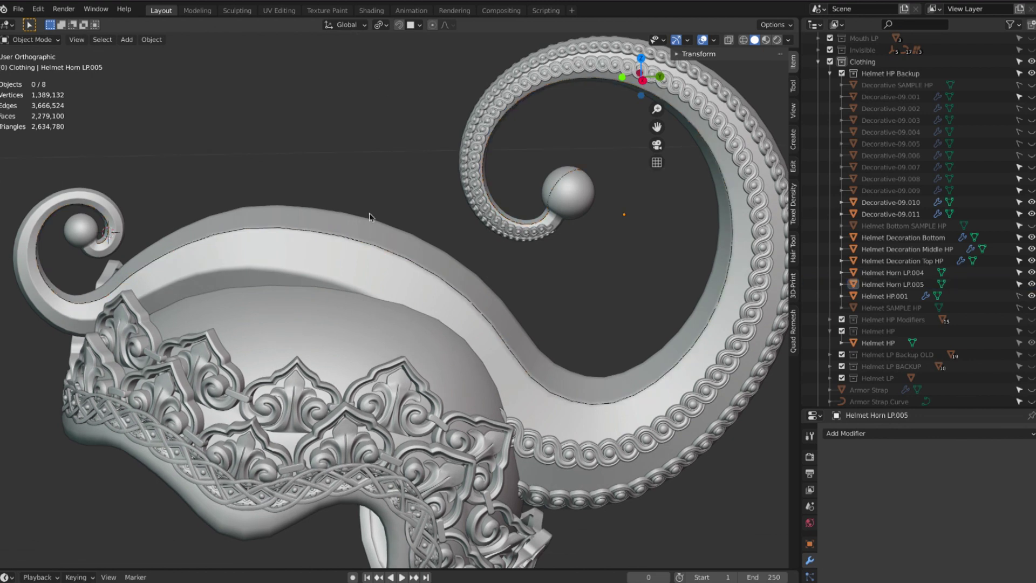
{"action": "left_click", "coordinate": [364, 245]}
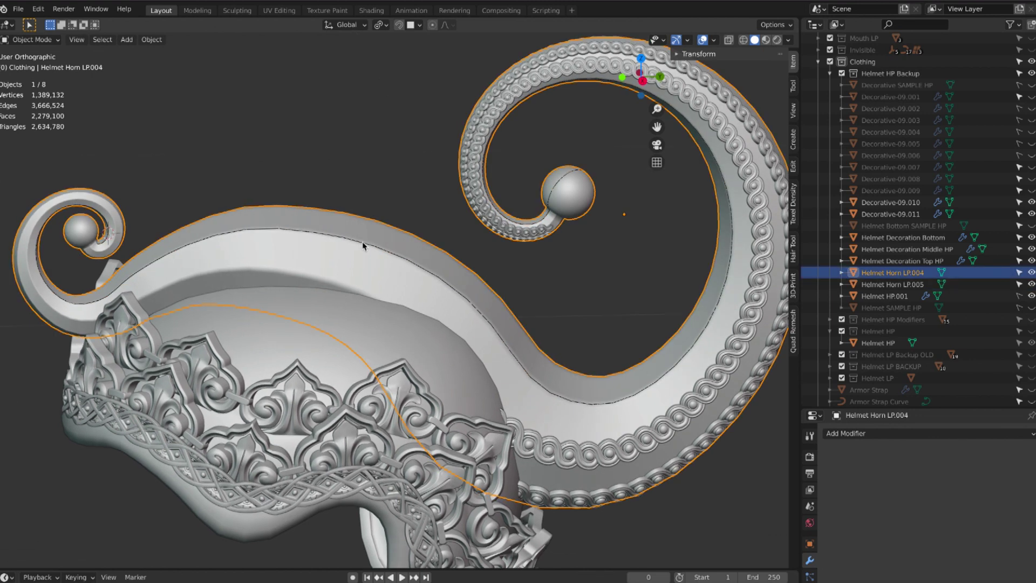
{"action": "left_click", "coordinate": [362, 247]}
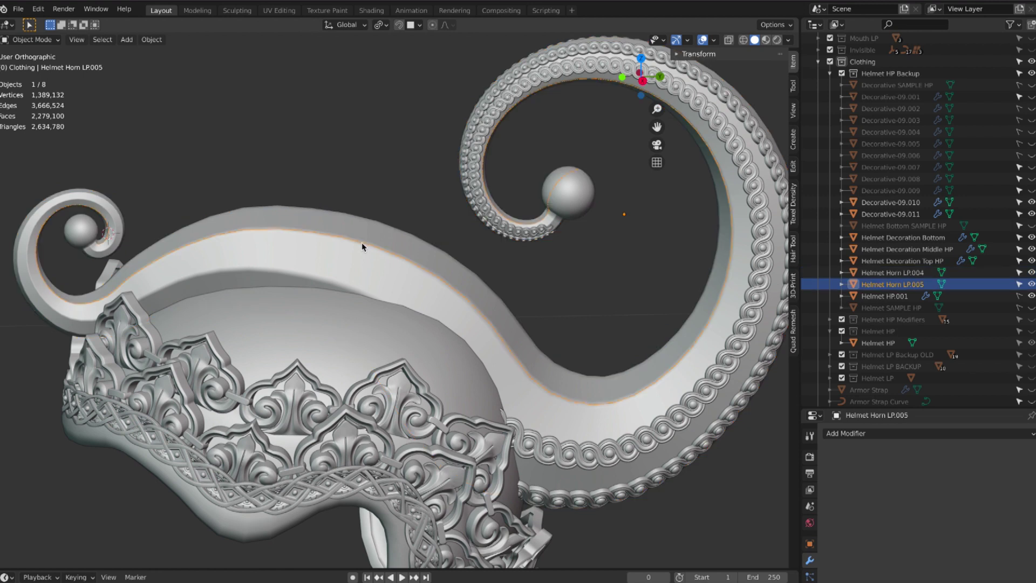
{"action": "key", "text": "Tab"}
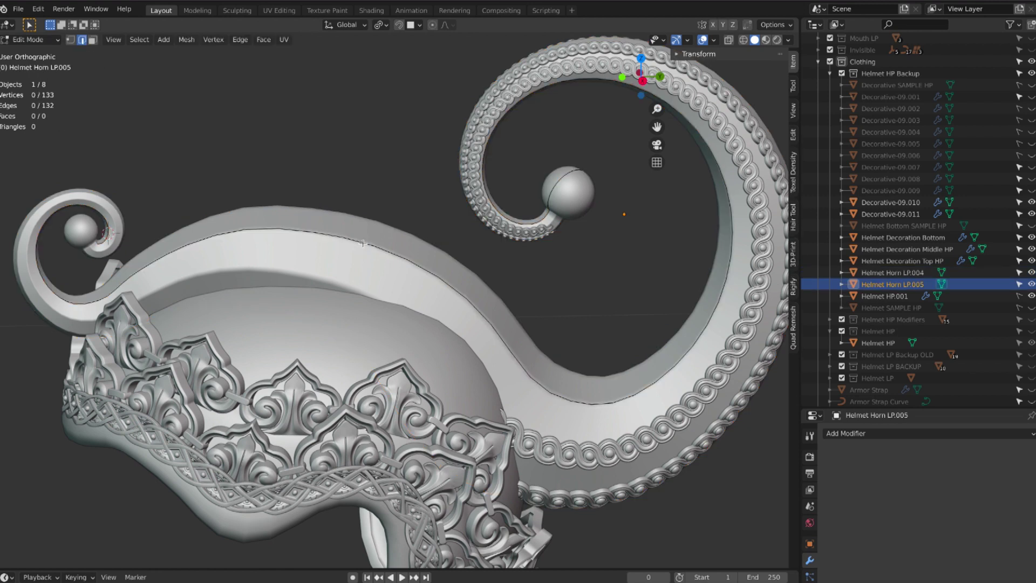
{"action": "left_click", "coordinate": [70, 40]}
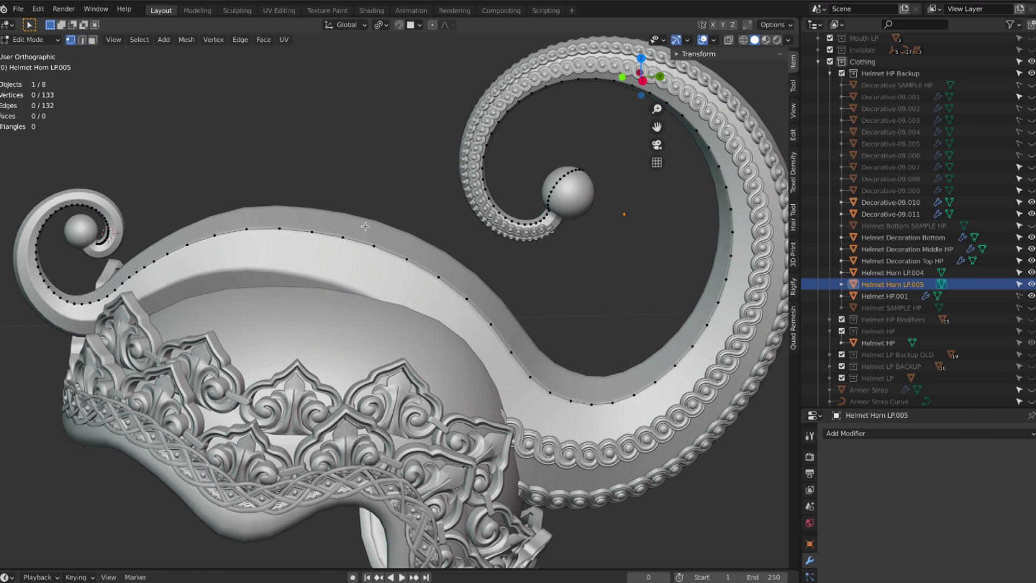
{"action": "middle_click_drag", "start_coordinate": [359, 226], "coordinate": [366, 226]}
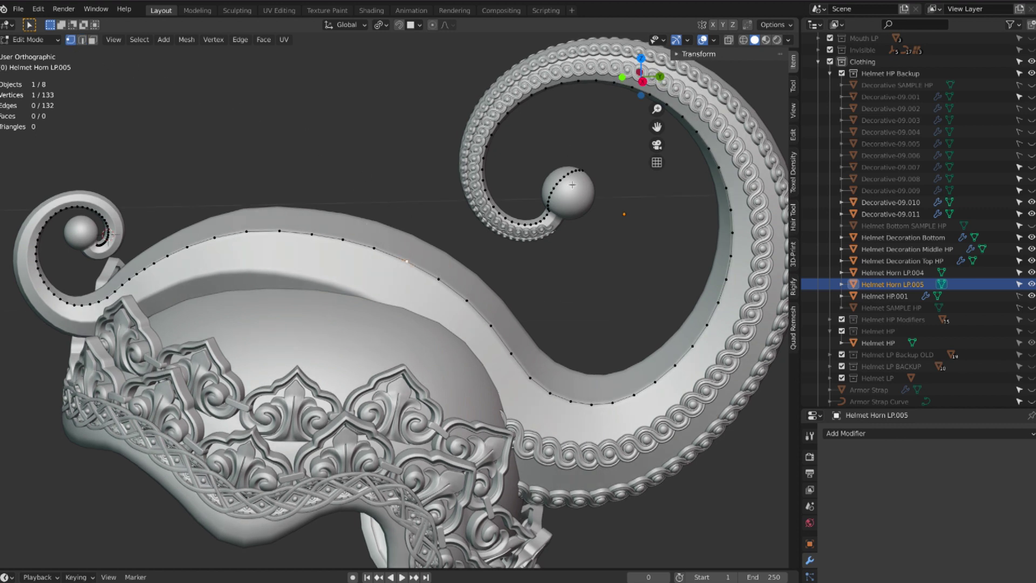
Step: Delete the strip's vertices that run over the ball at the end of the large rear curl
{"action": "mouse_move", "coordinate": [576, 205]}
{"action": "middle_mouse_down"}
{"action": "mouse_move", "coordinate": [566, 222]}
{"action": "mouse_move", "coordinate": [540, 208]}
{"action": "mouse_move", "coordinate": [558, 203]}
{"action": "mouse_move", "coordinate": [558, 214]}
{"action": "middle_mouse_up"}
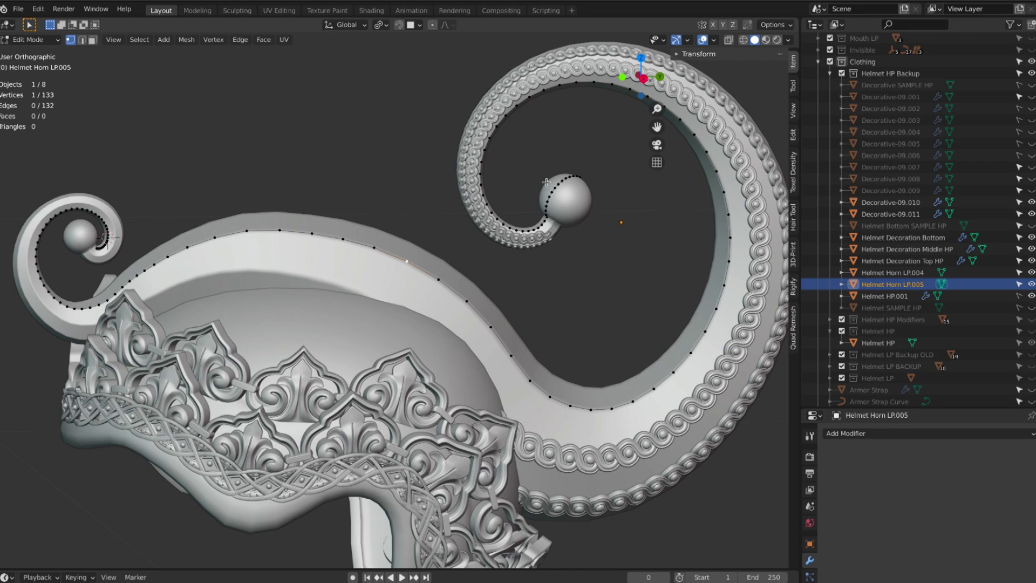
{"action": "left_click_drag", "start_coordinate": [564, 138], "coordinate": [537, 204]}
{"action": "left_click_drag", "start_coordinate": [511, 144], "coordinate": [610, 219]}
{"action": "key", "text": "x"}
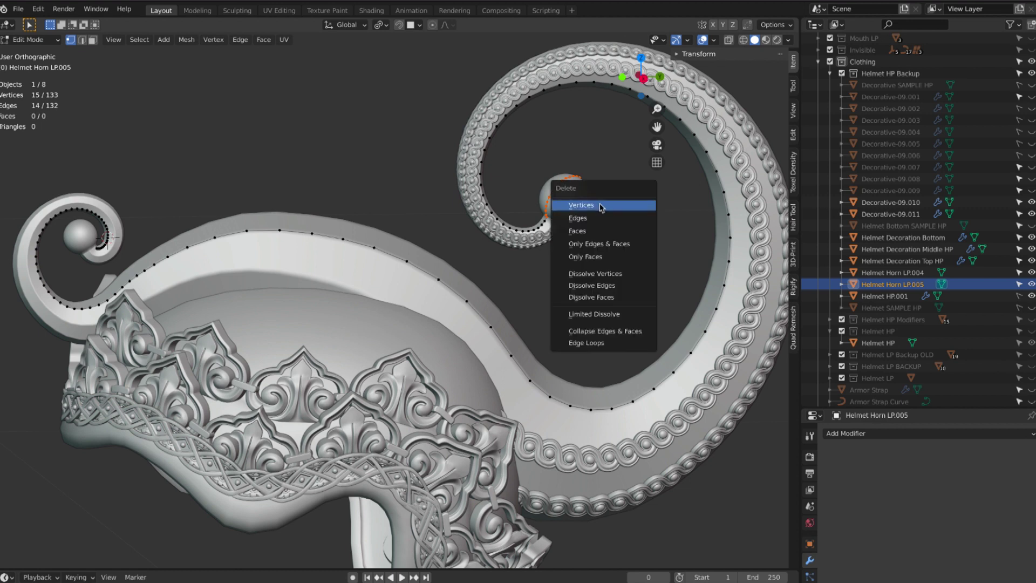
{"action": "left_click", "coordinate": [600, 206]}
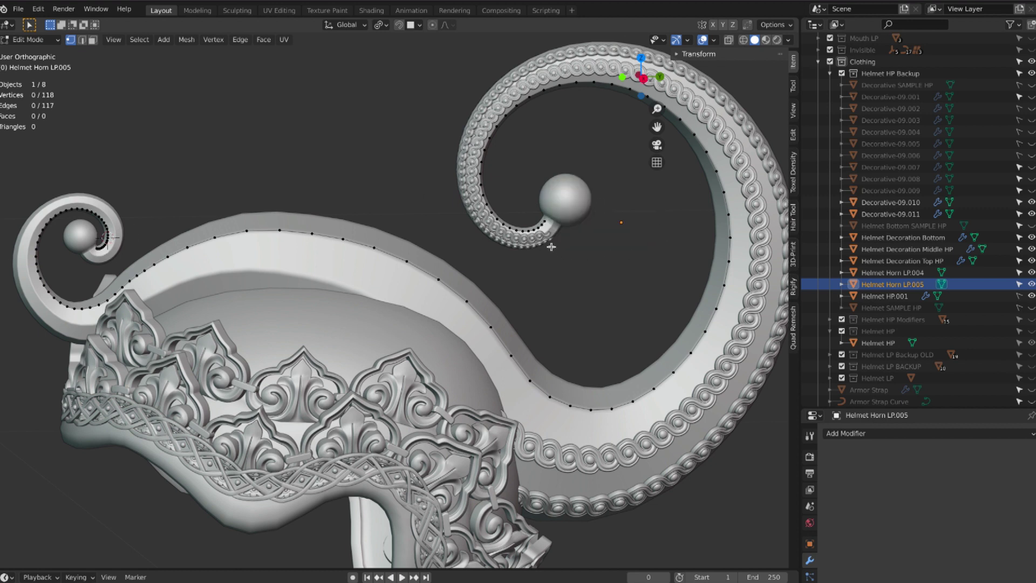
Step: Rip the strip at the vertex on the horn's slope above the helmet dome, moving the ripped vertex about 0.002 m
{"action": "left_click", "coordinate": [408, 262]}
{"action": "key", "text": "alt+a"}
{"action": "mouse_move", "coordinate": [422, 235]}
{"action": "left_mouse_down"}
{"action": "mouse_move", "coordinate": [541, 363]}
{"action": "mouse_move", "coordinate": [436, 231]}
{"action": "left_mouse_up"}
{"action": "key", "text": "shift+d"}
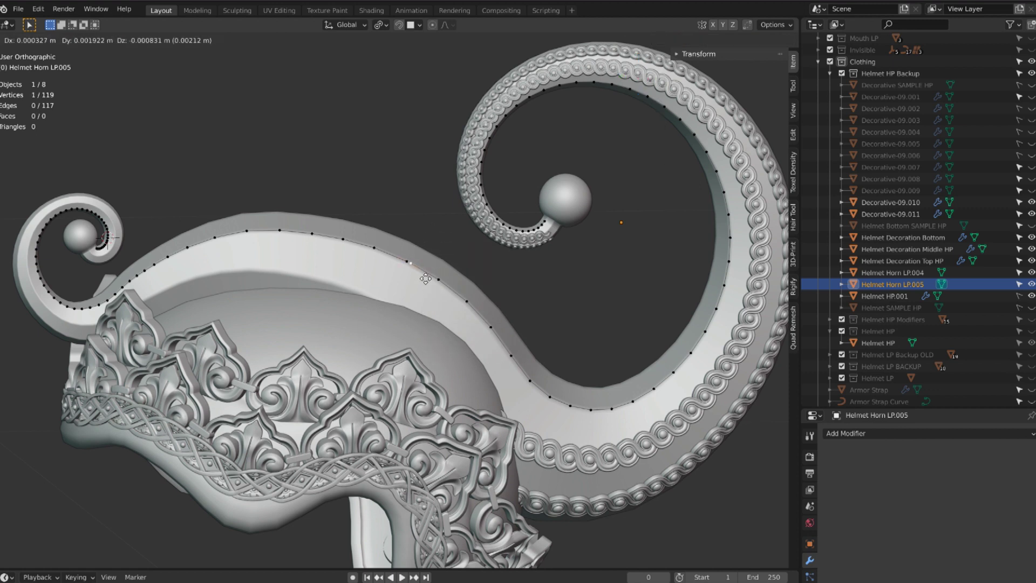
{"action": "left_click", "coordinate": [426, 278]}
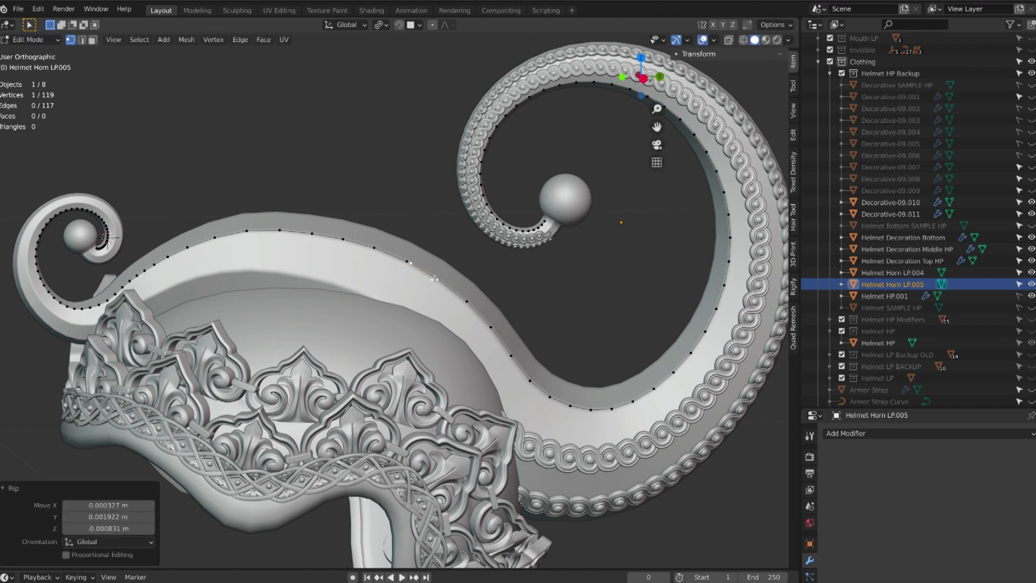
Step: Separate the linked edge section running from the rip along the large rear curl into its own object, returning to Object Mode with nothing selected
{"action": "key", "text": "l"}
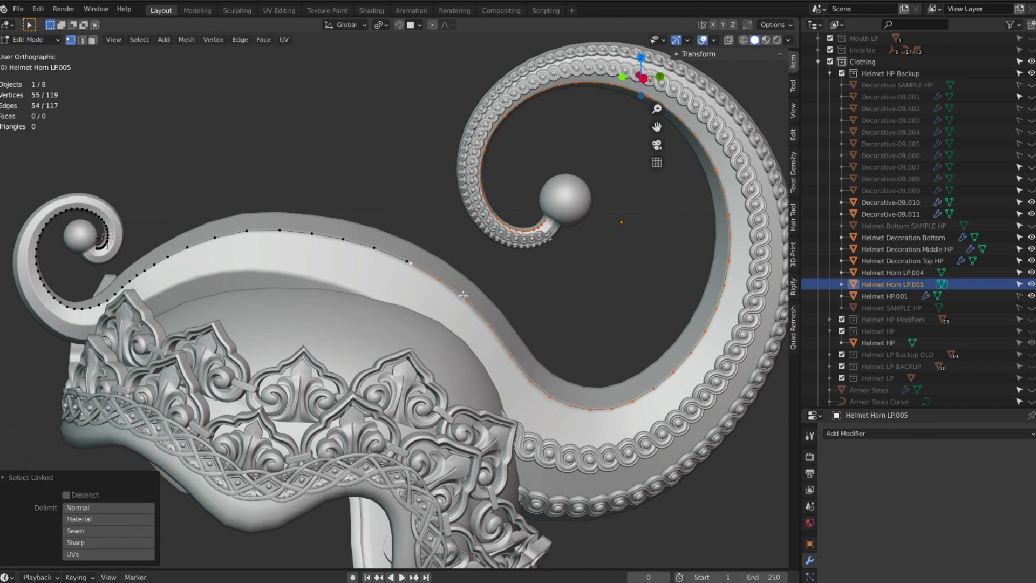
{"action": "key", "text": "p"}
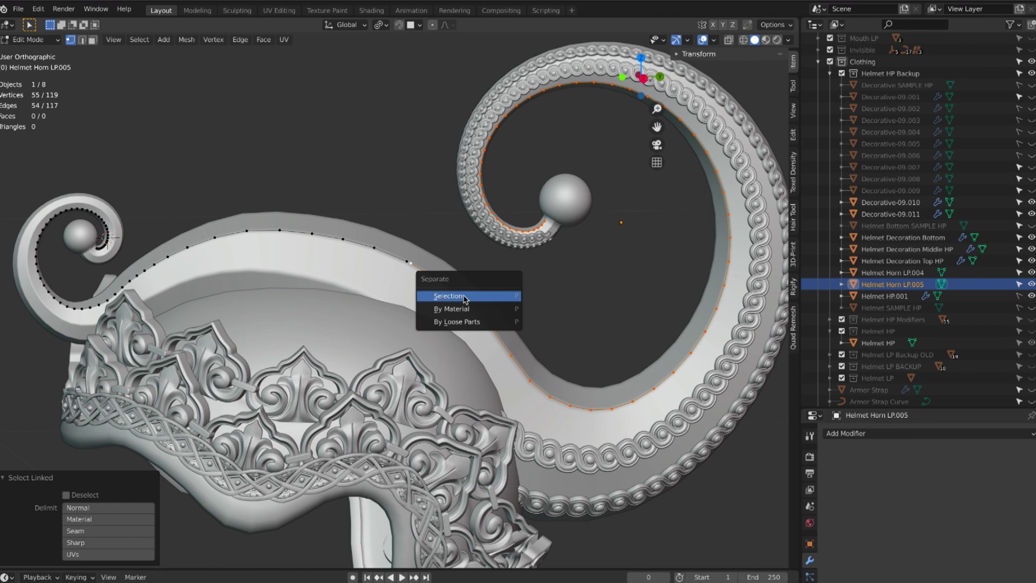
{"action": "left_click", "coordinate": [464, 297]}
{"action": "left_click", "coordinate": [29, 40]}
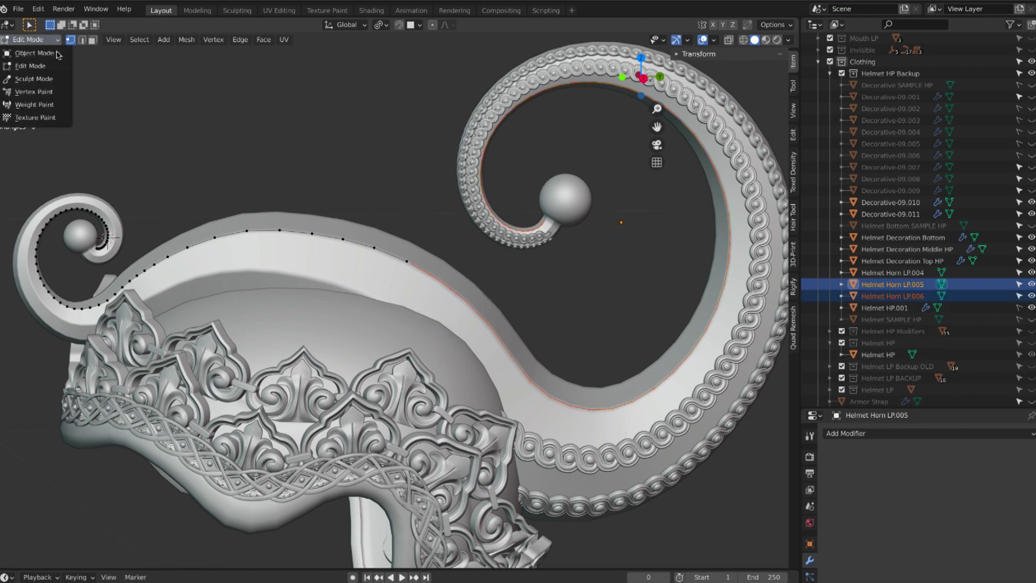
{"action": "left_click", "coordinate": [30, 54]}
{"action": "key", "text": "alt+a"}
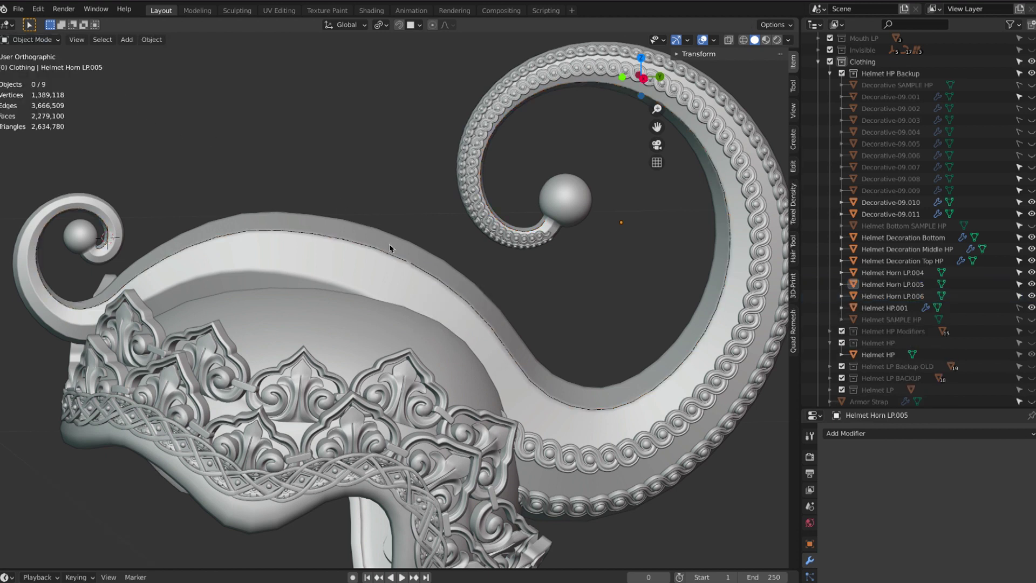
Step: Rename the edge strip along the front part of the horn, Helmet Horn LP.005, as Helmet Curve 01
{"action": "left_click", "coordinate": [403, 260]}
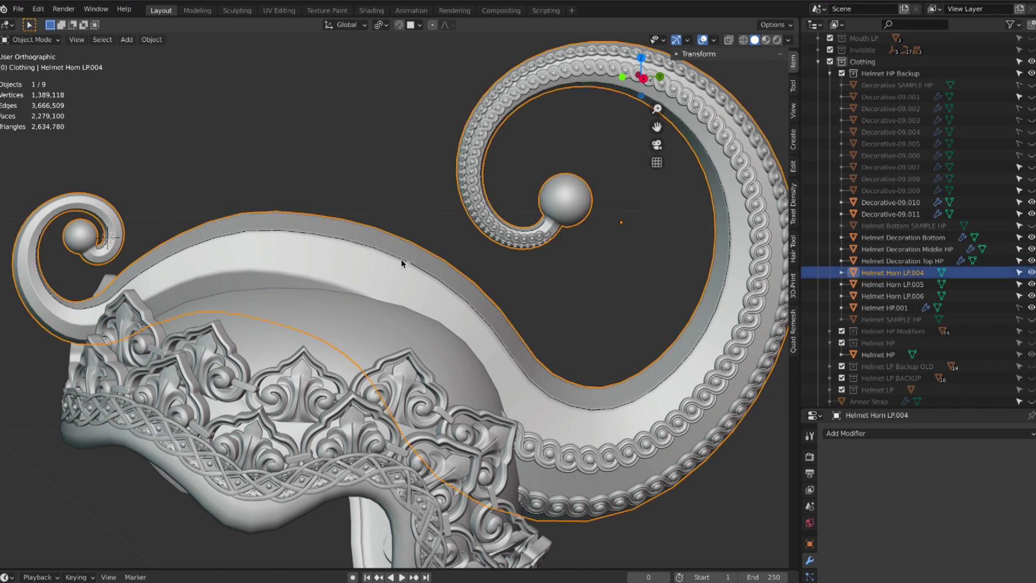
{"action": "left_click", "coordinate": [400, 259]}
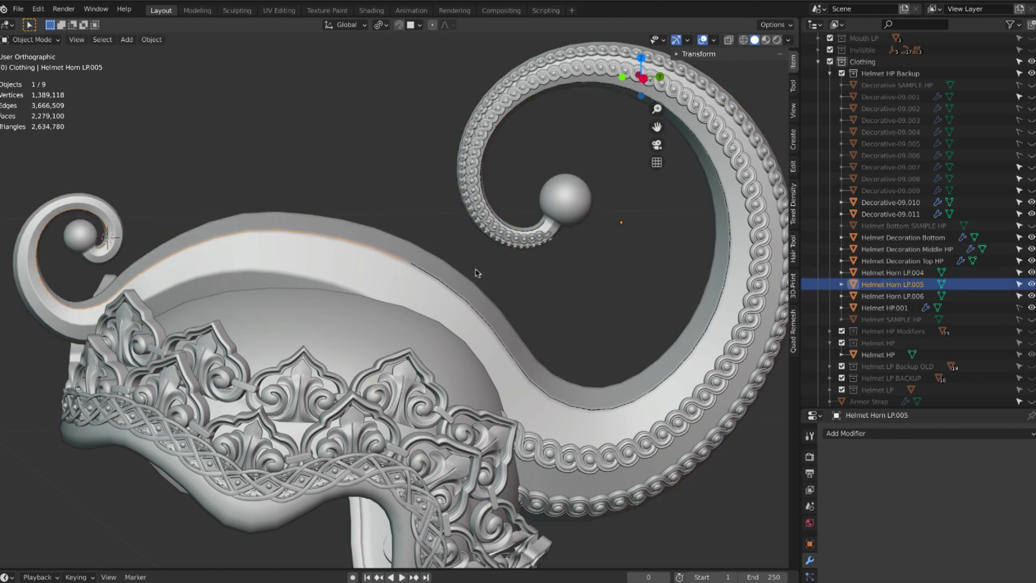
{"action": "double_click", "coordinate": [884, 284]}
{"action": "type", "text": "Helmet Curve 01"}
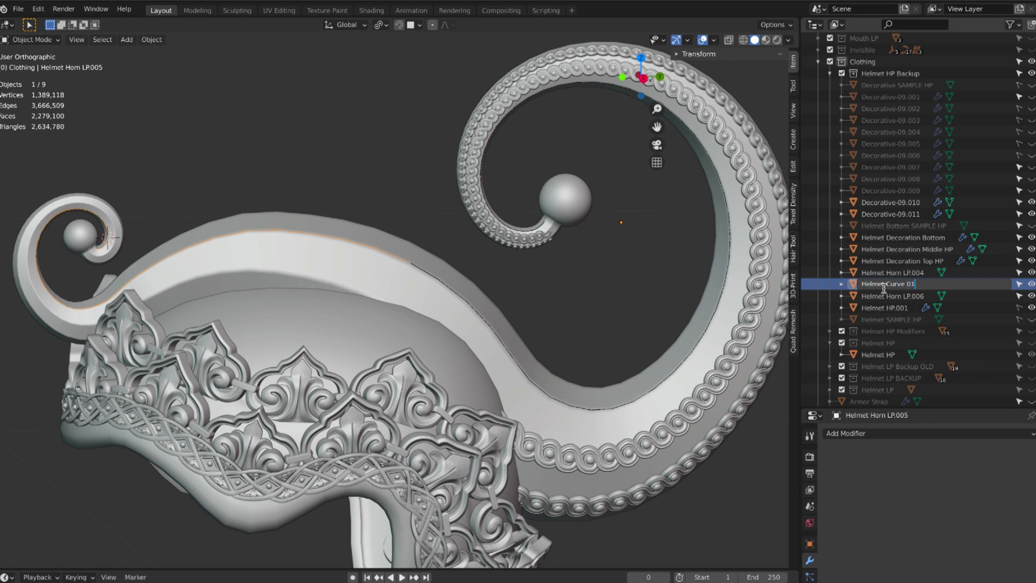
{"action": "key", "text": "Return"}
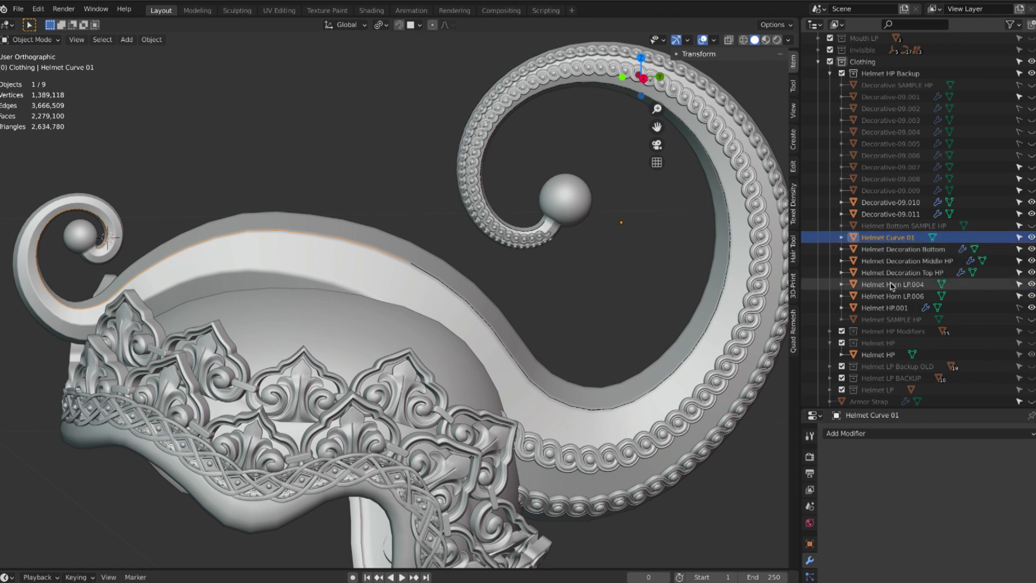
Step: Rename the edge strip along the large rear curl, Helmet Horn LP.006, as Helmet Curve 02
{"action": "left_click", "coordinate": [463, 302]}
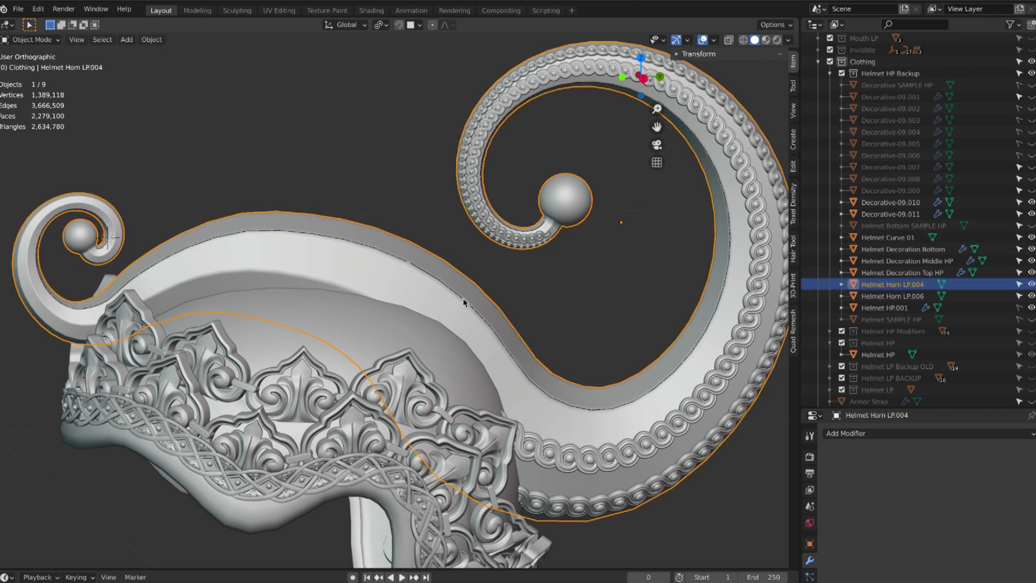
{"action": "left_click", "coordinate": [462, 300]}
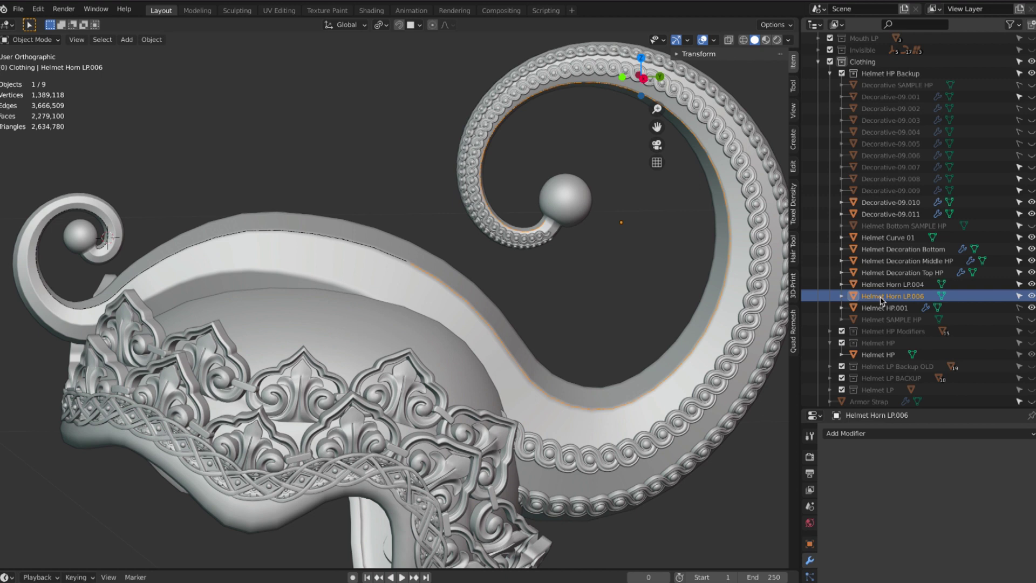
{"action": "double_click", "coordinate": [882, 299]}
{"action": "left_click", "coordinate": [887, 296]}
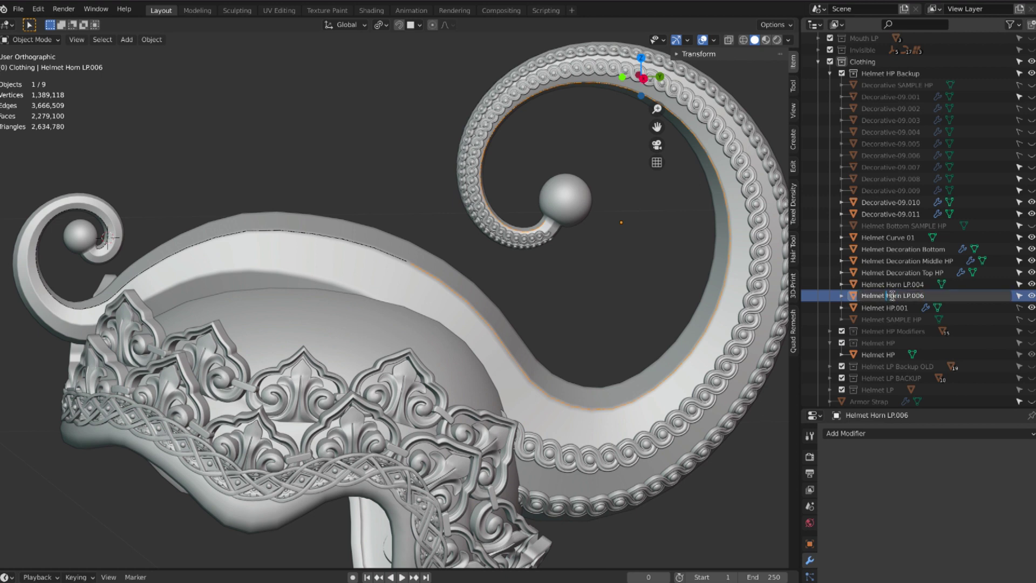
{"action": "left_click_drag", "start_coordinate": [892, 296], "coordinate": [940, 298]}
{"action": "type", "text": "Curve"}
{"action": "key", "text": "Return"}
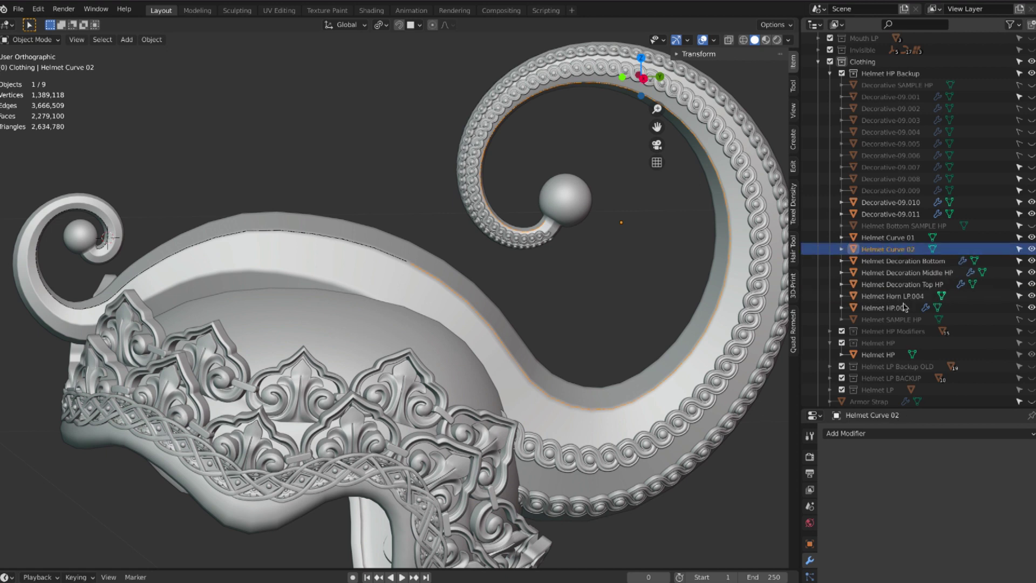
Step: Duplicate the scroll decoration Decorative-09.010 and move the copy about -0.025 m in X, -0.085 m in Y and 0.134 m in Z
{"action": "left_click", "coordinate": [588, 277]}
{"action": "middle_click_drag", "start_coordinate": [588, 277], "coordinate": [609, 373]}
{"action": "left_click", "coordinate": [566, 459]}
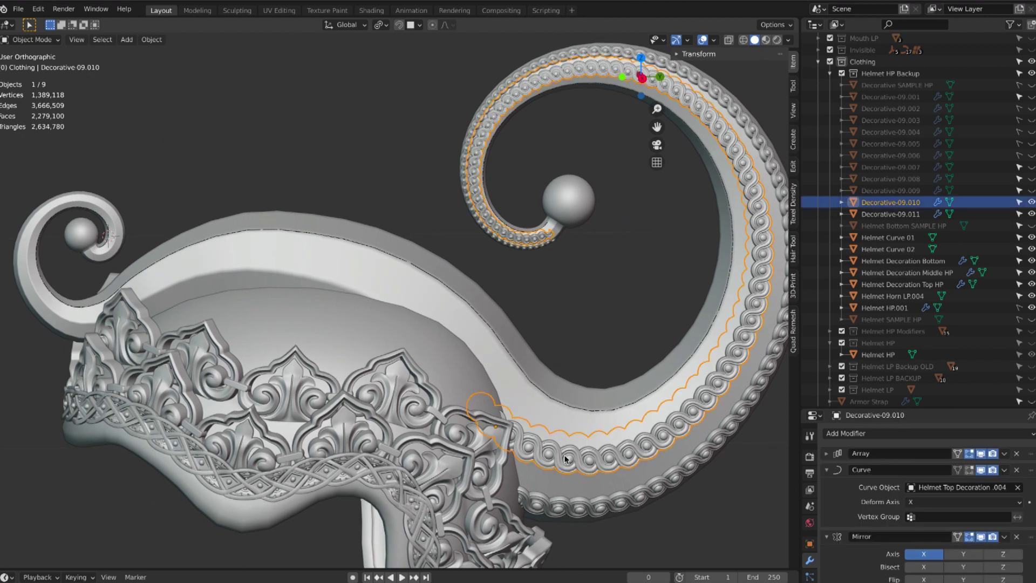
{"action": "middle_click_drag", "start_coordinate": [566, 459], "coordinate": [565, 460]}
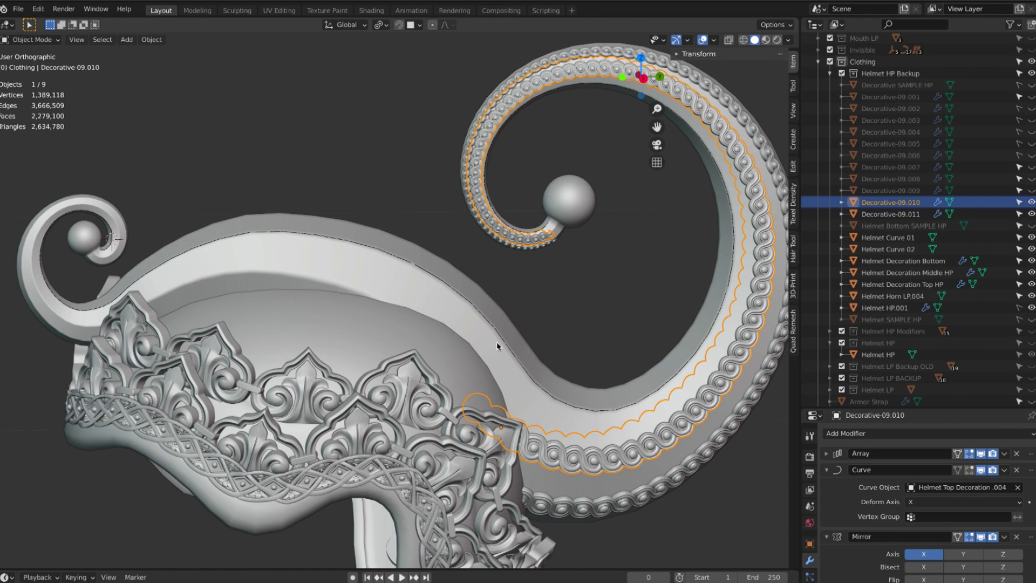
{"action": "key", "text": "shift+d"}
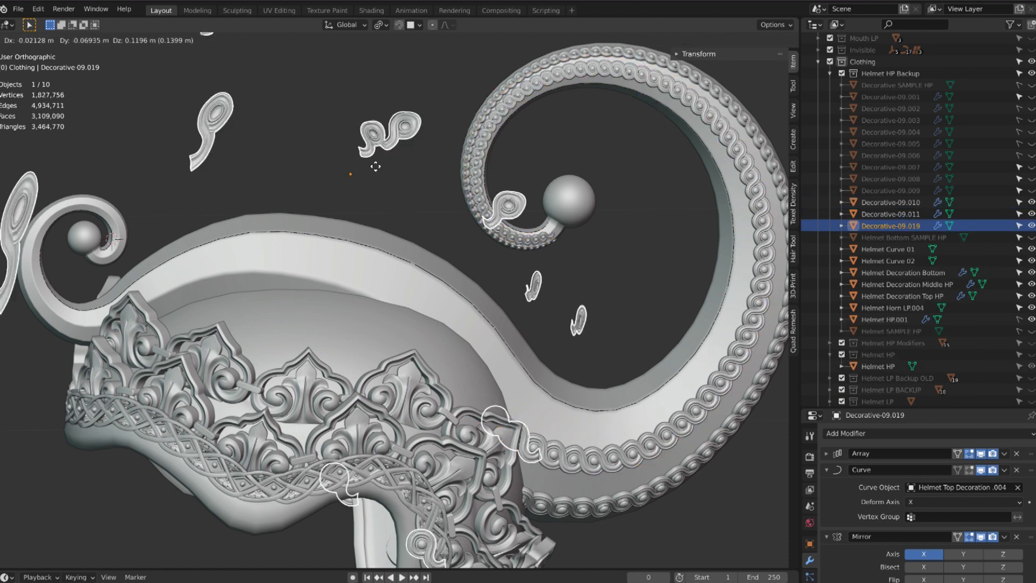
{"action": "left_click", "coordinate": [401, 187]}
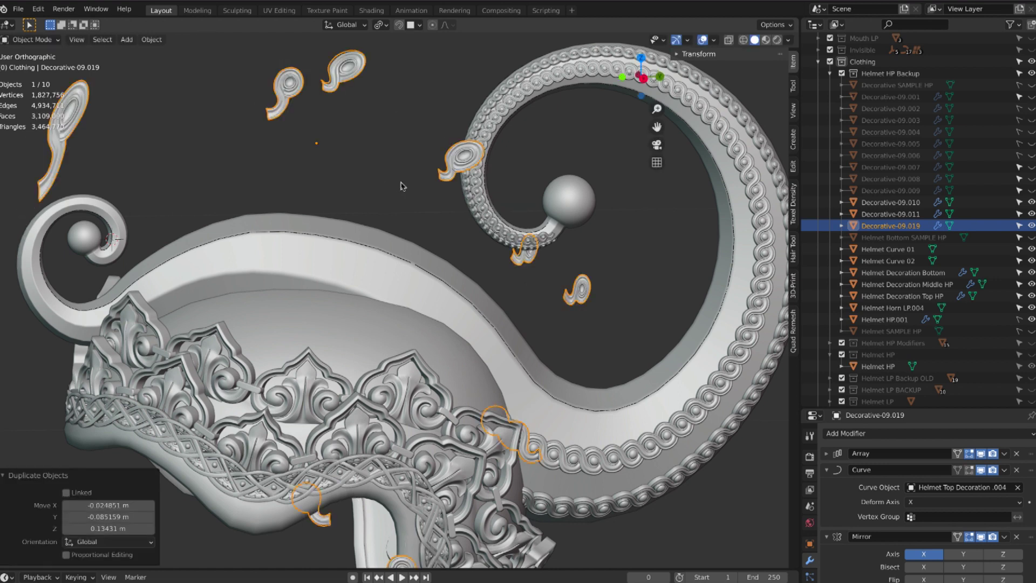
Step: Remove the Array, Curve and Mirror modifiers from the duplicated scroll decoration
{"action": "left_click", "coordinate": [1017, 454]}
{"action": "left_click", "coordinate": [1017, 454]}
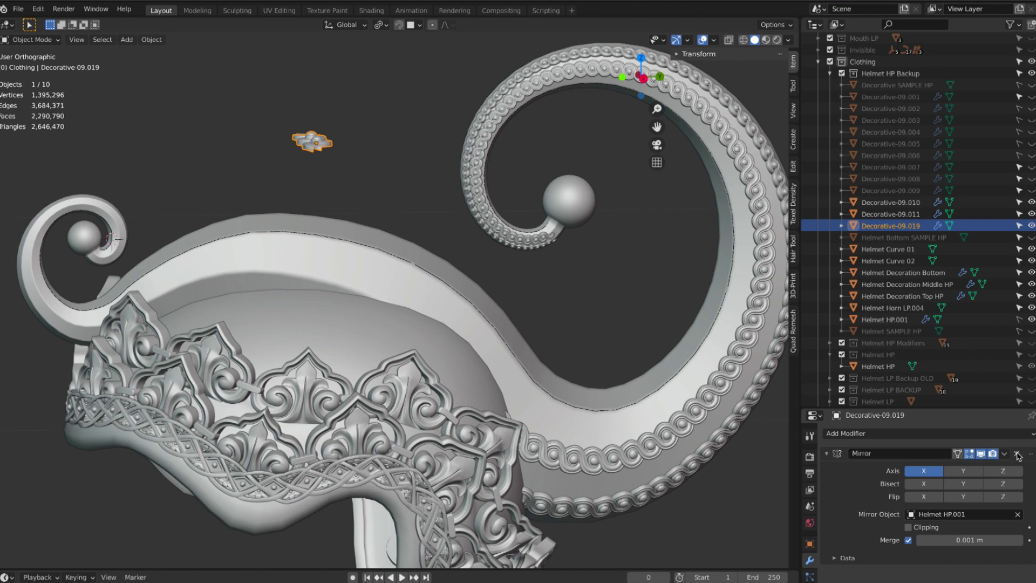
{"action": "left_click", "coordinate": [1017, 454]}
Step: Rotate the single scroll piece 90° about global X and 90° about global Z, and switch to the right orthographic view
{"action": "middle_click_drag", "start_coordinate": [388, 105], "coordinate": [416, 239]}
{"action": "middle_click_drag", "start_coordinate": [509, 432], "coordinate": [352, 145]}
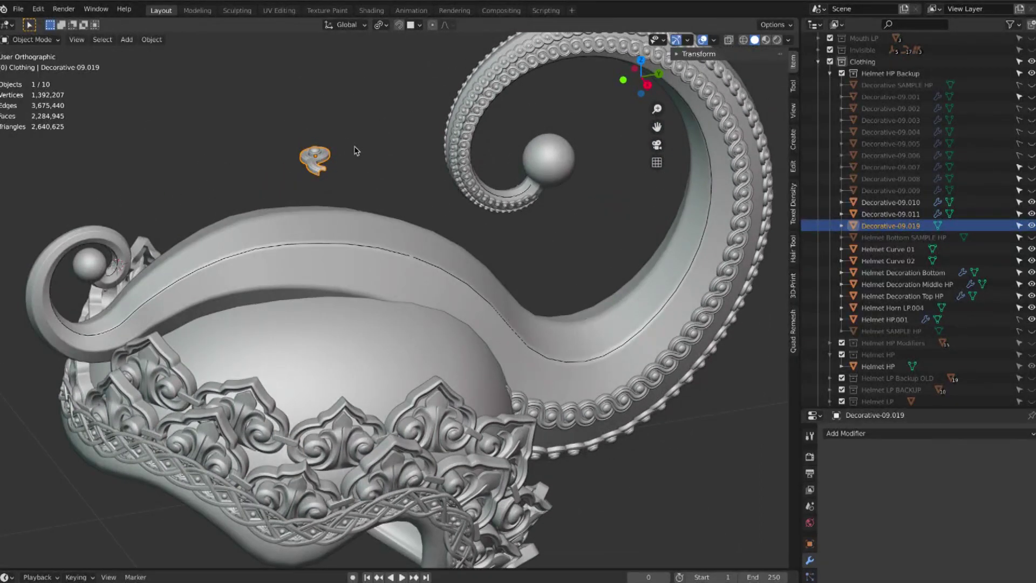
{"action": "type", "text": "rx90"}
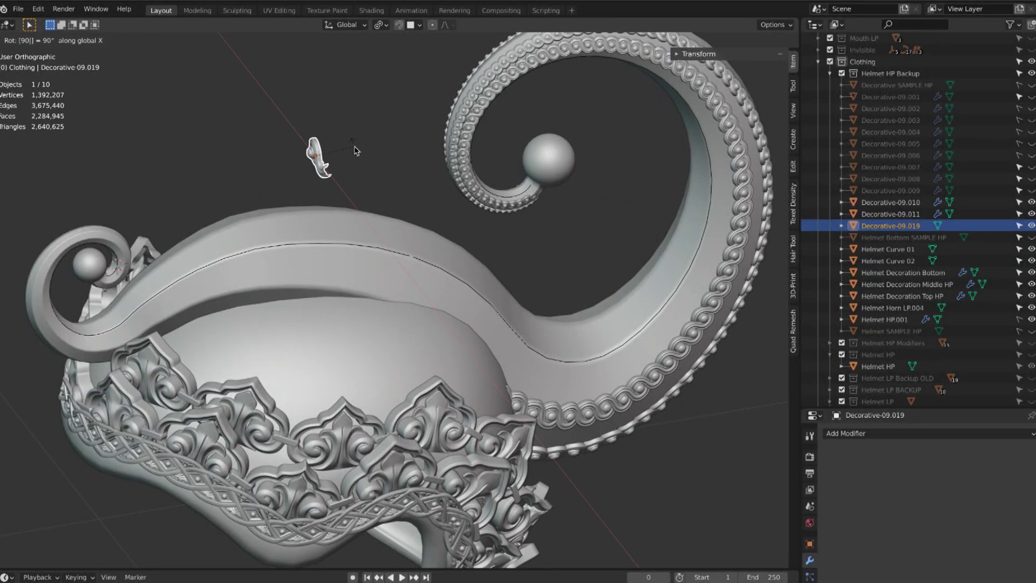
{"action": "key", "text": "Return"}
{"action": "type", "text": "rz90"}
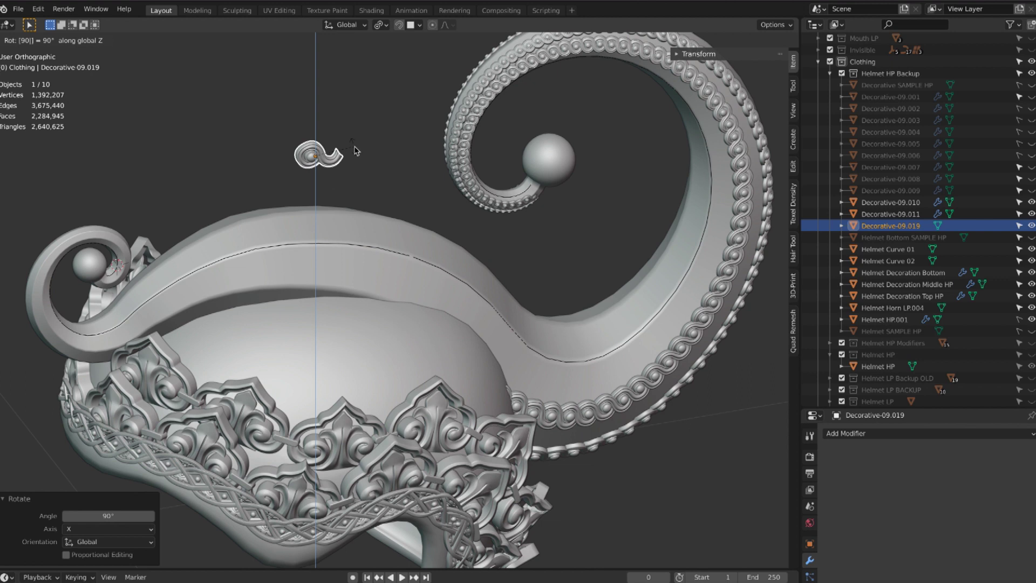
{"action": "key", "text": "Return"}
{"action": "key", "text": "KP_1"}
{"action": "key", "text": "KP_3"}
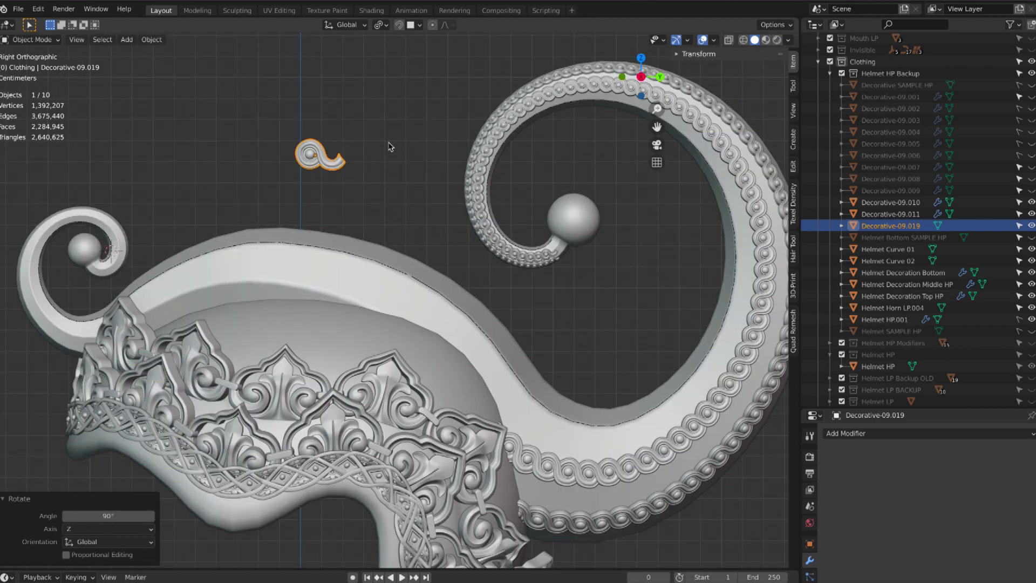
Step: Examine the scroll piece's mesh density in Edit Mode and its shape in Object Mode
{"action": "left_click", "coordinate": [347, 171]}
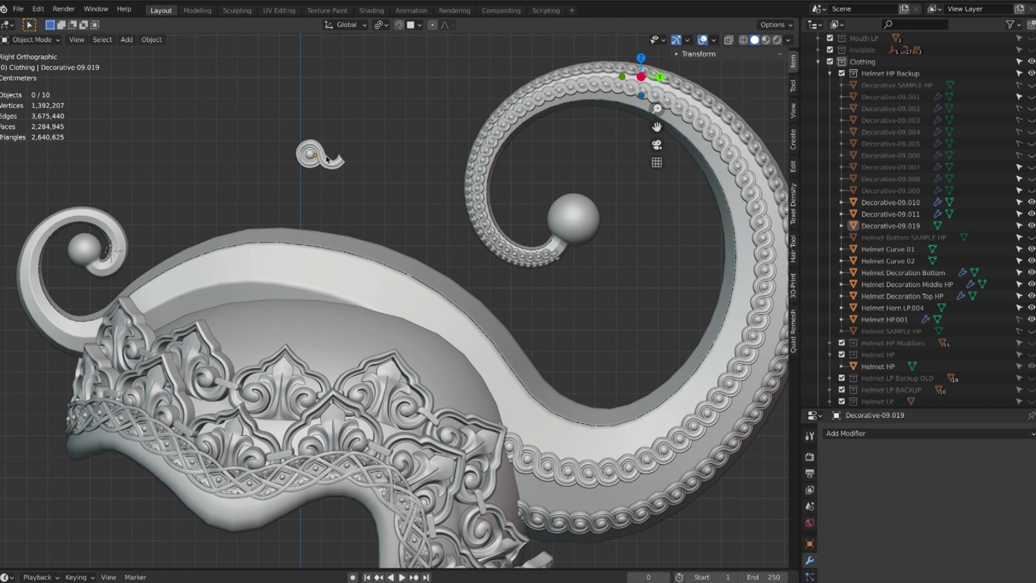
{"action": "left_click", "coordinate": [330, 164]}
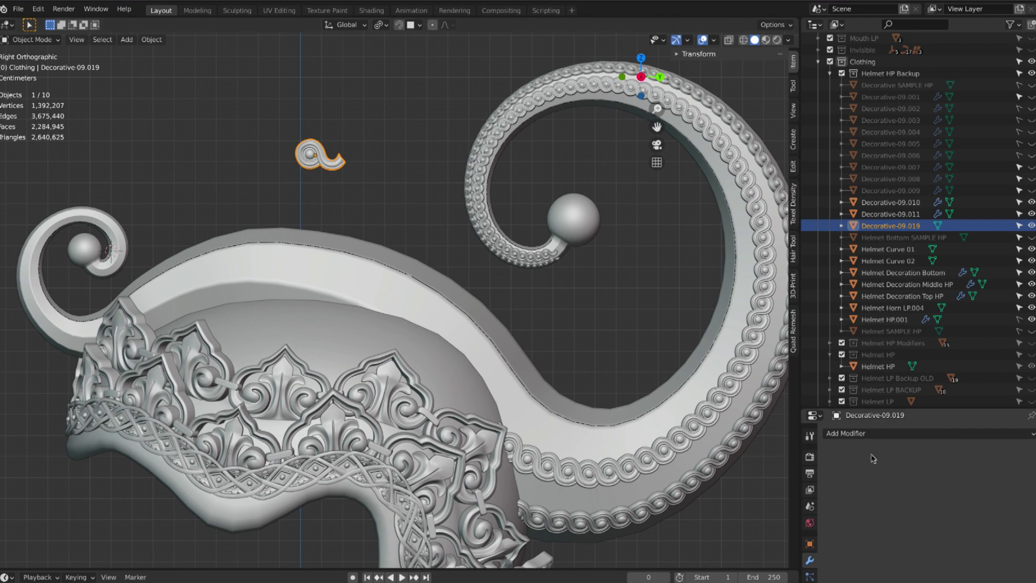
{"action": "key", "text": "Tab"}
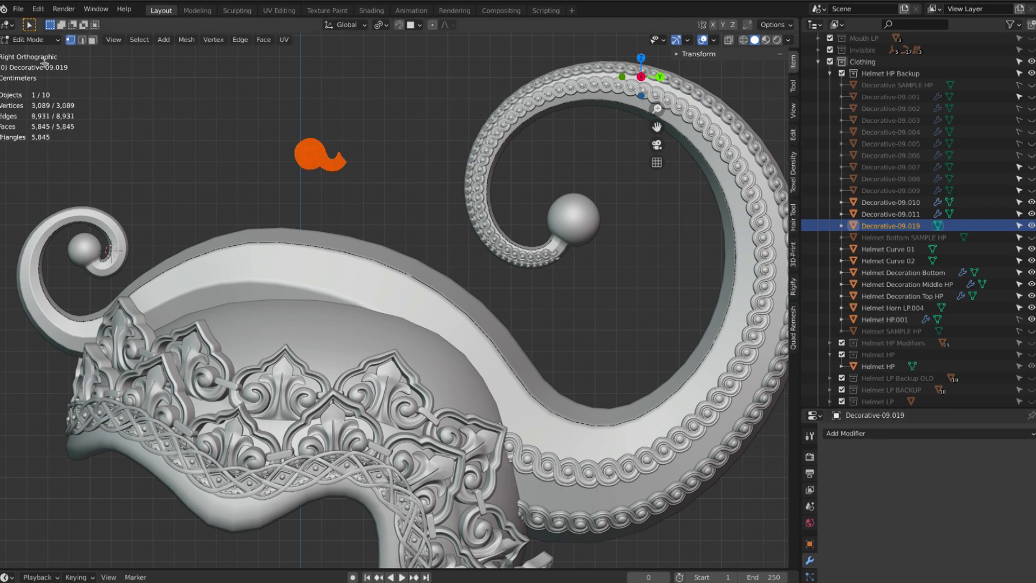
{"action": "left_click", "coordinate": [32, 39]}
{"action": "left_click", "coordinate": [31, 50]}
{"action": "left_click", "coordinate": [337, 143]}
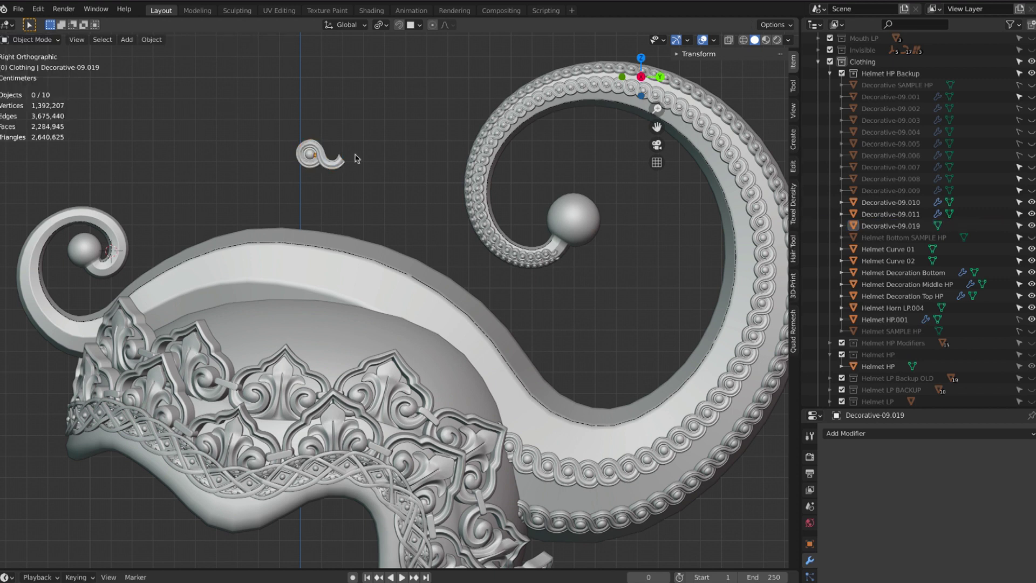
{"action": "scroll", "coordinate": [342, 157], "scroll_direction": "up", "scroll_amount": 3}
{"action": "scroll", "coordinate": [342, 158], "scroll_direction": "down", "scroll_amount": 2}
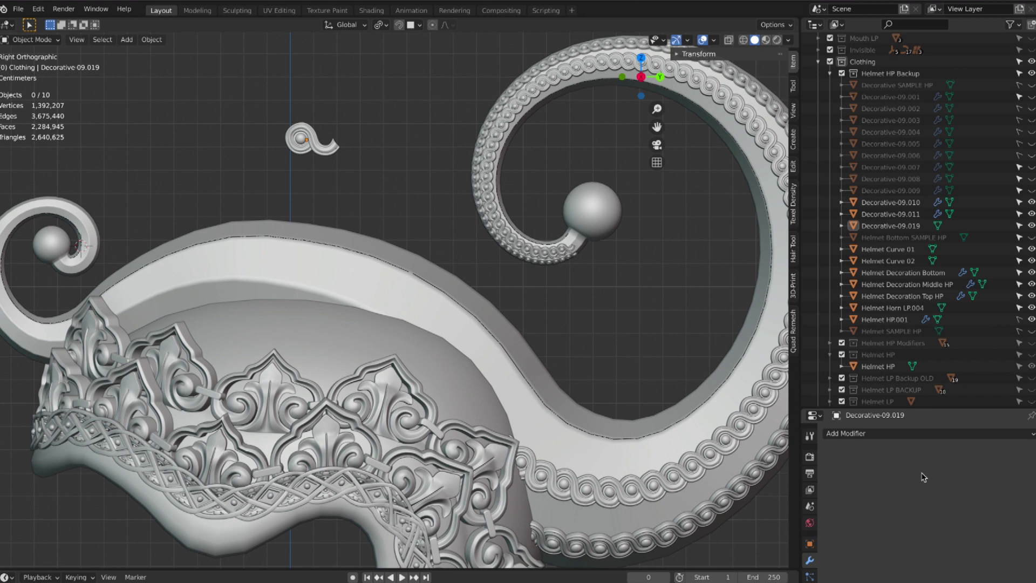
{"action": "middle_click_drag", "start_coordinate": [419, 198], "coordinate": [416, 197]}
Step: Add a Decimate modifier in Collapse mode to the scroll piece above the horn
{"action": "left_click", "coordinate": [312, 148]}
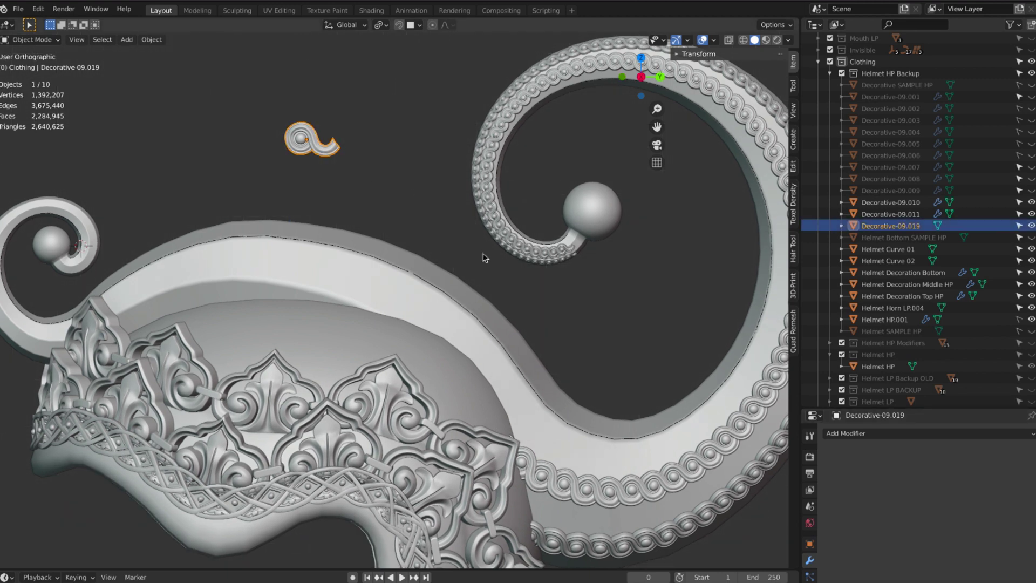
{"action": "left_click", "coordinate": [903, 435]}
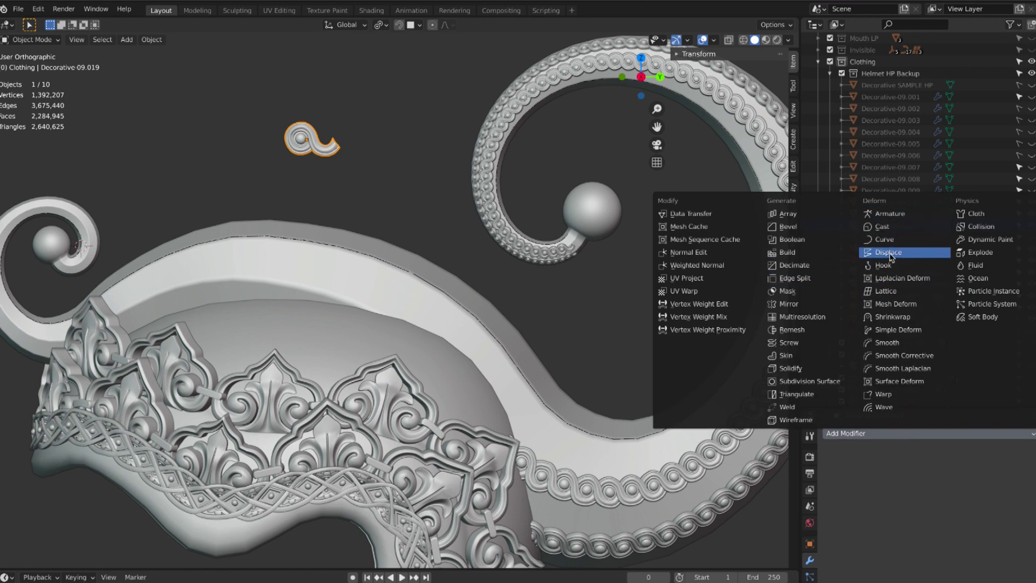
{"action": "left_click", "coordinate": [815, 267]}
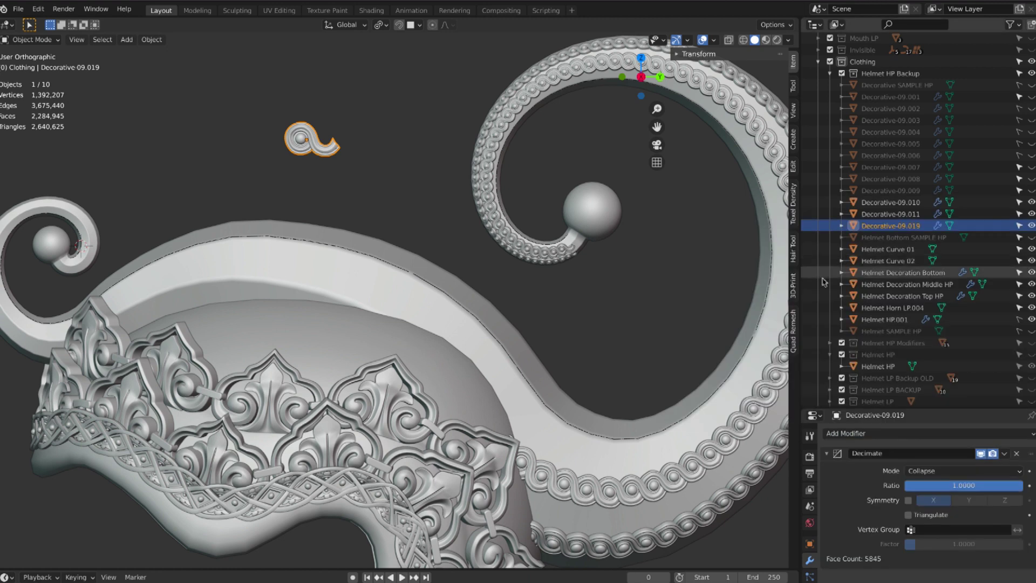
Step: Try Decimate ratios of 0.1 and 0.25 on the scroll piece
{"action": "left_click", "coordinate": [964, 486]}
{"action": "left_click", "coordinate": [923, 486]}
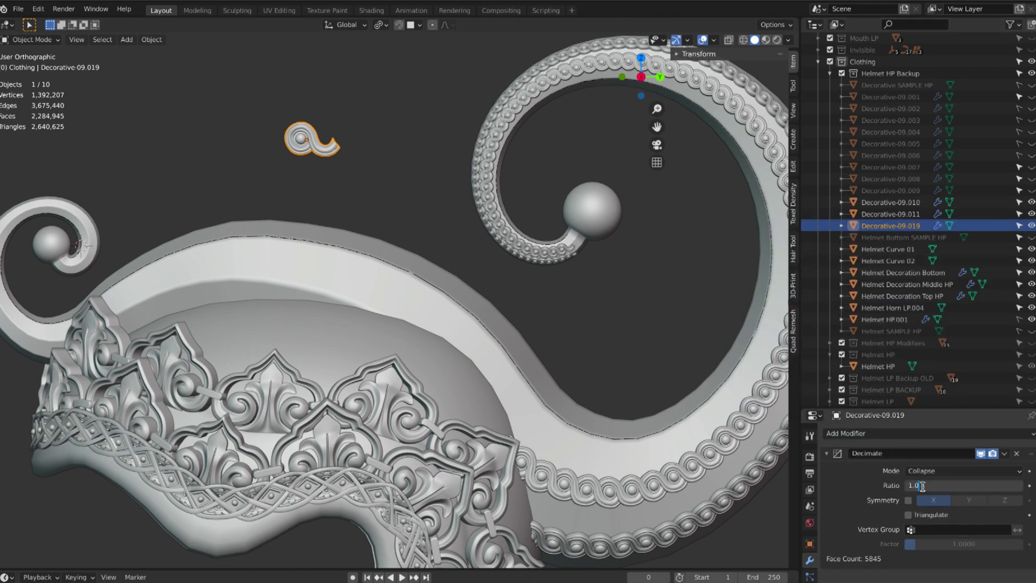
{"action": "key", "text": "BackSpace"}
{"action": "key", "text": "BackSpace"}
{"action": "key", "text": "BackSpace"}
{"action": "type", "text": "0"}
{"action": "key", "text": "Return"}
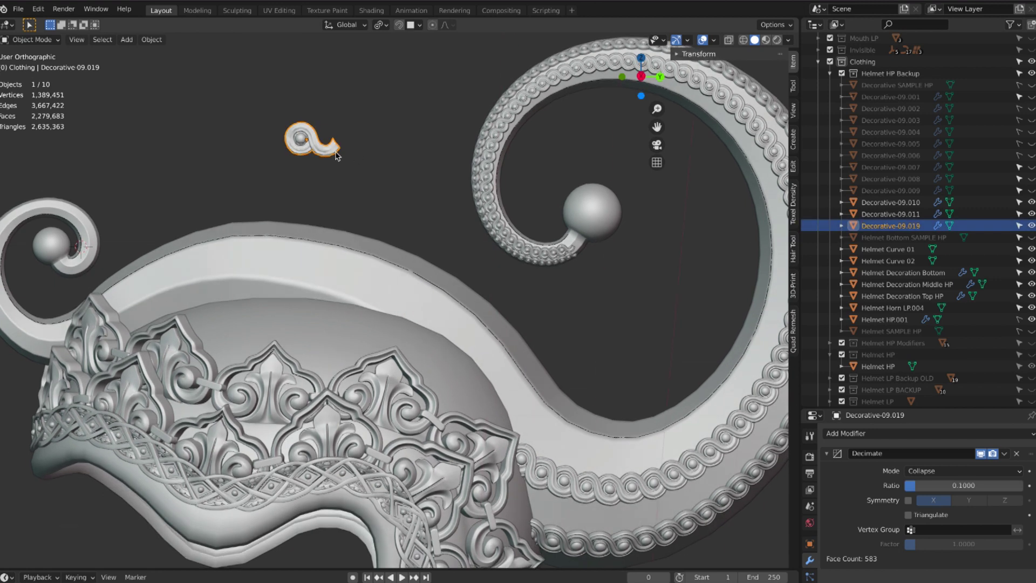
{"action": "left_click", "coordinate": [940, 485]}
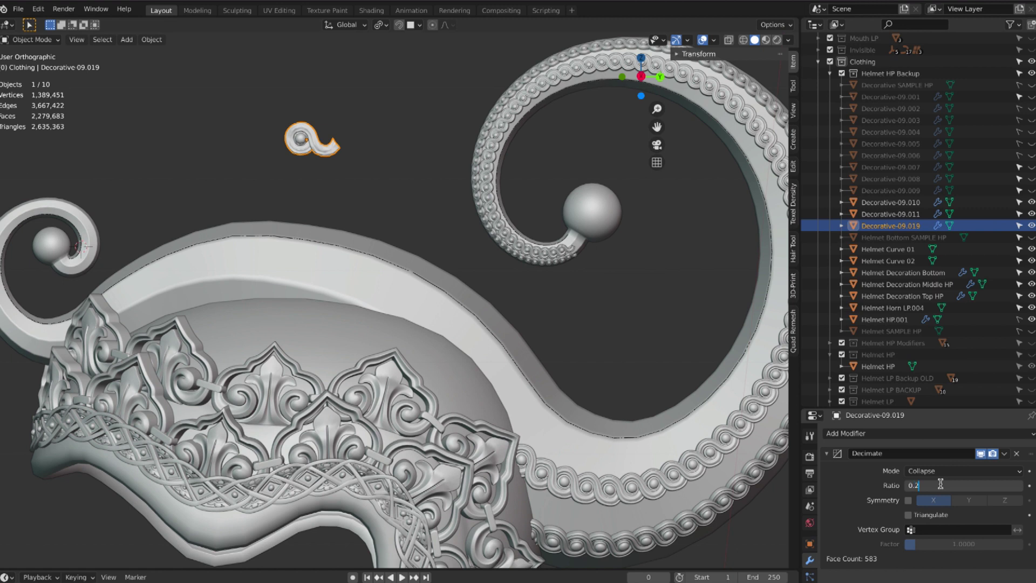
{"action": "type", "text": "0.25"}
{"action": "key", "text": "Return"}
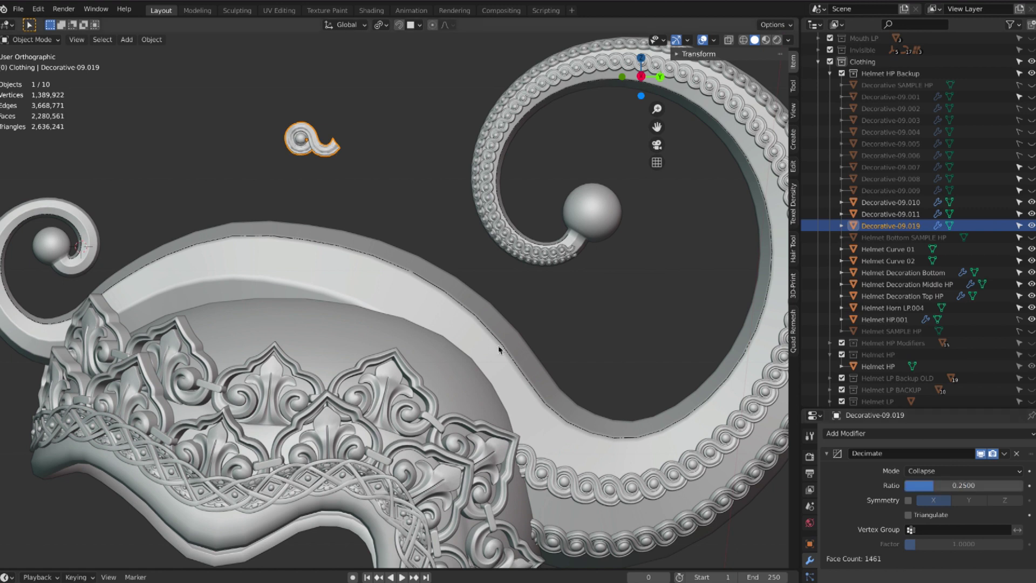
Step: Set the scroll piece's Decimate ratio to 0.5
{"action": "left_click", "coordinate": [940, 485]}
{"action": "left_click", "coordinate": [927, 486]}
{"action": "double_click", "coordinate": [927, 486]}
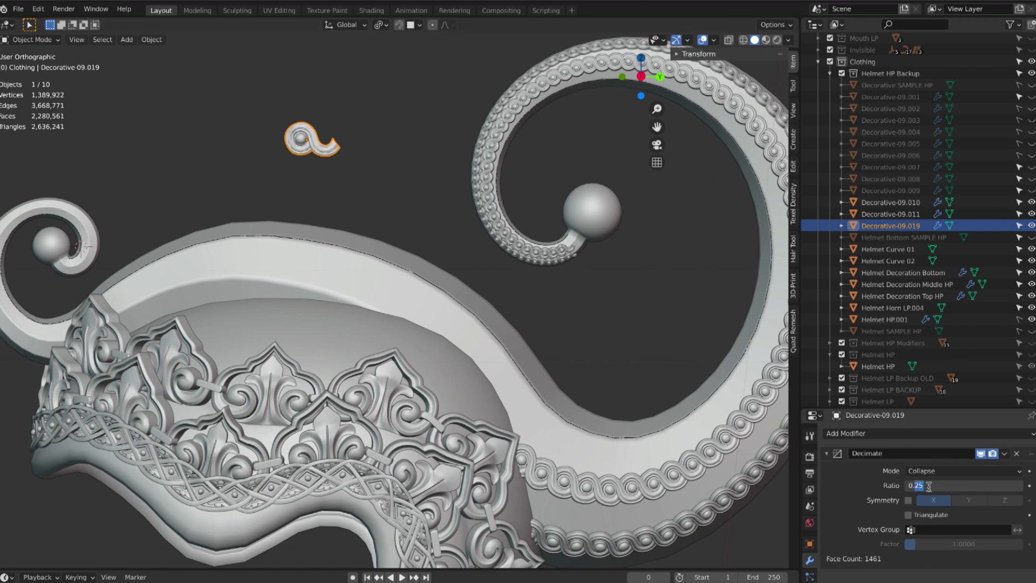
{"action": "type", "text": "5"}
{"action": "key", "text": "Return"}
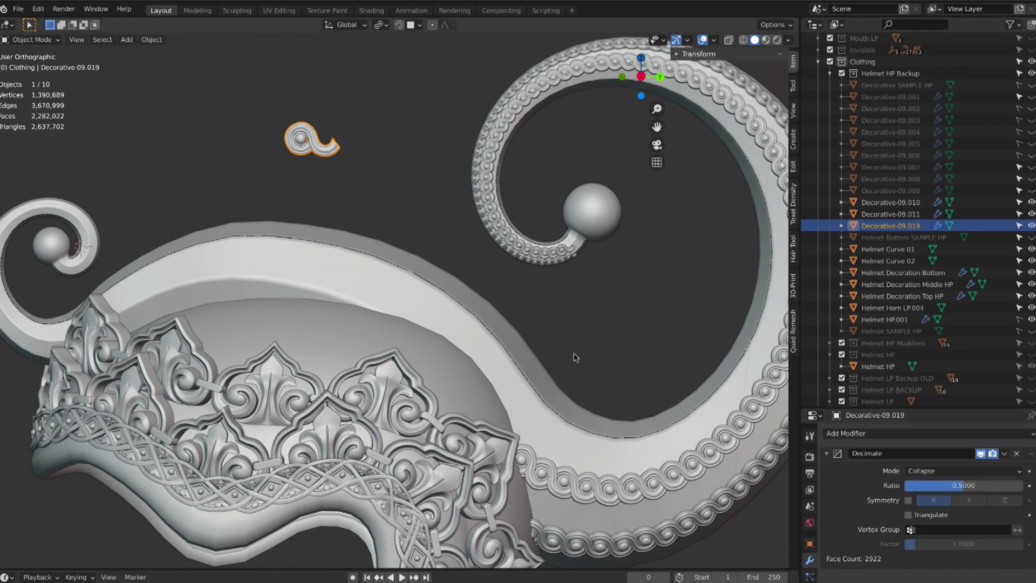
Step: Convert the Helmet Curve 01 edge strip on the front part of the horn from mesh to curve
{"action": "left_click", "coordinate": [363, 163]}
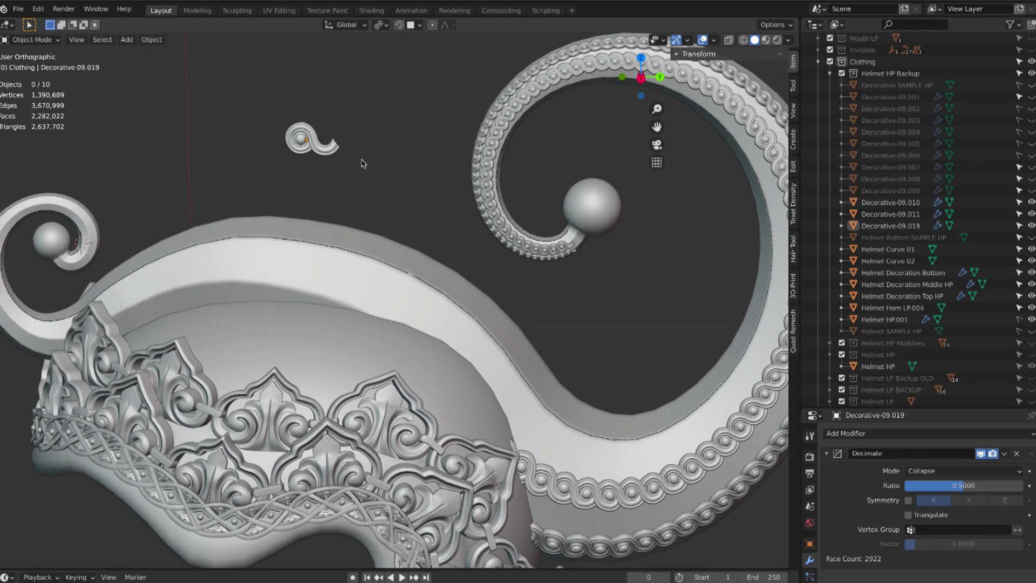
{"action": "middle_click_drag", "start_coordinate": [361, 162], "coordinate": [387, 223]}
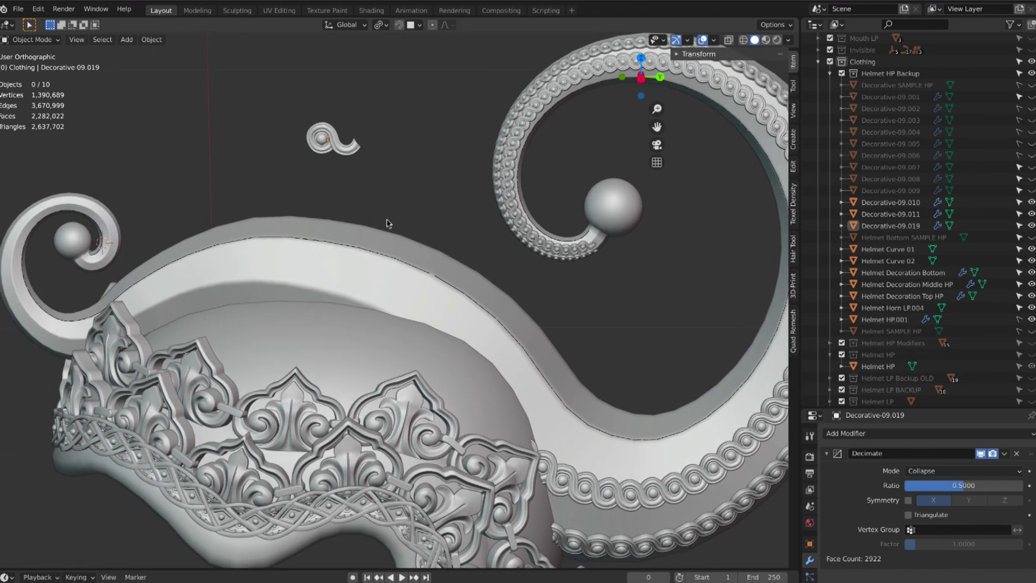
{"action": "left_click", "coordinate": [402, 266]}
{"action": "left_click", "coordinate": [401, 262]}
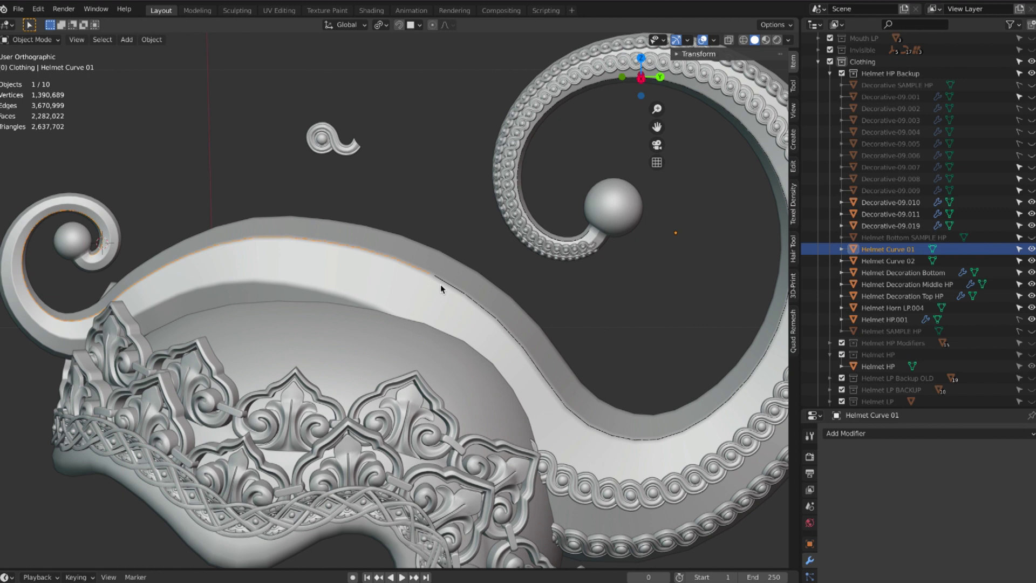
{"action": "left_click", "coordinate": [152, 41]}
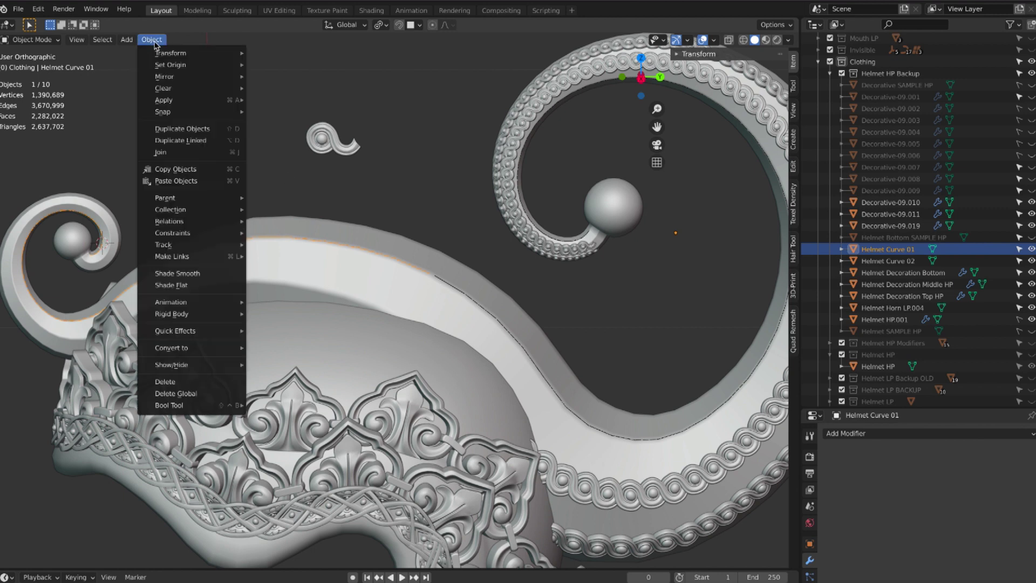
{"action": "mouse_move", "coordinate": [182, 334]}
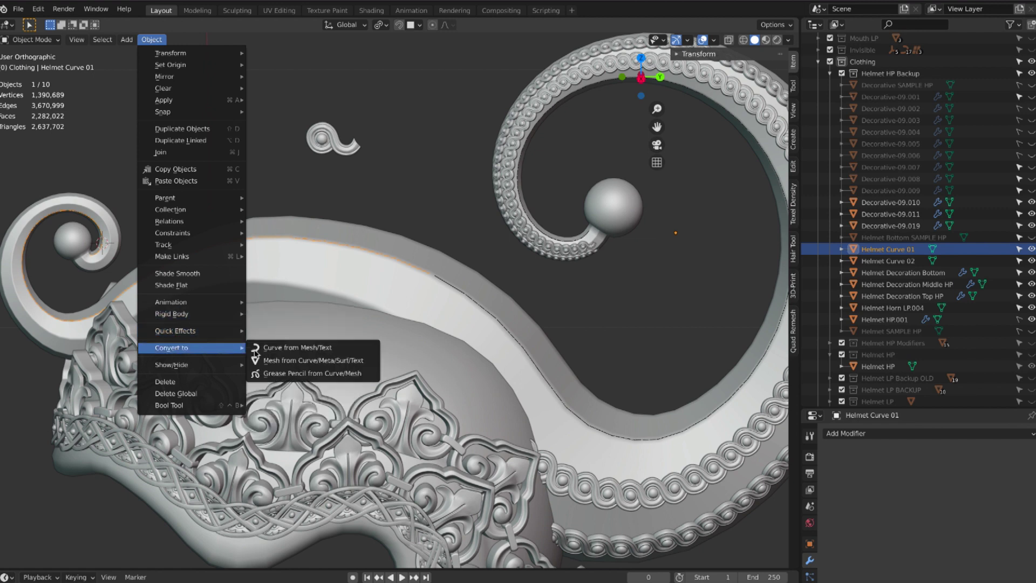
{"action": "left_click", "coordinate": [306, 350]}
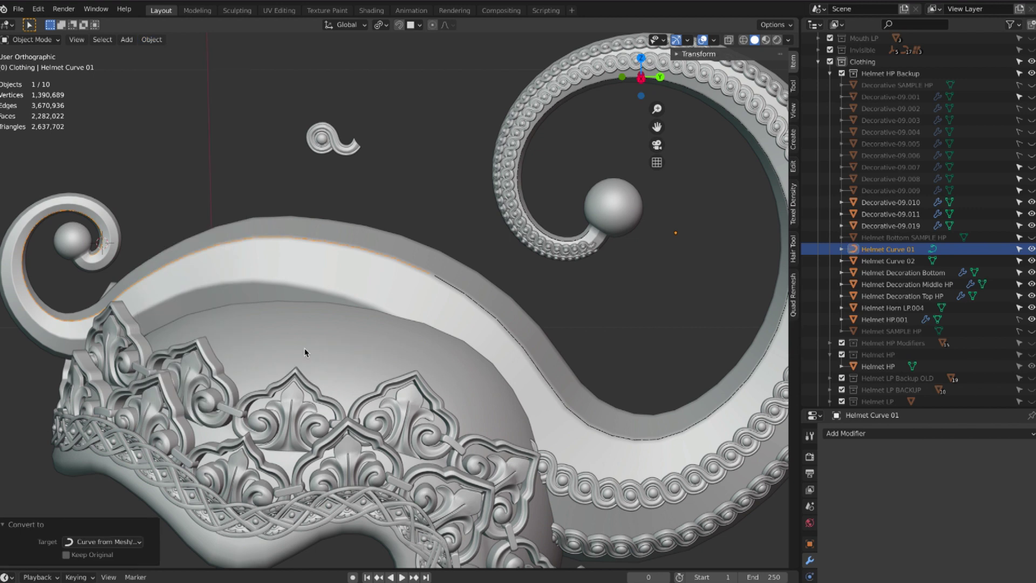
Step: Convert the Helmet Curve 02 edge strip along the horn's large rear scroll from mesh to curve
{"action": "left_click", "coordinate": [449, 286]}
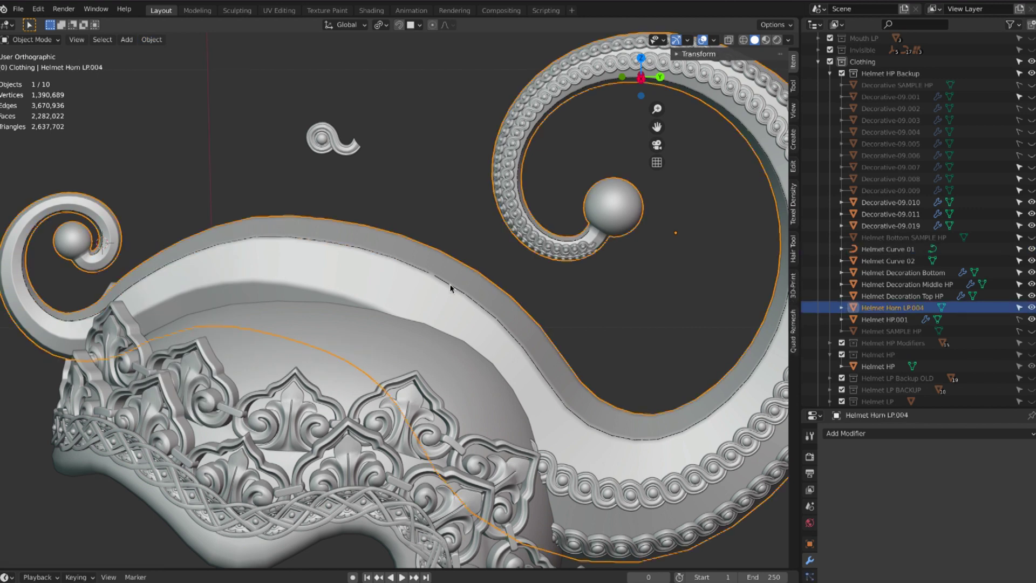
{"action": "left_click", "coordinate": [449, 286]}
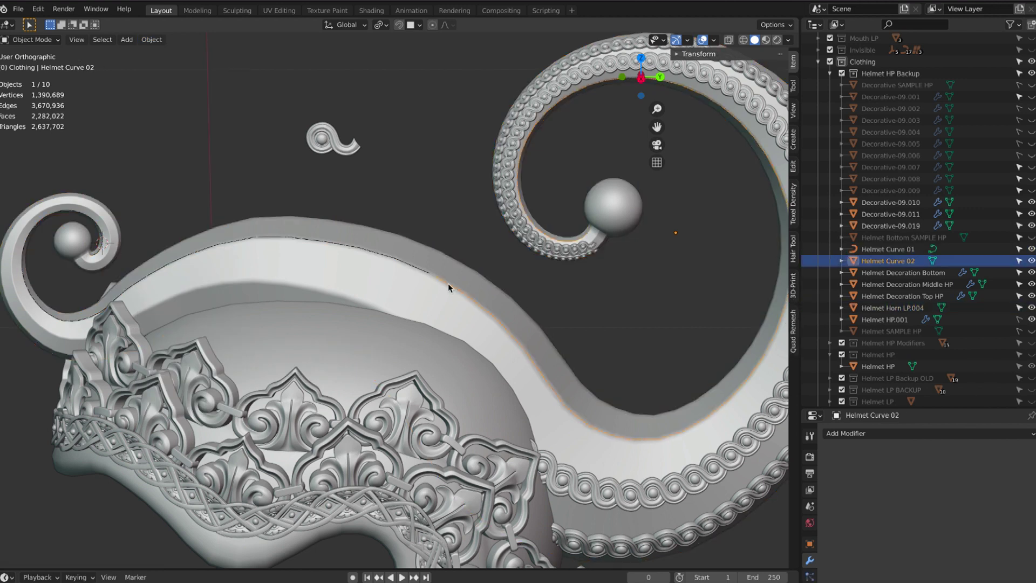
{"action": "left_click", "coordinate": [151, 39]}
{"action": "mouse_move", "coordinate": [191, 348]}
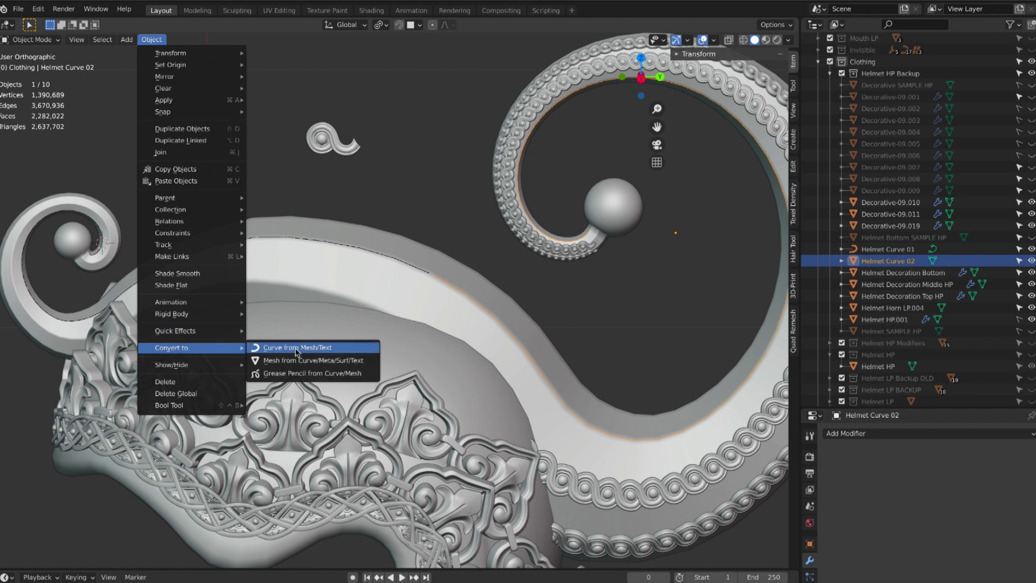
{"action": "left_click", "coordinate": [296, 352]}
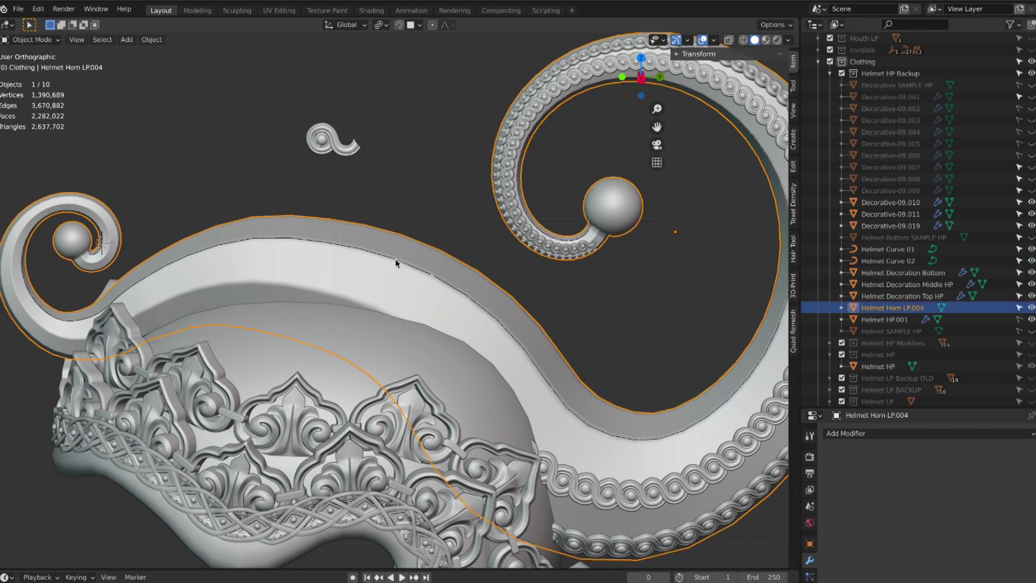
Step: Delete the seven end vertices of Helmet Curve 01 where it meets the small scroll's ball
{"action": "left_click", "coordinate": [395, 258]}
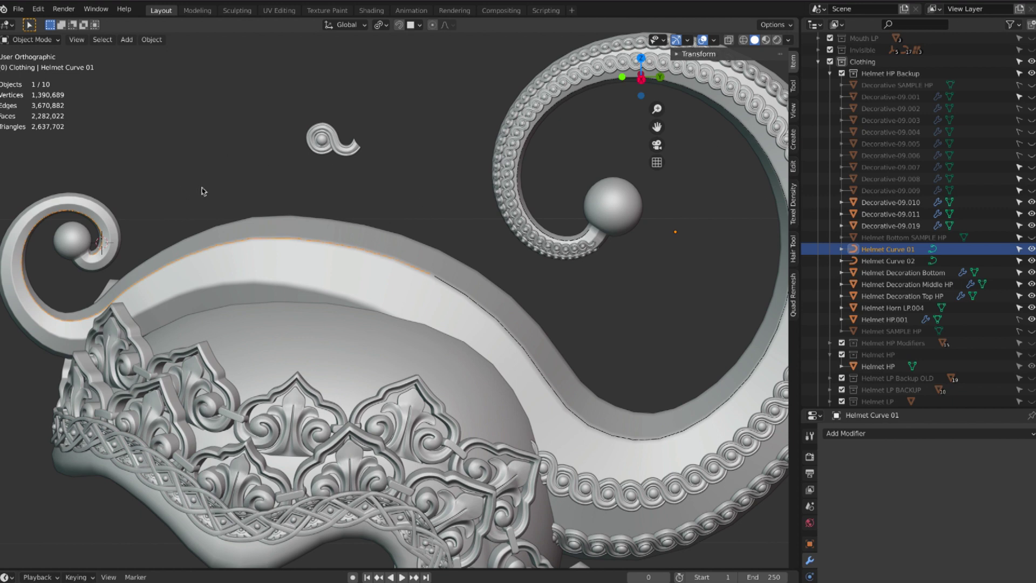
{"action": "key", "text": "Tab"}
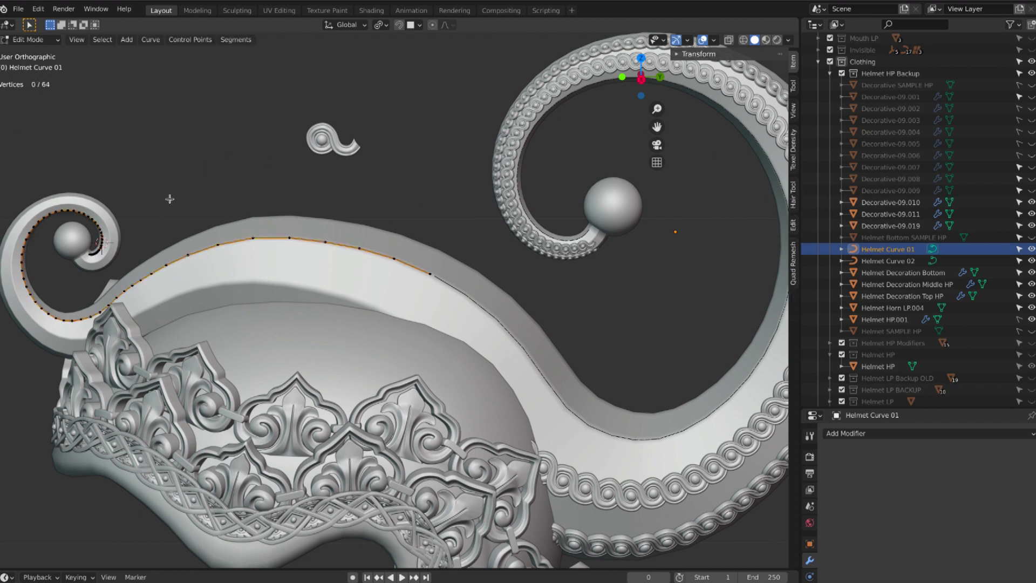
{"action": "scroll", "coordinate": [139, 236], "scroll_direction": "up", "scroll_amount": 6}
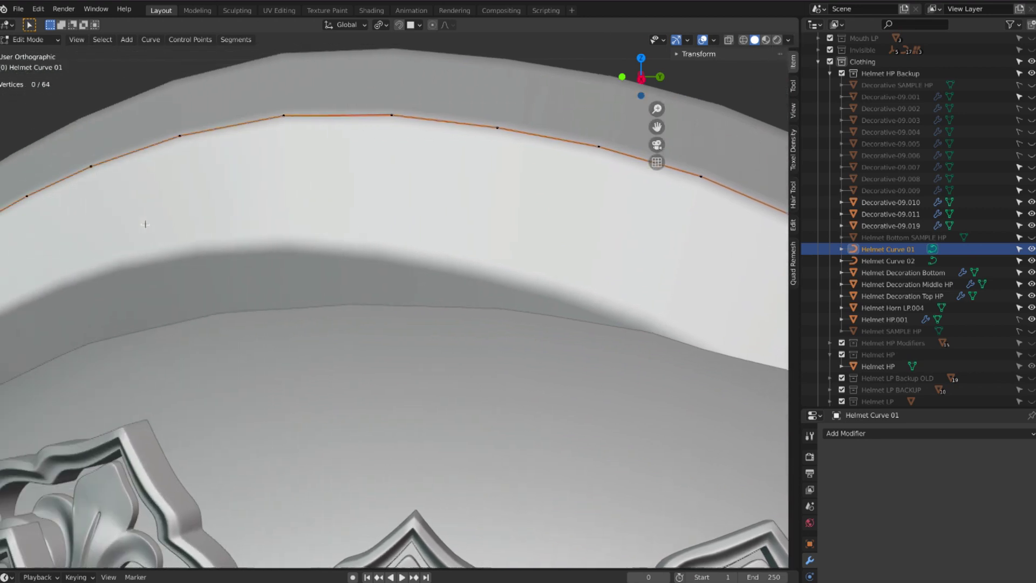
{"action": "scroll", "coordinate": [144, 224], "scroll_direction": "down", "scroll_amount": 3}
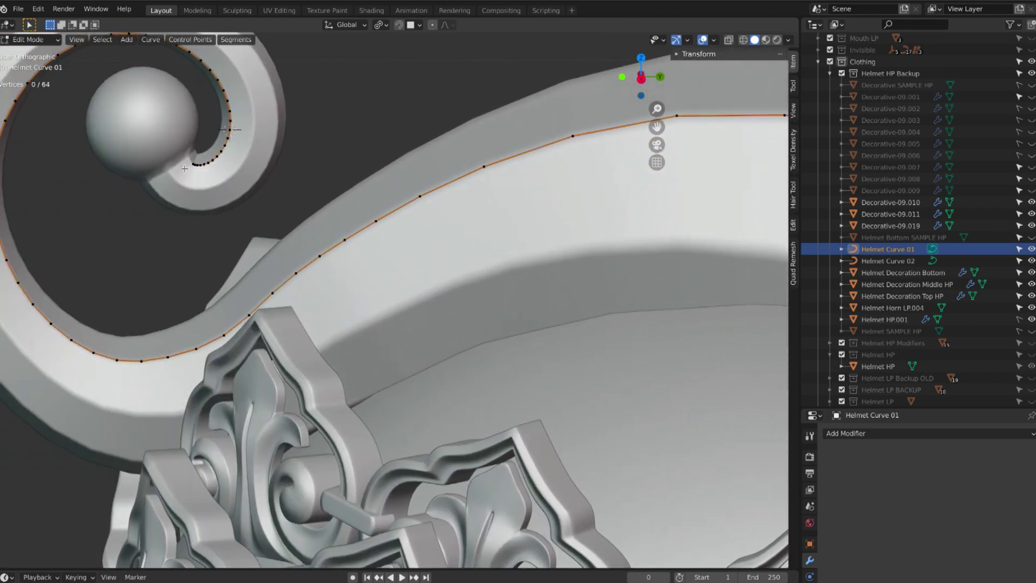
{"action": "left_click_drag", "start_coordinate": [210, 182], "coordinate": [209, 182]}
{"action": "key", "text": "x"}
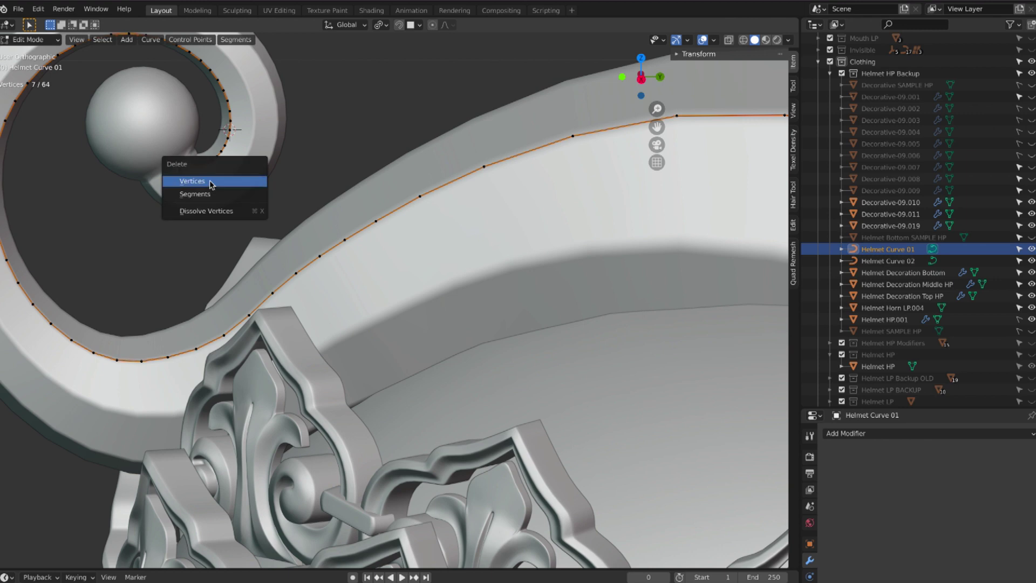
{"action": "left_click", "coordinate": [211, 181]}
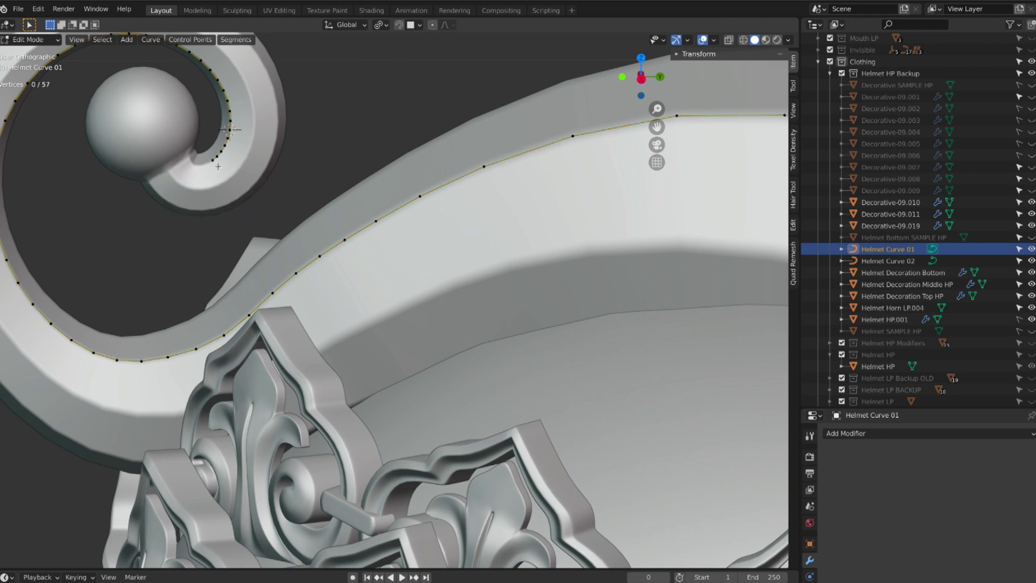
Step: Snap the 3D cursor to Helmet Curve 01's end vertex beside the small scroll's ball
{"action": "left_click", "coordinate": [214, 161]}
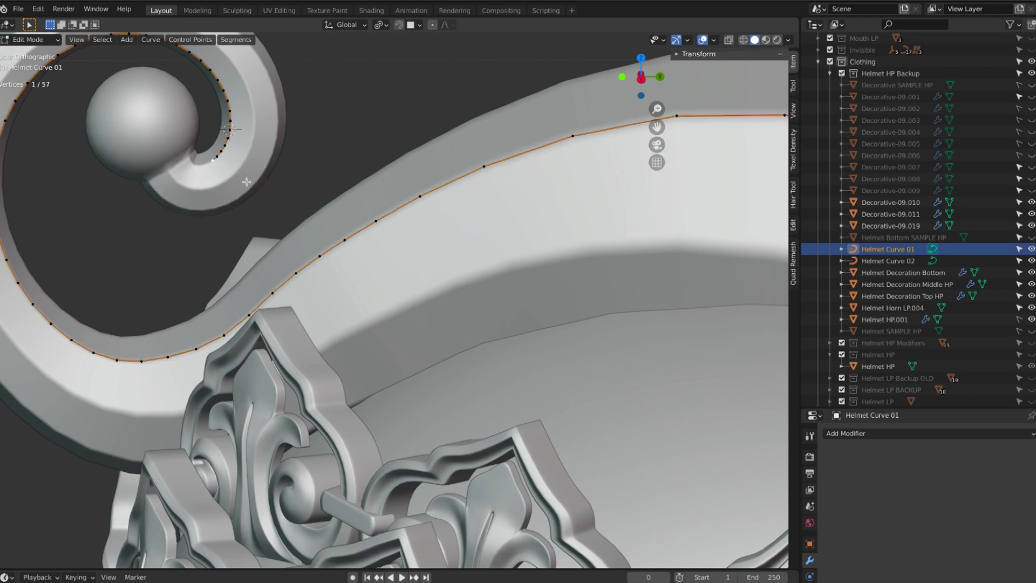
{"action": "scroll", "coordinate": [238, 179], "scroll_direction": "down", "scroll_amount": 6}
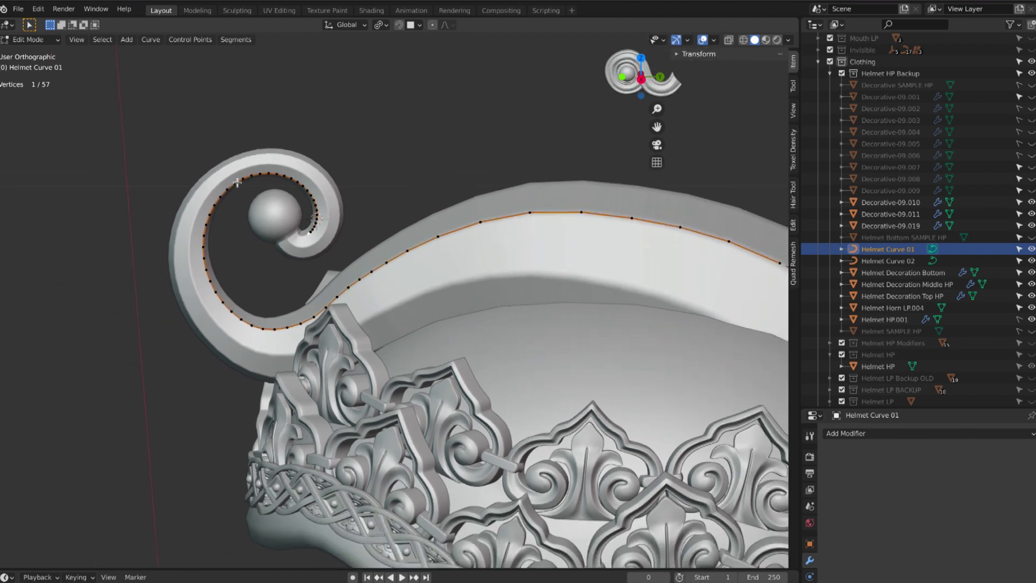
{"action": "scroll", "coordinate": [239, 182], "scroll_direction": "down", "scroll_amount": 3}
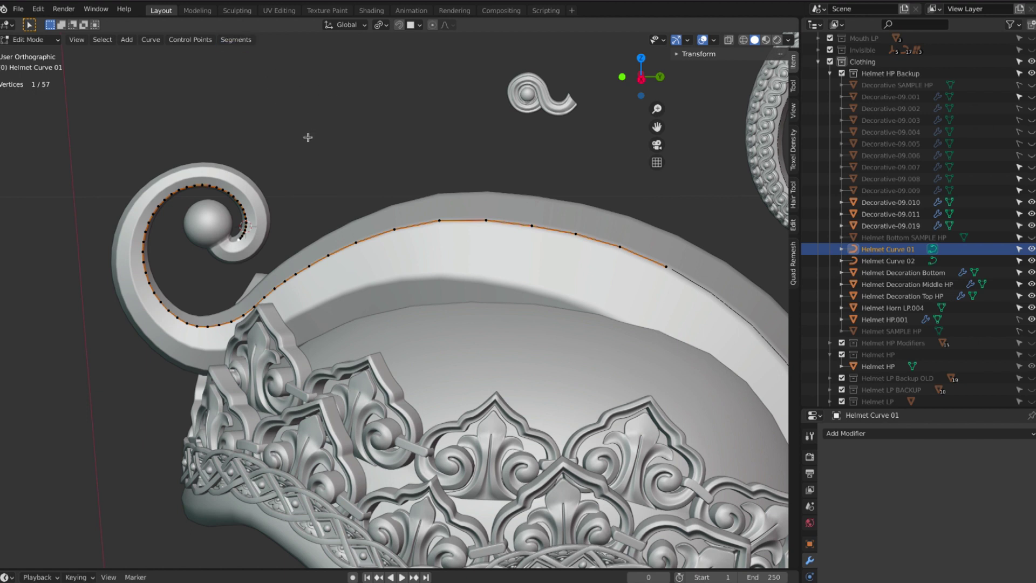
{"action": "key", "text": "shift+s"}
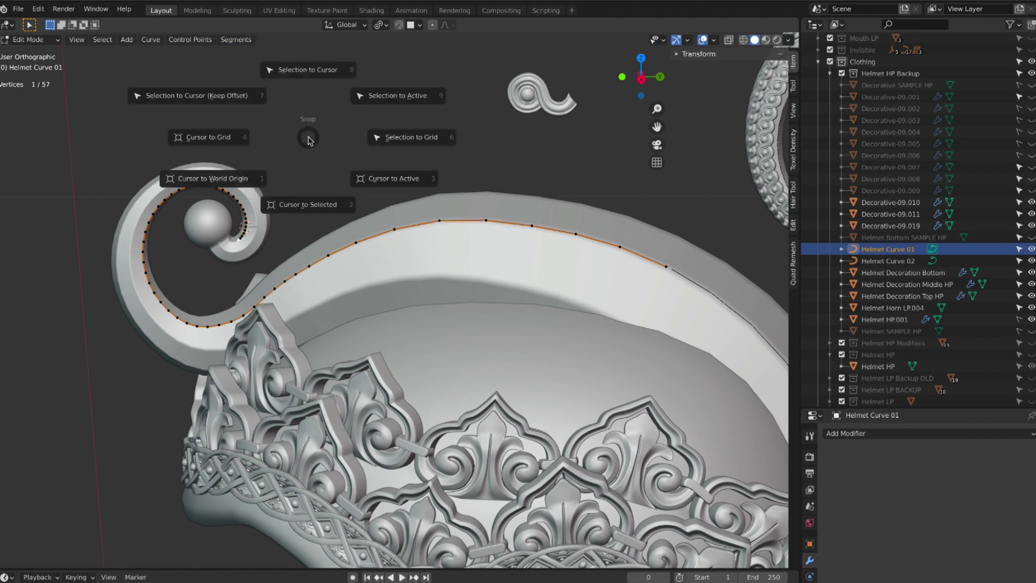
{"action": "left_click", "coordinate": [308, 208]}
Step: Set Helmet Curve 01's origin to the 3D cursor in Object Mode
{"action": "left_click", "coordinate": [33, 40]}
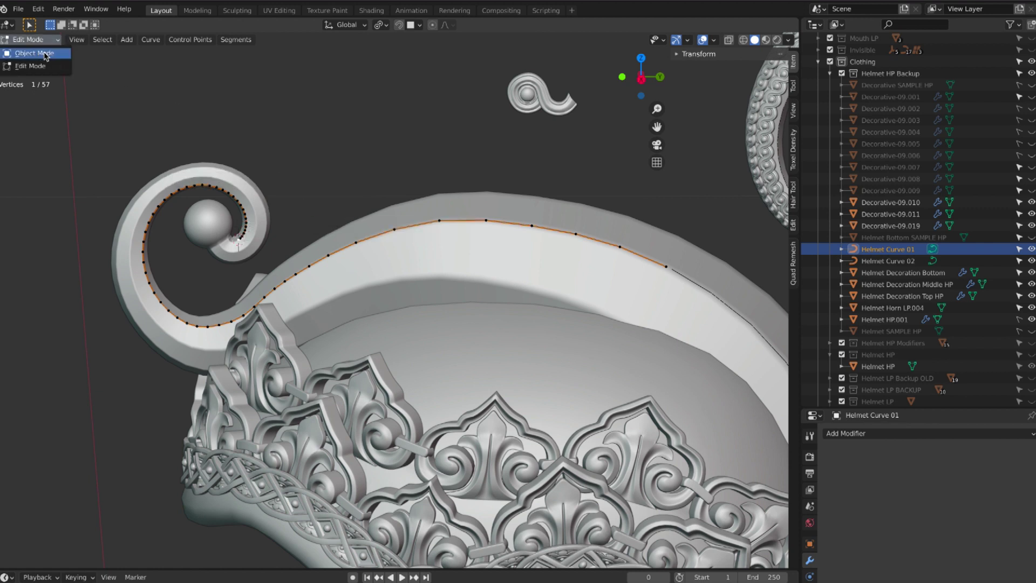
{"action": "left_click", "coordinate": [24, 52]}
{"action": "left_click", "coordinate": [152, 40]}
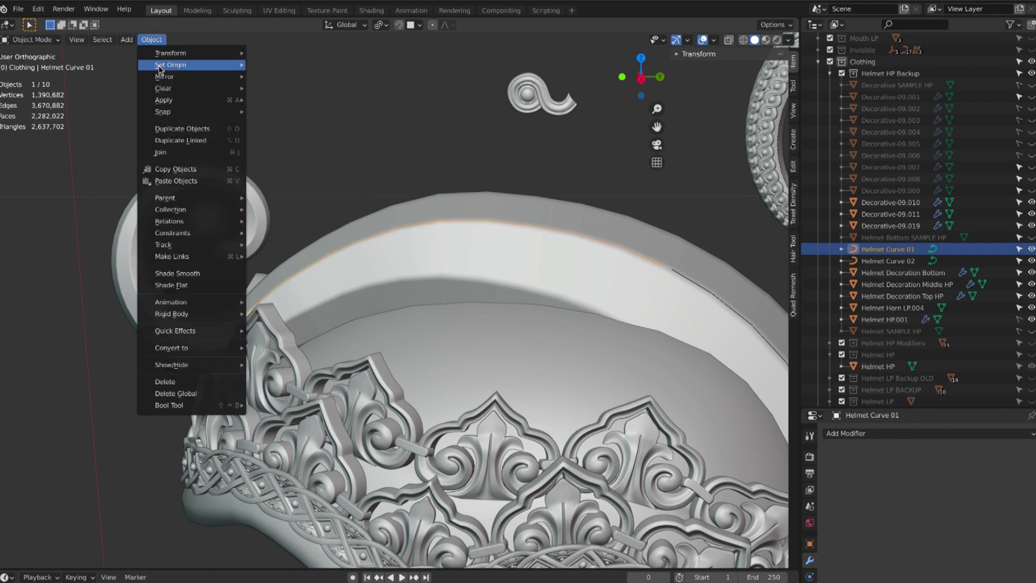
{"action": "mouse_move", "coordinate": [162, 66]}
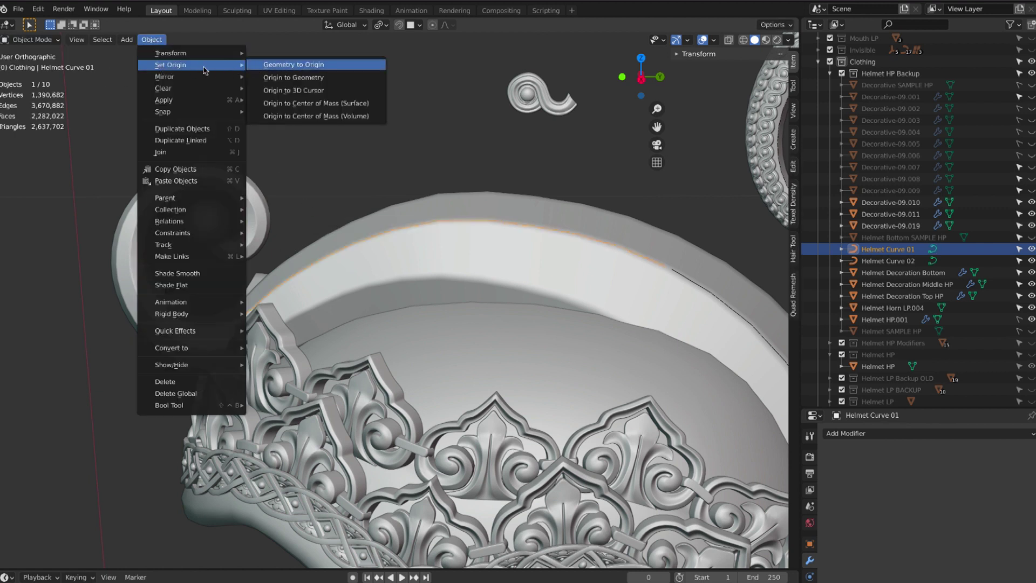
{"action": "left_click", "coordinate": [298, 90]}
Step: Snap the 3D cursor to the end vertex of Helmet Curve 02 where it meets Helmet Curve 01
{"action": "scroll", "coordinate": [346, 141], "scroll_direction": "right", "scroll_amount": 2}
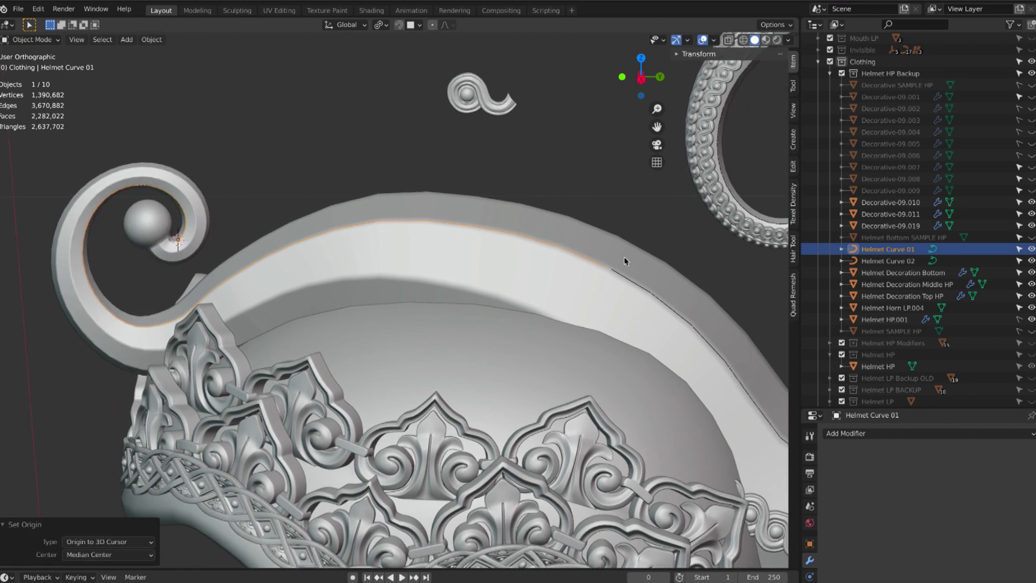
{"action": "left_click", "coordinate": [623, 276]}
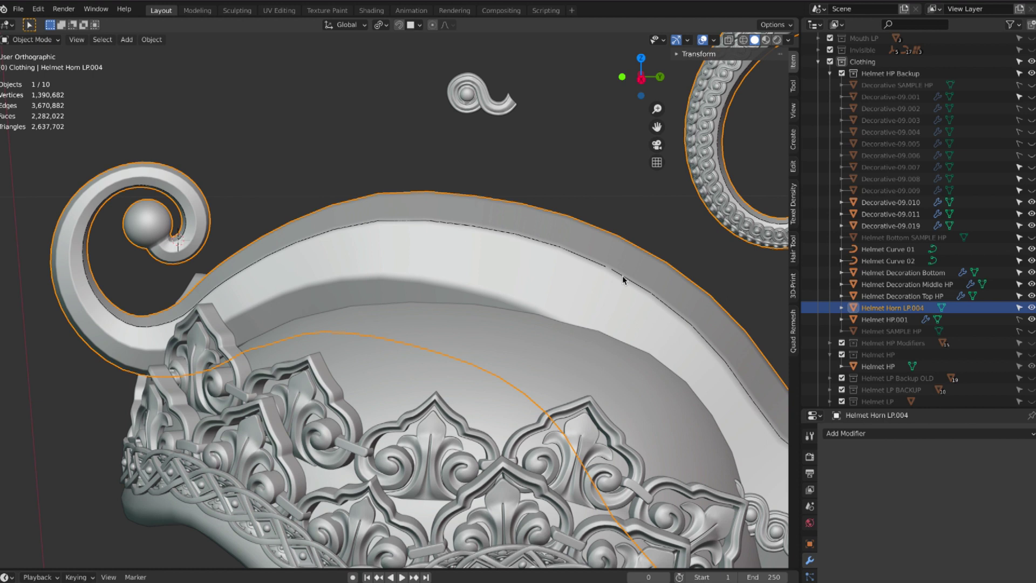
{"action": "left_click", "coordinate": [623, 275]}
{"action": "scroll", "coordinate": [590, 261], "scroll_direction": "right", "scroll_amount": 2, "text": "ctrl"}
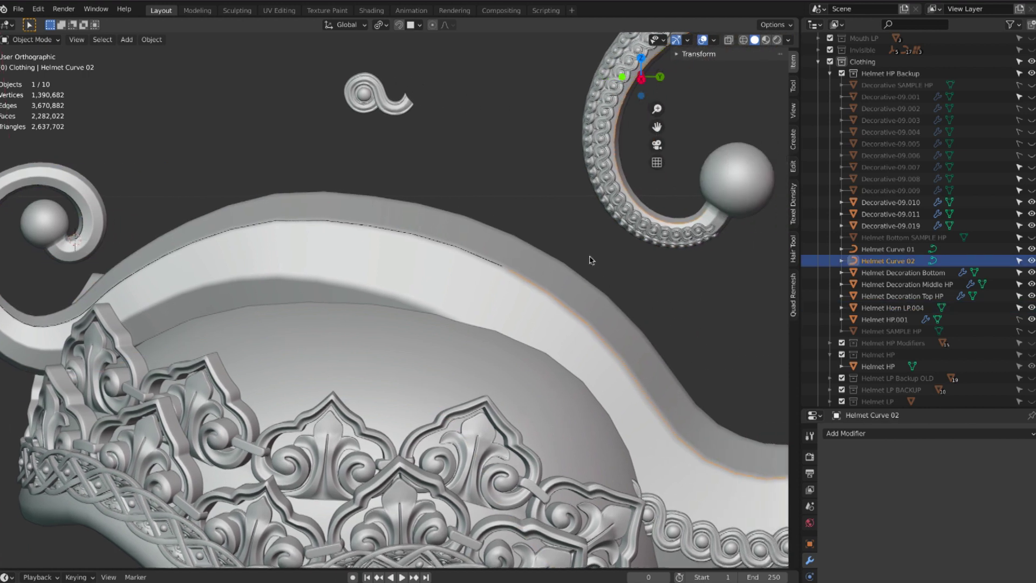
{"action": "scroll", "coordinate": [590, 260], "scroll_direction": "right", "scroll_amount": 1, "text": "ctrl"}
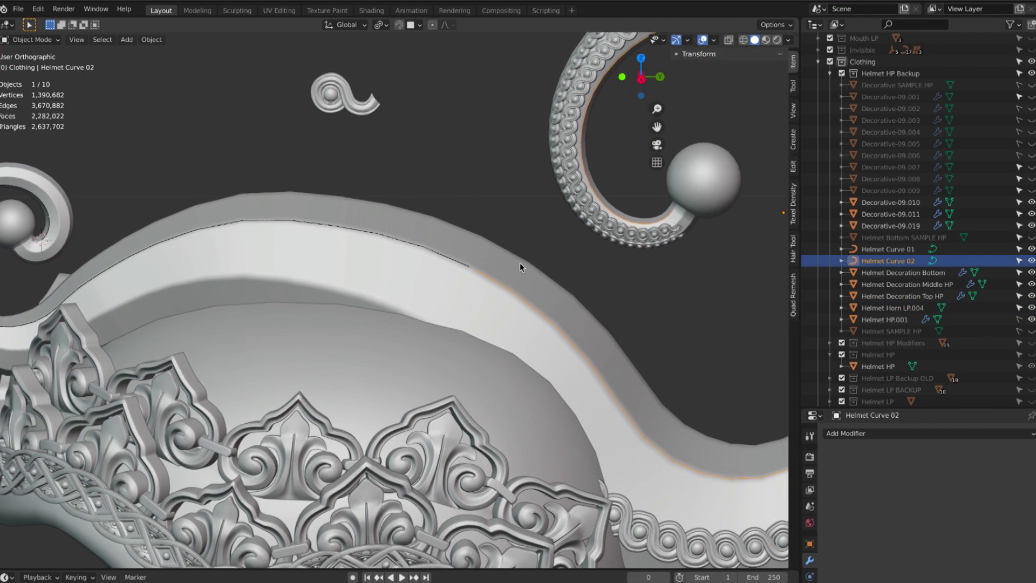
{"action": "key", "text": "Tab"}
{"action": "left_click", "coordinate": [475, 269]}
{"action": "key", "text": "shift+s"}
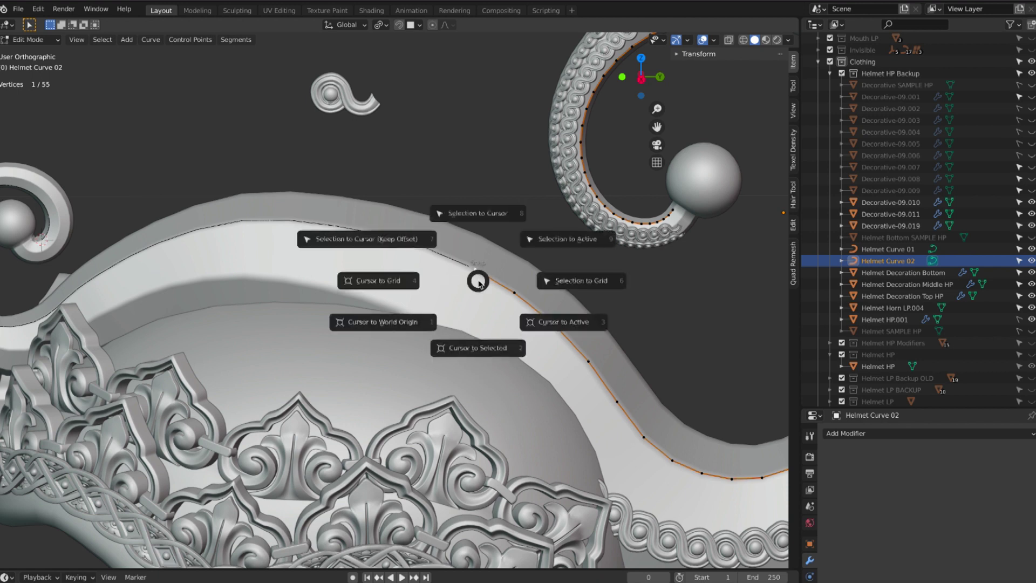
{"action": "left_click", "coordinate": [484, 351]}
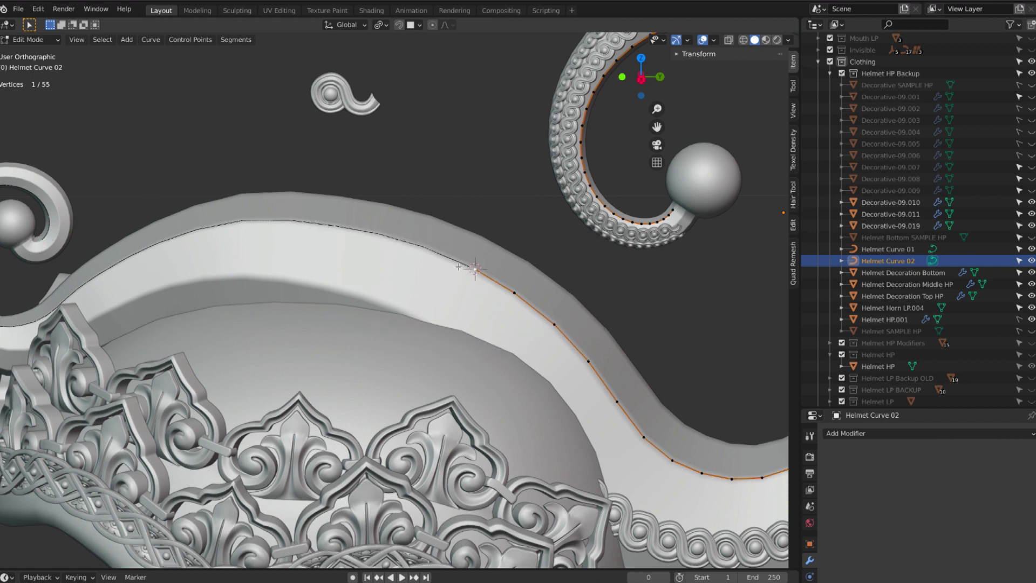
Step: Set Helmet Curve 02's origin to the 3D cursor in Object Mode and deselect the curve
{"action": "left_click", "coordinate": [55, 43]}
{"action": "left_click", "coordinate": [52, 53]}
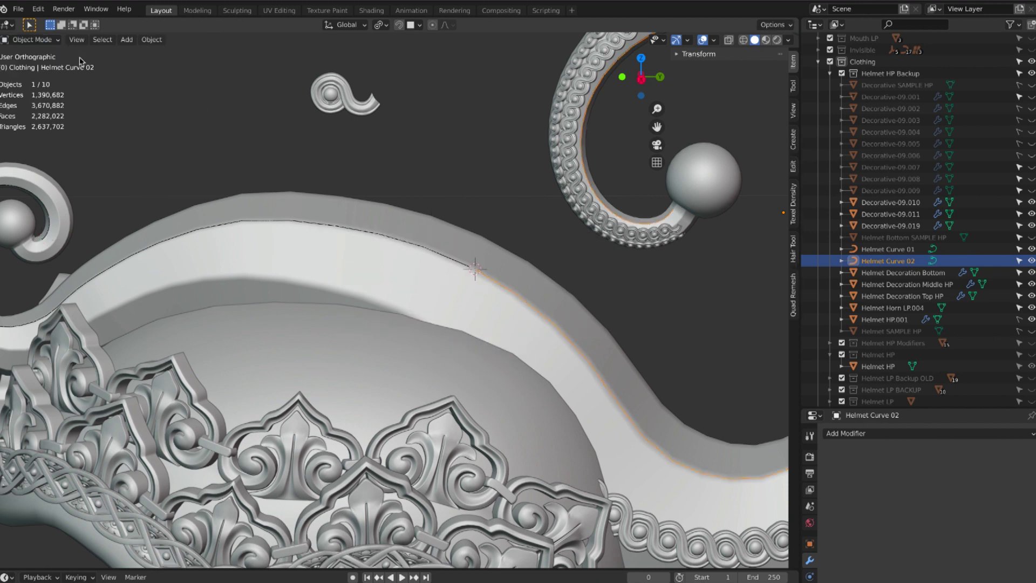
{"action": "left_click", "coordinate": [152, 40]}
{"action": "mouse_move", "coordinate": [162, 65]}
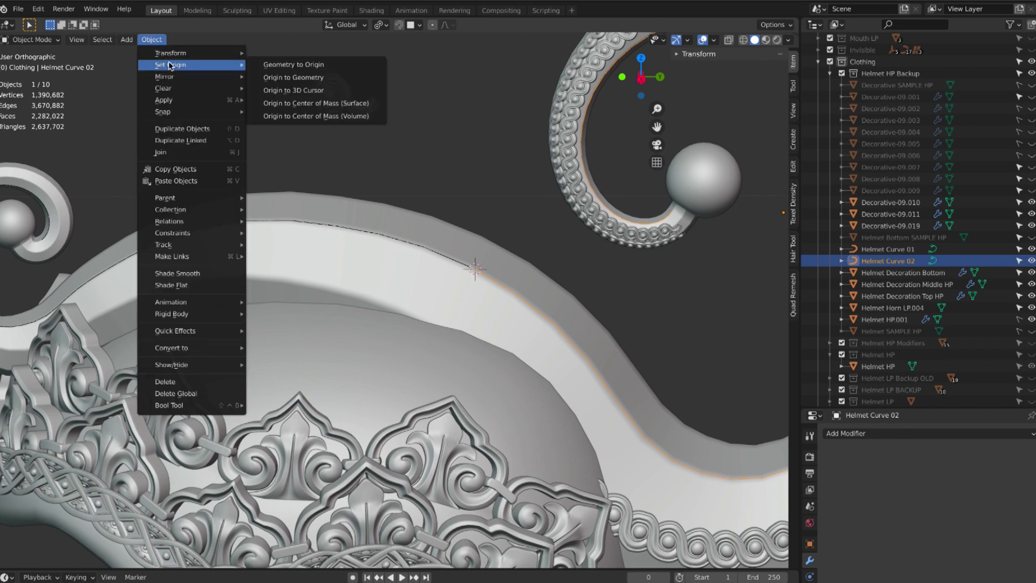
{"action": "left_click", "coordinate": [303, 91]}
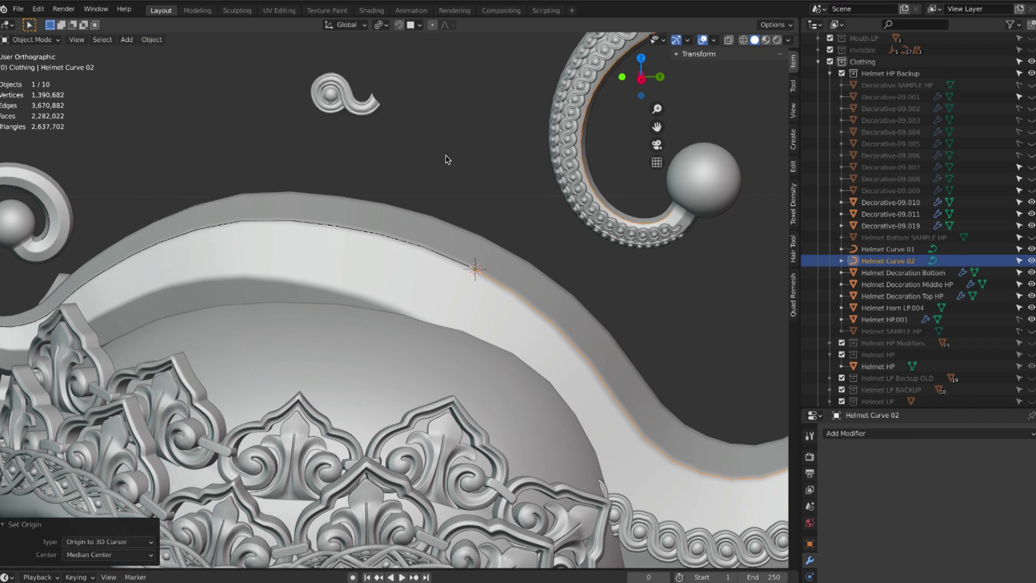
{"action": "left_click", "coordinate": [446, 160]}
Step: Duplicate the scroll ornament Decorative-09.019 and place the copy beside the original, about 0.033 m away along Y
{"action": "scroll", "coordinate": [446, 160], "scroll_direction": "down", "scroll_amount": 3}
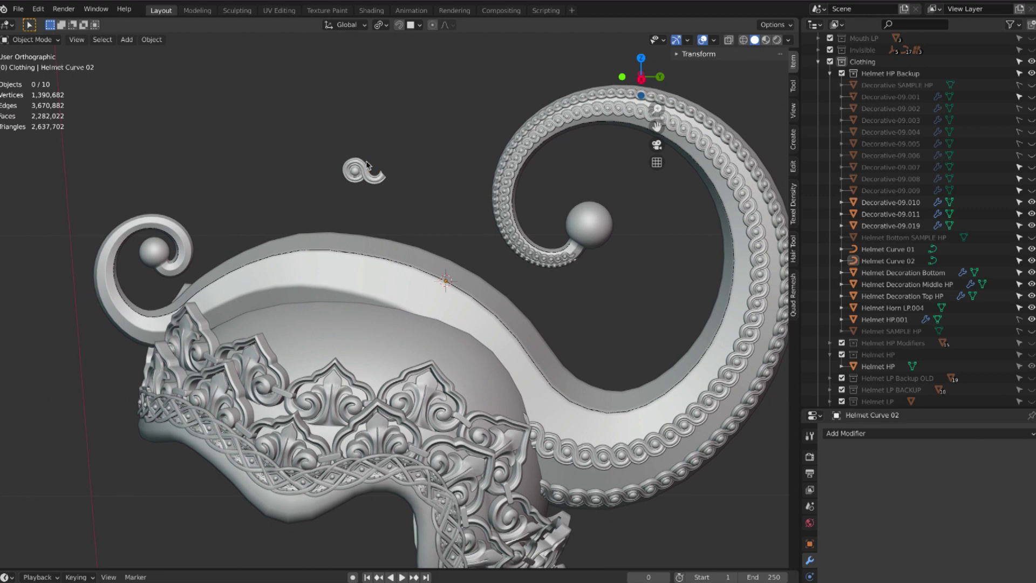
{"action": "left_click", "coordinate": [367, 165]}
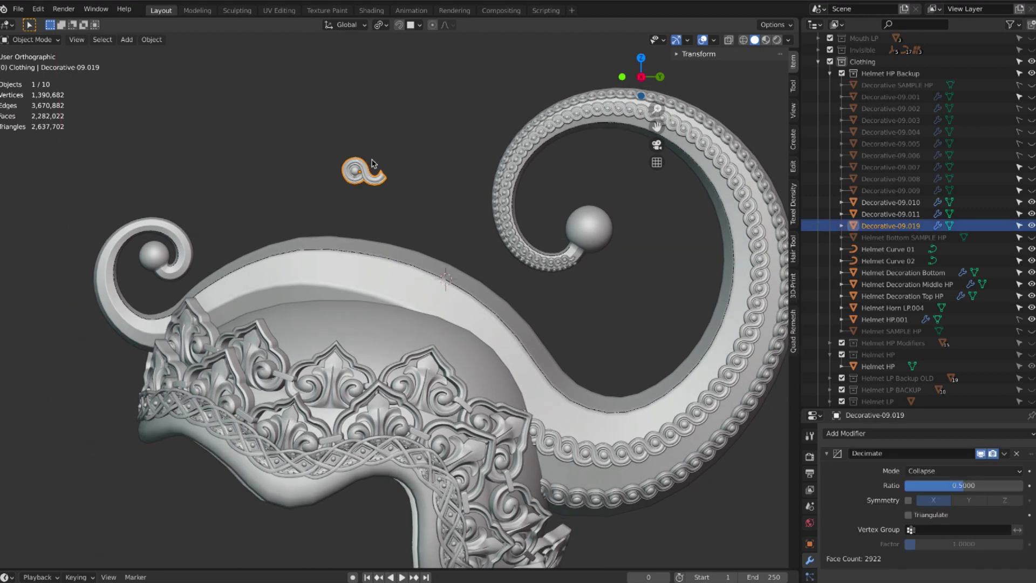
{"action": "key", "text": "shift+d"}
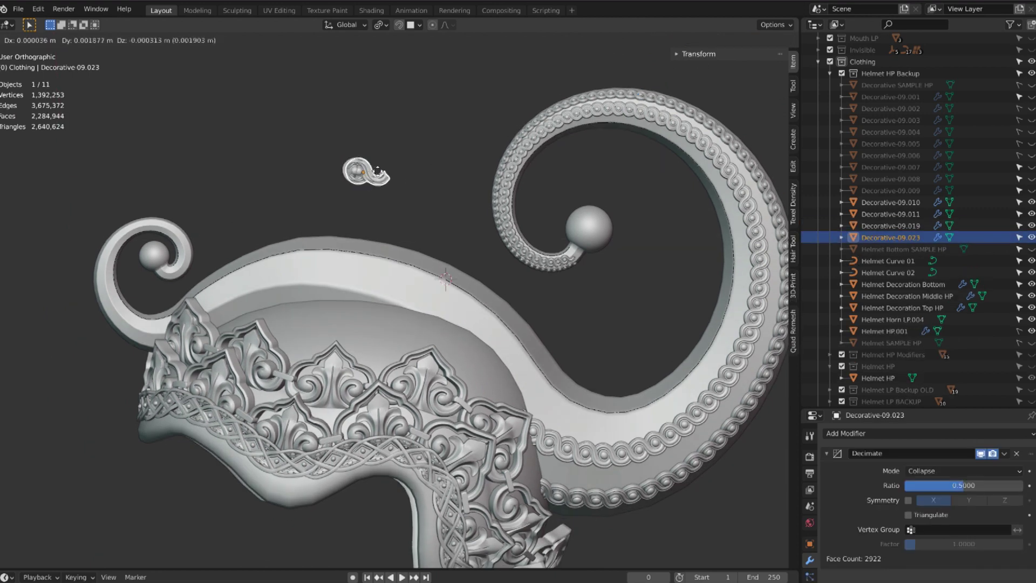
{"action": "left_click", "coordinate": [432, 173]}
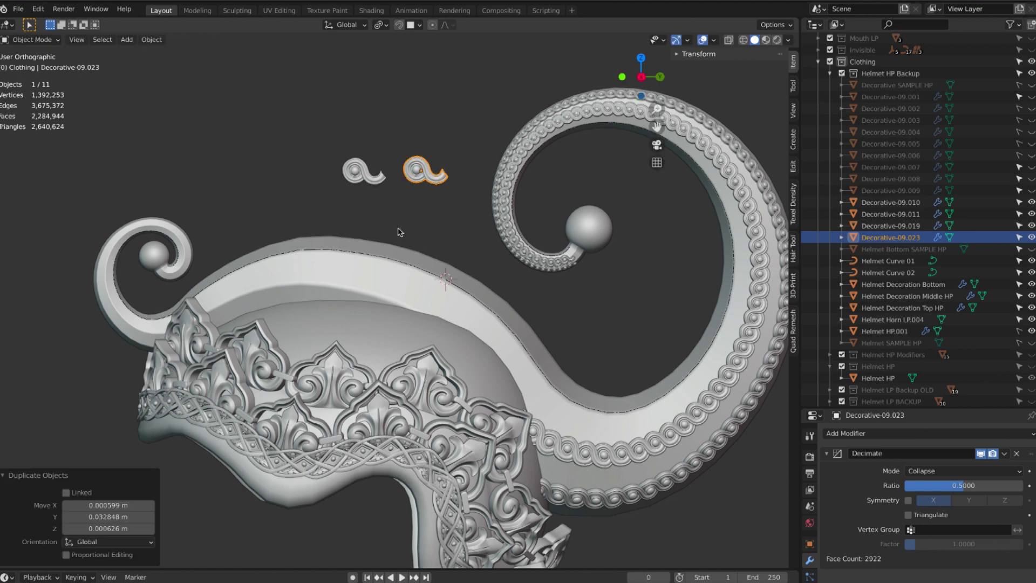
Step: Make the Helmet Horn LP.004 mesh unselectable in the viewport so the helmet curves can be picked
{"action": "left_click", "coordinate": [361, 181]}
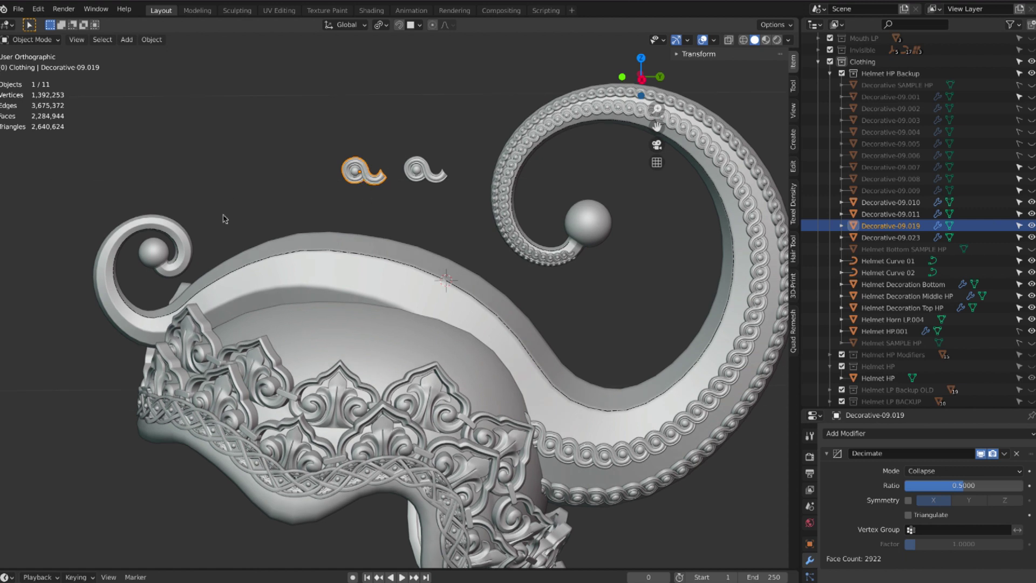
{"action": "left_click", "coordinate": [248, 264], "text": "shift"}
{"action": "scroll", "coordinate": [270, 209], "scroll_direction": "up", "scroll_amount": 2}
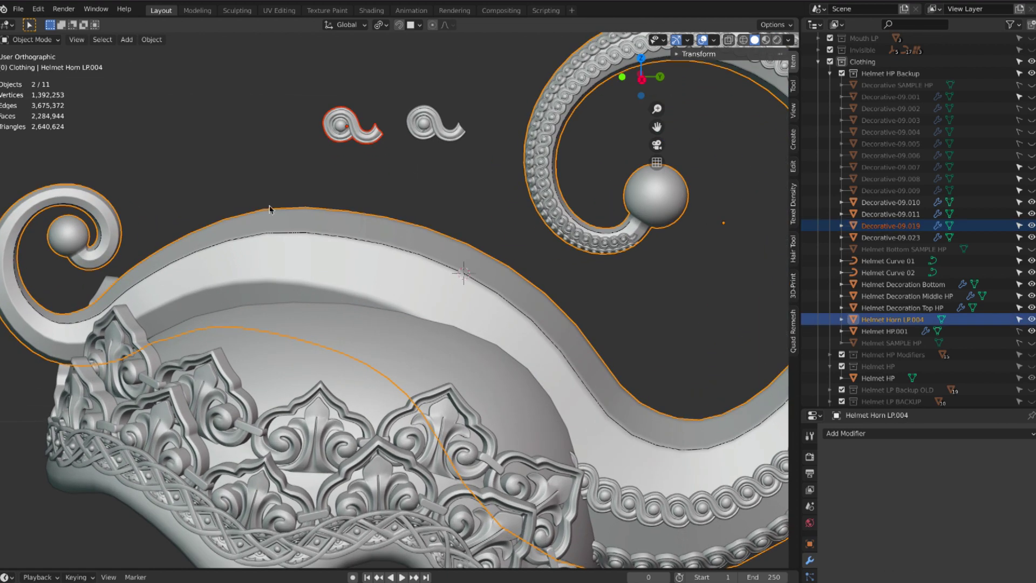
{"action": "left_click", "coordinate": [330, 142]}
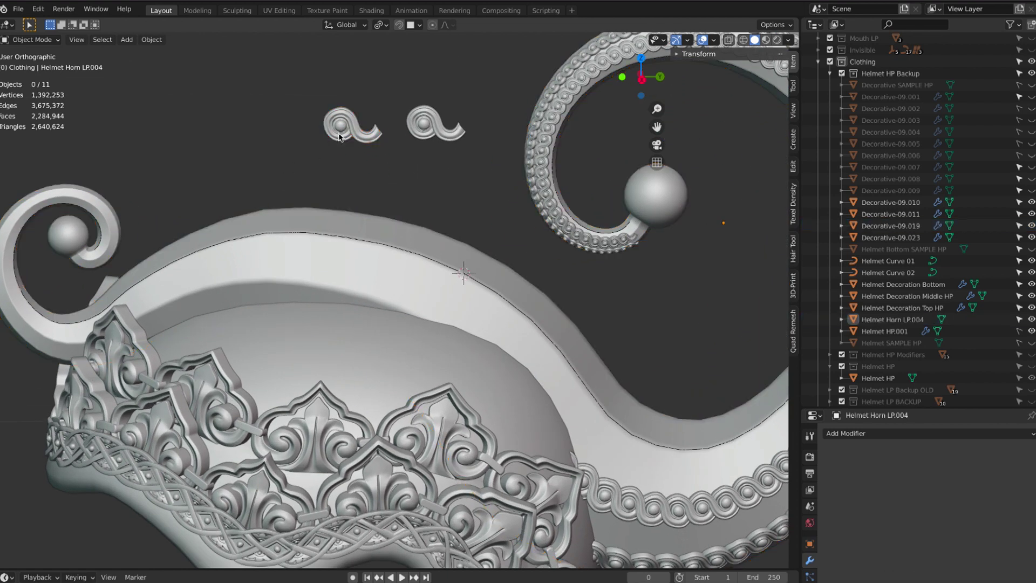
{"action": "left_click", "coordinate": [262, 234]}
{"action": "left_click", "coordinate": [280, 217], "text": "shift"}
{"action": "left_click", "coordinate": [280, 216]}
{"action": "left_click", "coordinate": [280, 216], "text": "shift"}
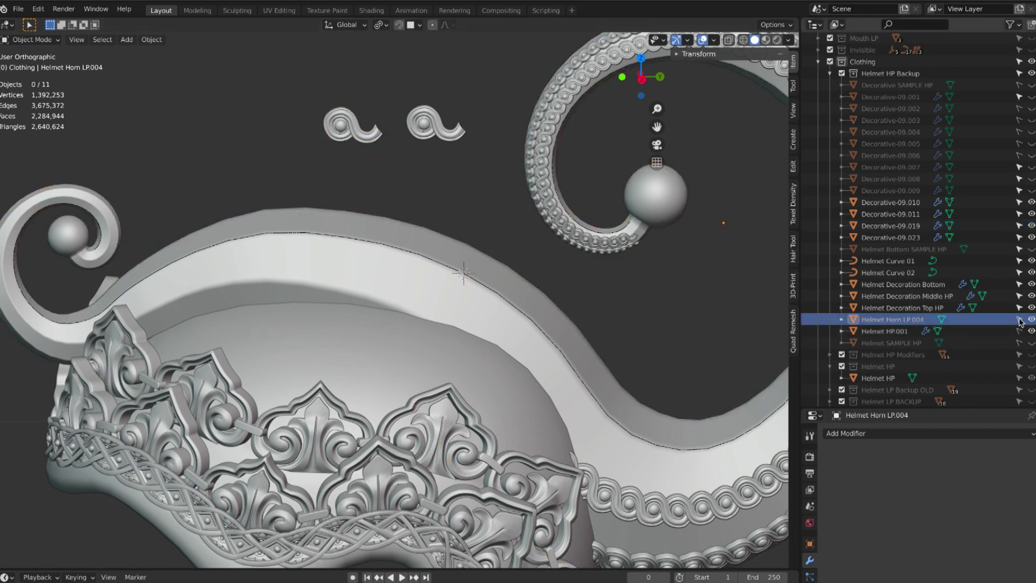
Step: Copy Helmet Curve 01's full location to the scroll ornament Decorative-09.019, with the curve as the active object
{"action": "left_click", "coordinate": [356, 136]}
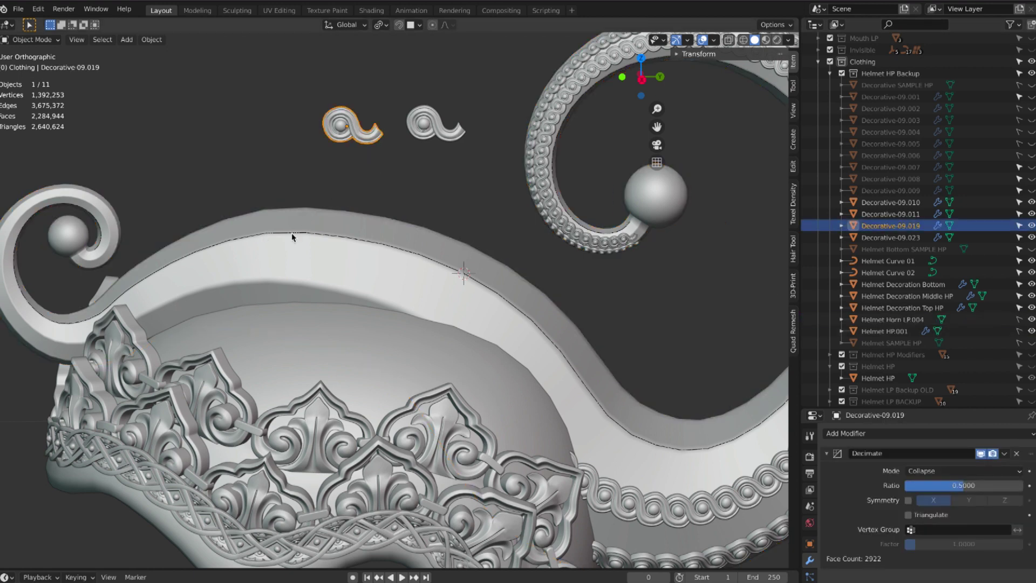
{"action": "left_click", "coordinate": [291, 233], "text": "shift"}
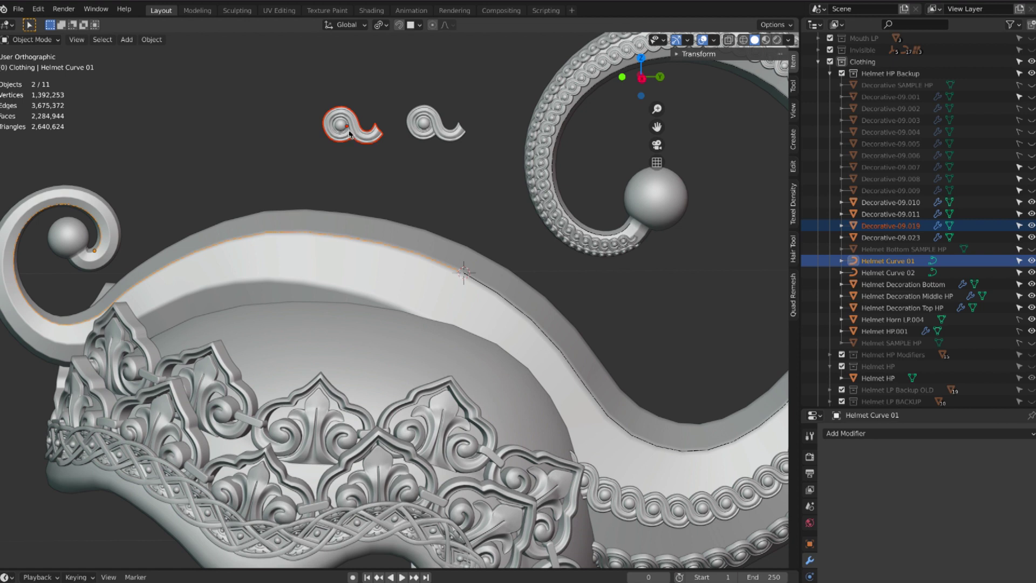
{"action": "left_click", "coordinate": [682, 55]}
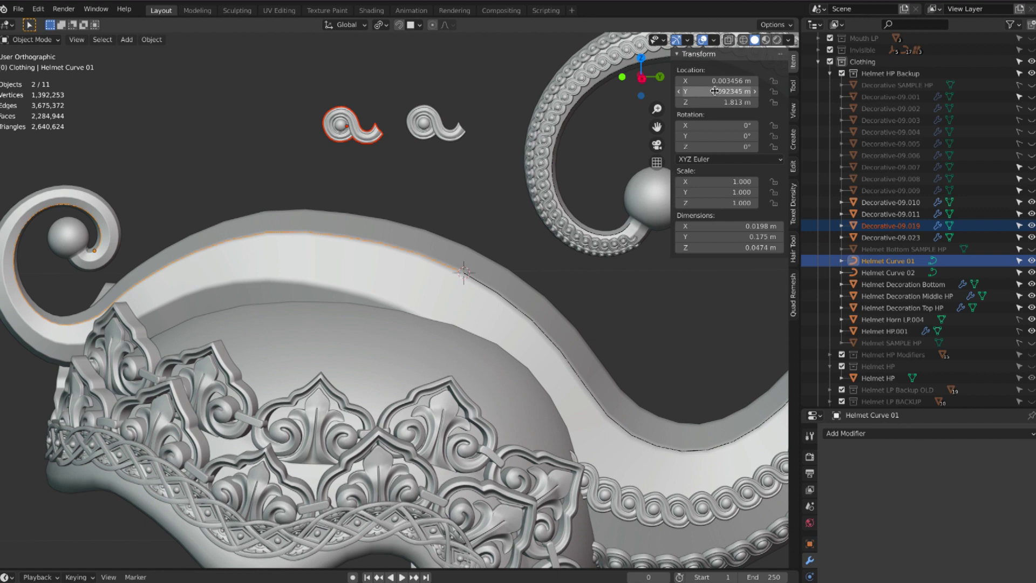
{"action": "right_click", "coordinate": [716, 91]}
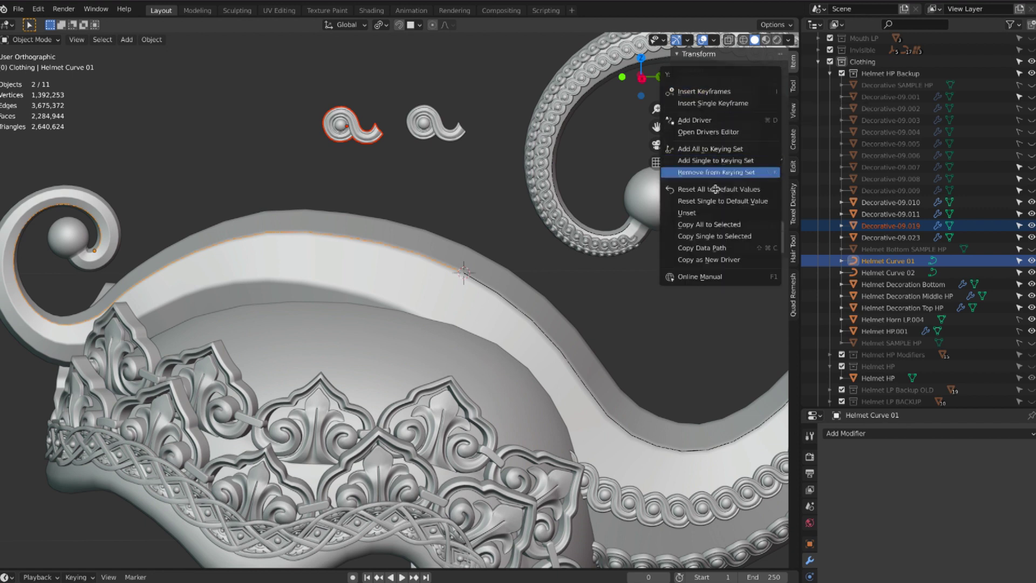
{"action": "left_click", "coordinate": [721, 224]}
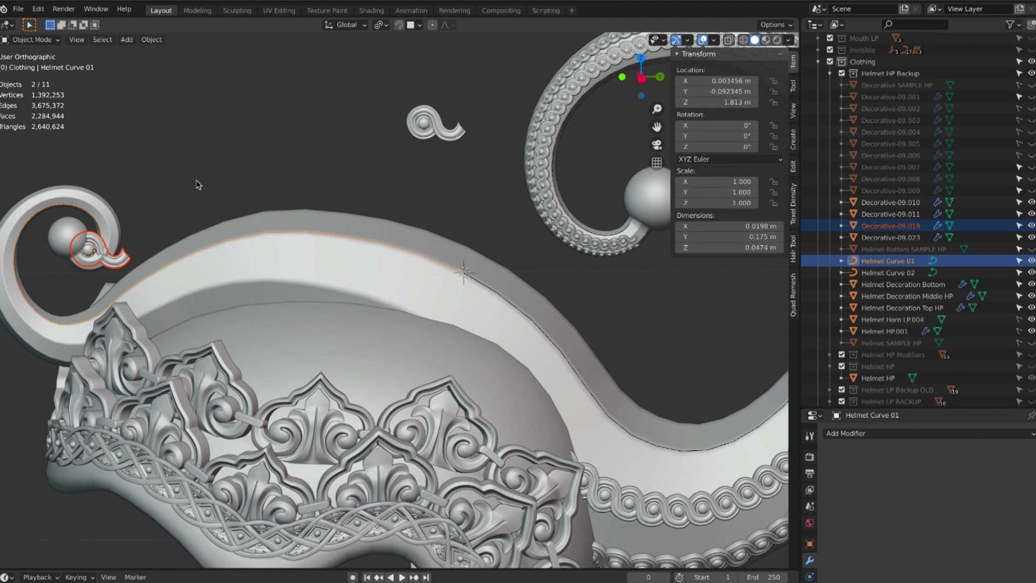
Step: Add an Array modifier with a count of 3 to Decorative-09.019, the scroll ornament at the curve's origin
{"action": "left_click", "coordinate": [168, 202]}
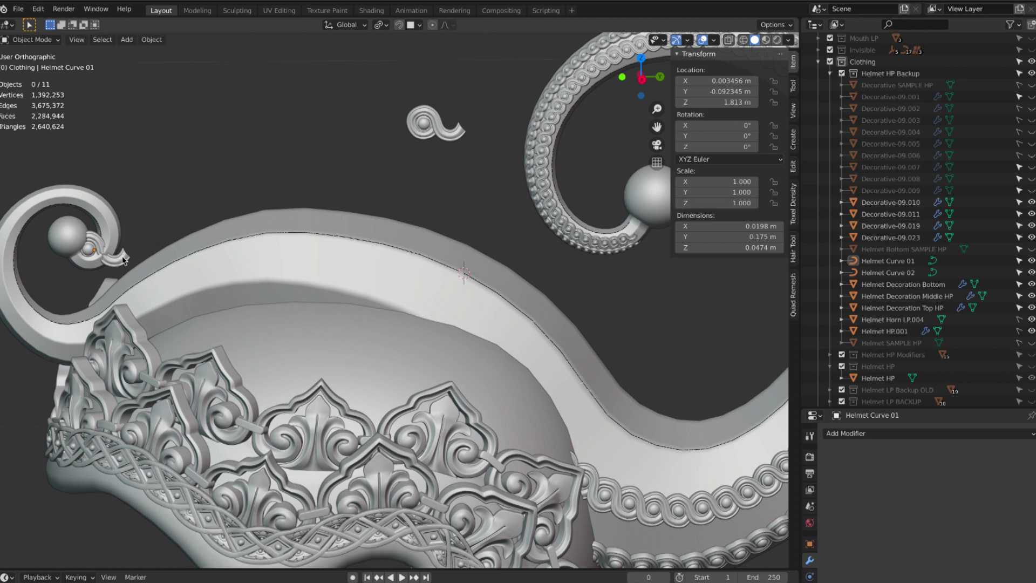
{"action": "left_click", "coordinate": [124, 260]}
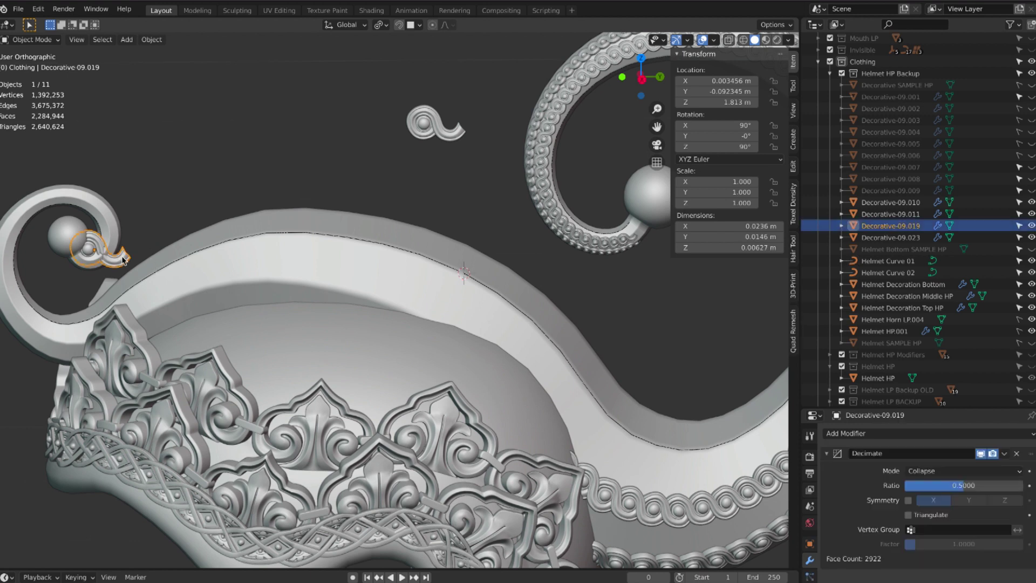
{"action": "left_click", "coordinate": [827, 454]}
{"action": "left_click", "coordinate": [894, 434]}
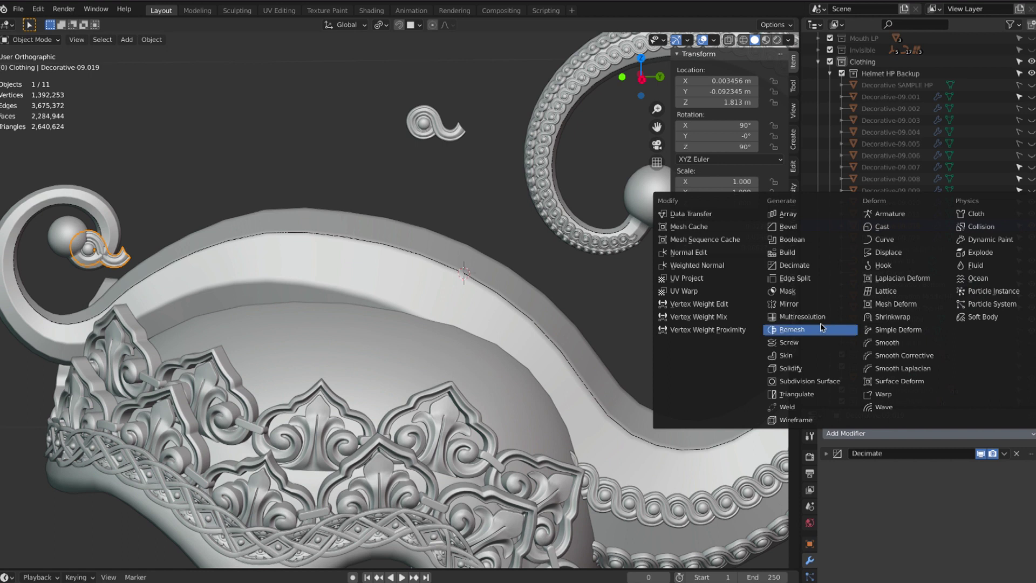
{"action": "left_click", "coordinate": [804, 216]}
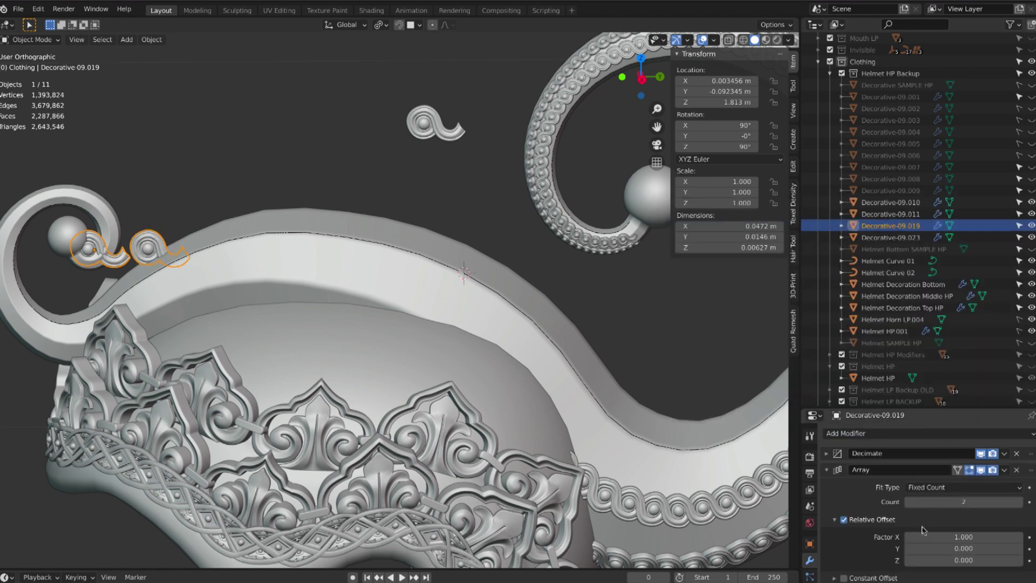
{"action": "scroll", "coordinate": [866, 510], "scroll_direction": "down", "scroll_amount": 1}
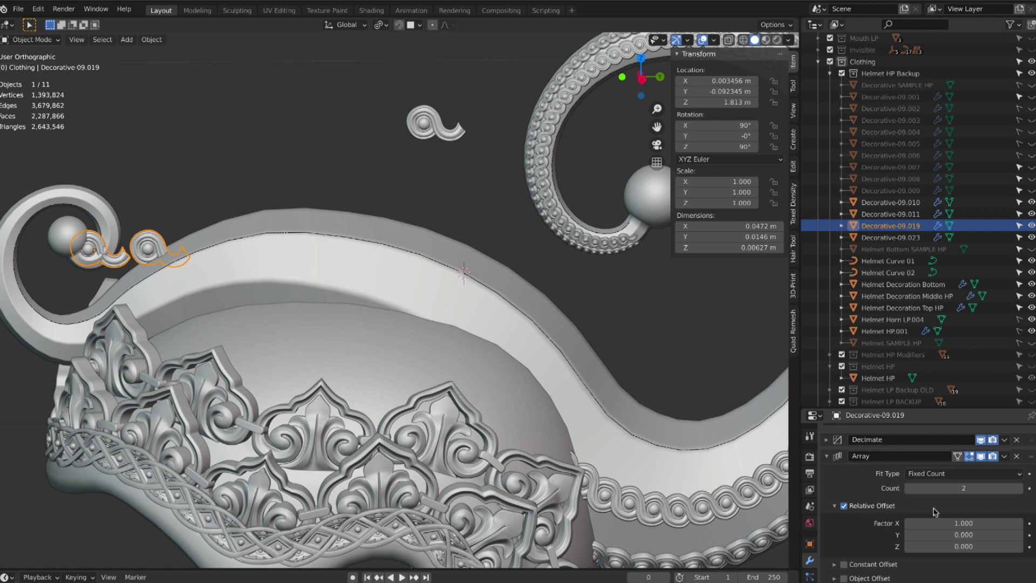
{"action": "left_click", "coordinate": [1020, 489]}
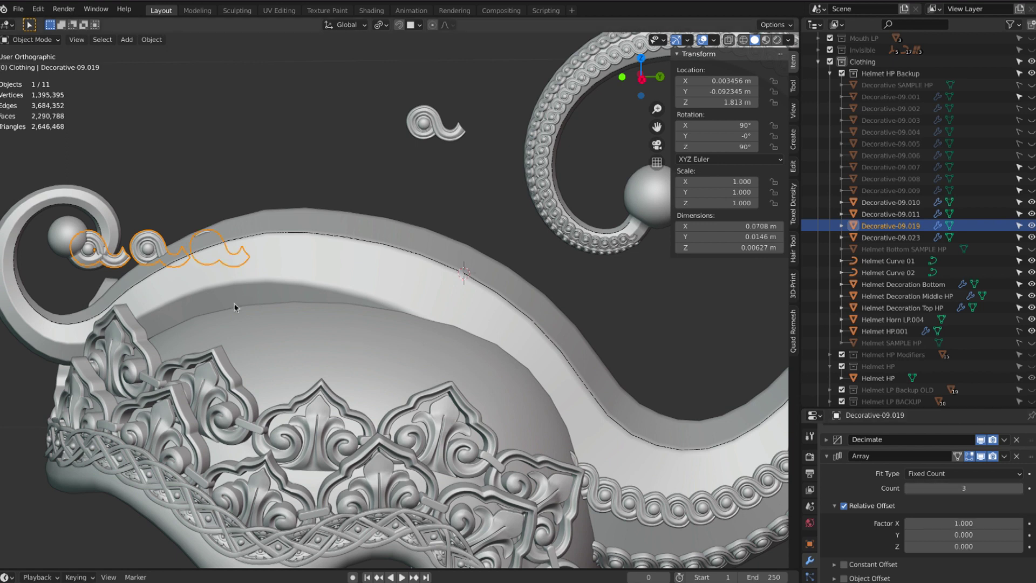
Step: Reduce the array's relative offset Factor X to 0.5 to bring the scroll copies closer together
{"action": "left_click", "coordinate": [910, 524]}
{"action": "left_click", "coordinate": [910, 524]}
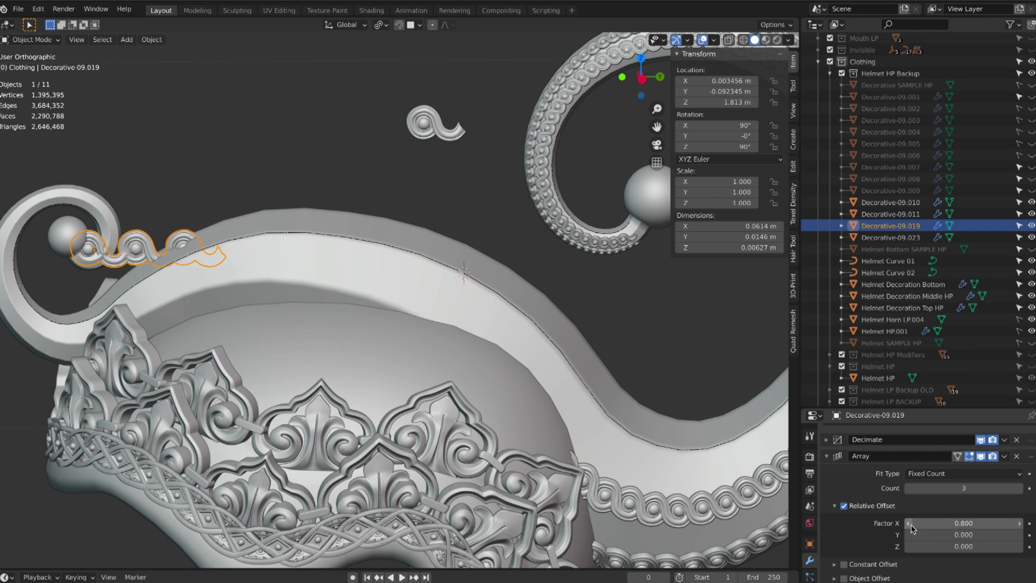
{"action": "left_click", "coordinate": [910, 523]}
{"action": "left_click", "coordinate": [910, 523]}
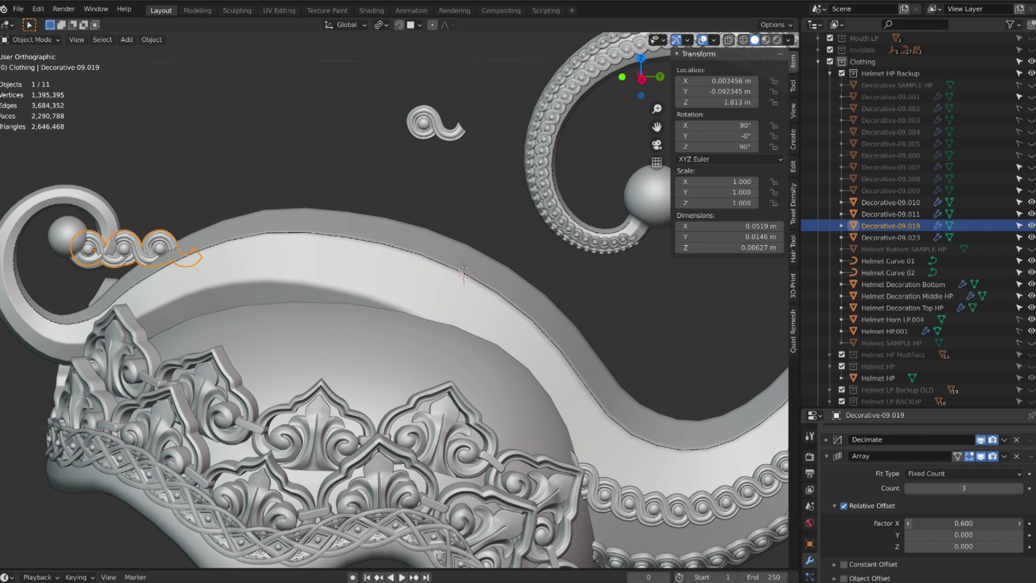
{"action": "left_click", "coordinate": [911, 523]}
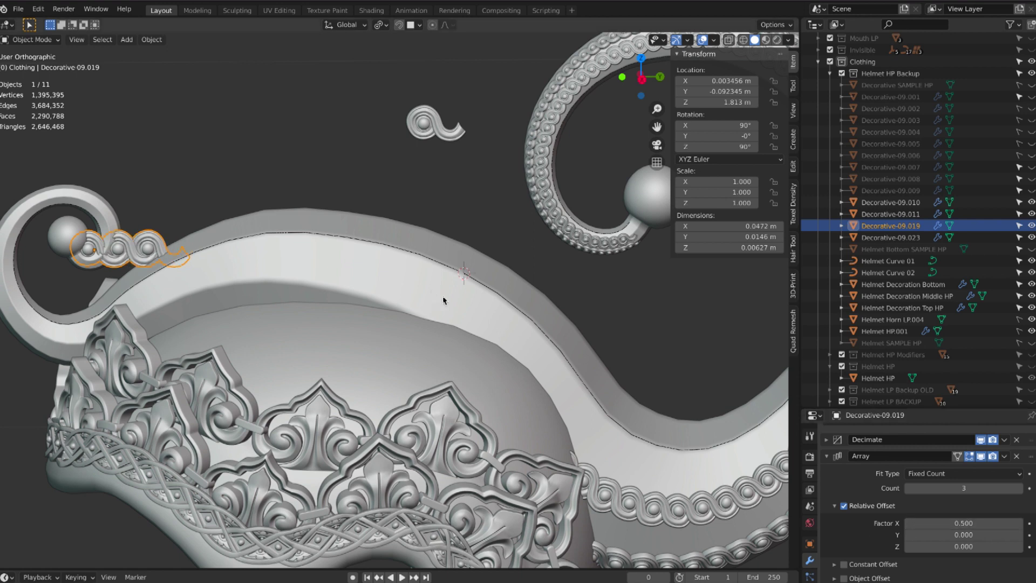
Step: Try a relative offset Factor X of 0.55 on the scroll ornament's array
{"action": "mouse_move", "coordinate": [328, 212]}
{"action": "middle_mouse_down"}
{"action": "mouse_move", "coordinate": [285, 216]}
{"action": "mouse_move", "coordinate": [314, 225]}
{"action": "middle_mouse_up"}
{"action": "left_click", "coordinate": [955, 510]}
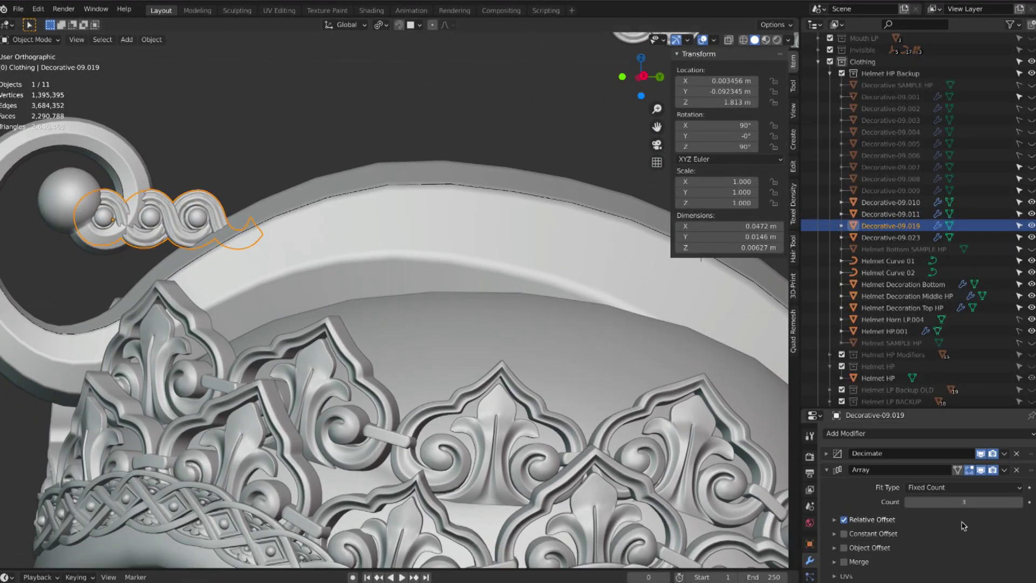
{"action": "left_click", "coordinate": [835, 521]}
{"action": "left_click", "coordinate": [949, 537]}
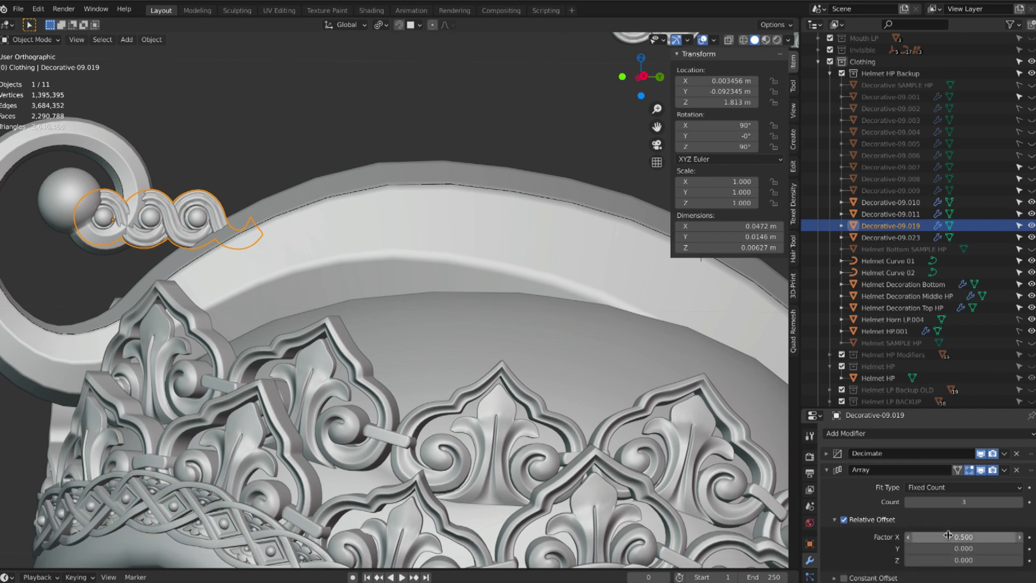
{"action": "type", "text": "0.5"}
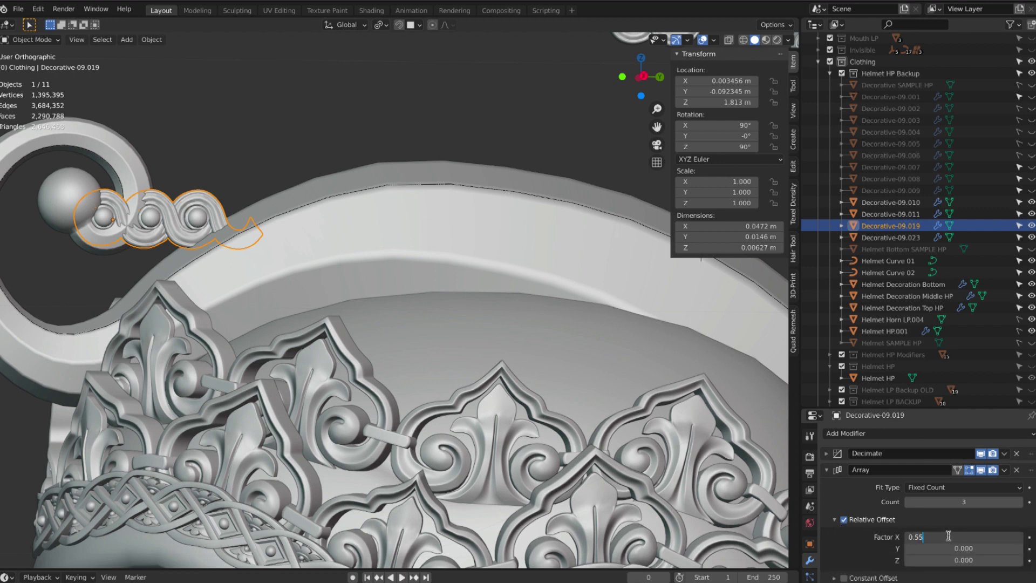
{"action": "type", "text": "5"}
{"action": "key", "text": "Return"}
Step: Set the array's relative offset Factor X to 0.45 so the scrolls interlock
{"action": "left_click", "coordinate": [948, 537]}
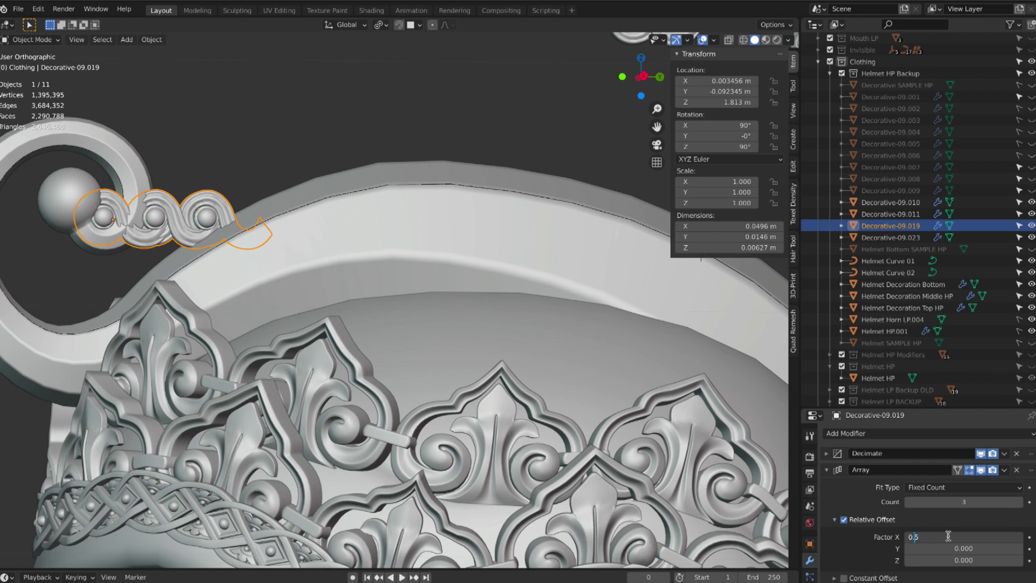
{"action": "key", "text": "Return"}
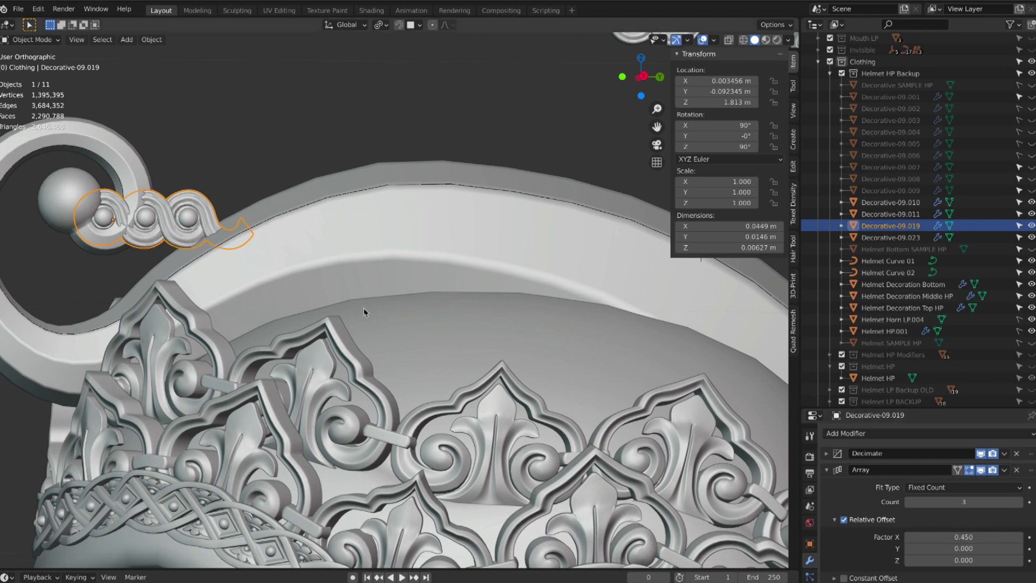
{"action": "middle_click_drag", "start_coordinate": [280, 162], "coordinate": [280, 168]}
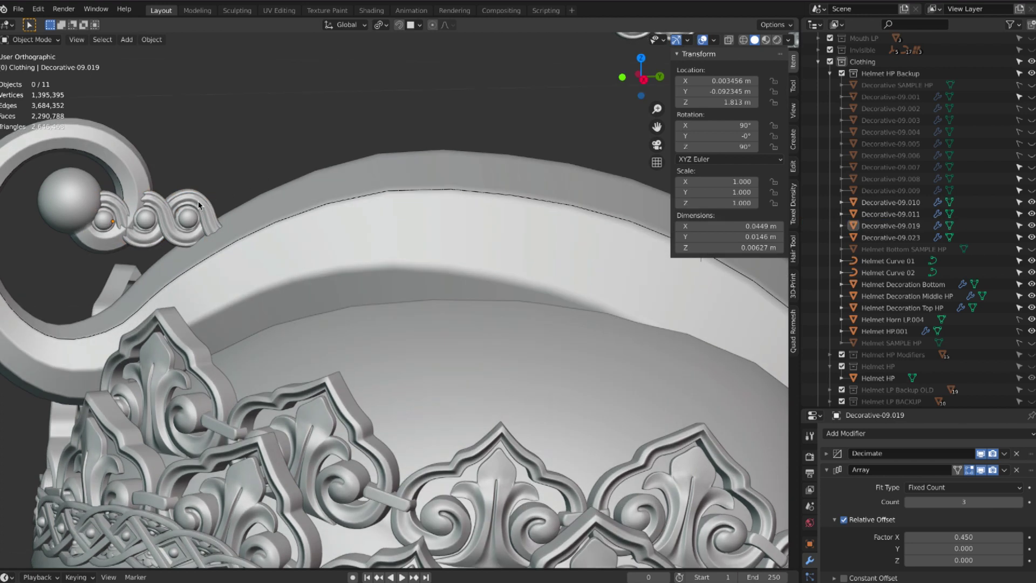
Step: Set the scroll ornament's array count to 12
{"action": "left_click", "coordinate": [1021, 503]}
{"action": "left_click", "coordinate": [1020, 503]}
{"action": "left_click", "coordinate": [1020, 503]}
{"action": "left_click", "coordinate": [1020, 503]}
{"action": "left_click", "coordinate": [1020, 502]}
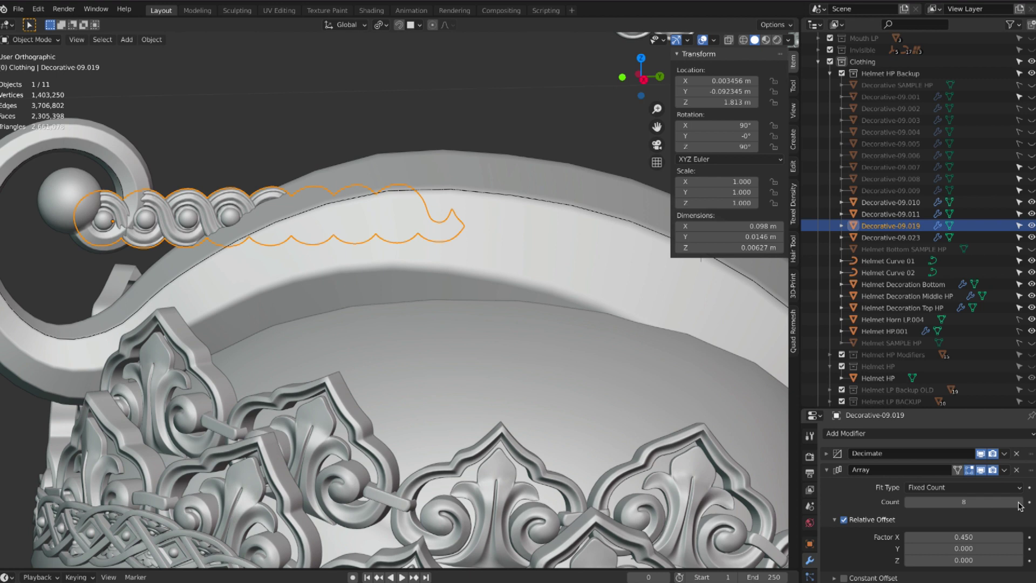
{"action": "left_click", "coordinate": [1020, 503]}
{"action": "left_click", "coordinate": [1020, 503]}
{"action": "left_click", "coordinate": [1021, 503]}
{"action": "left_click", "coordinate": [1020, 504]}
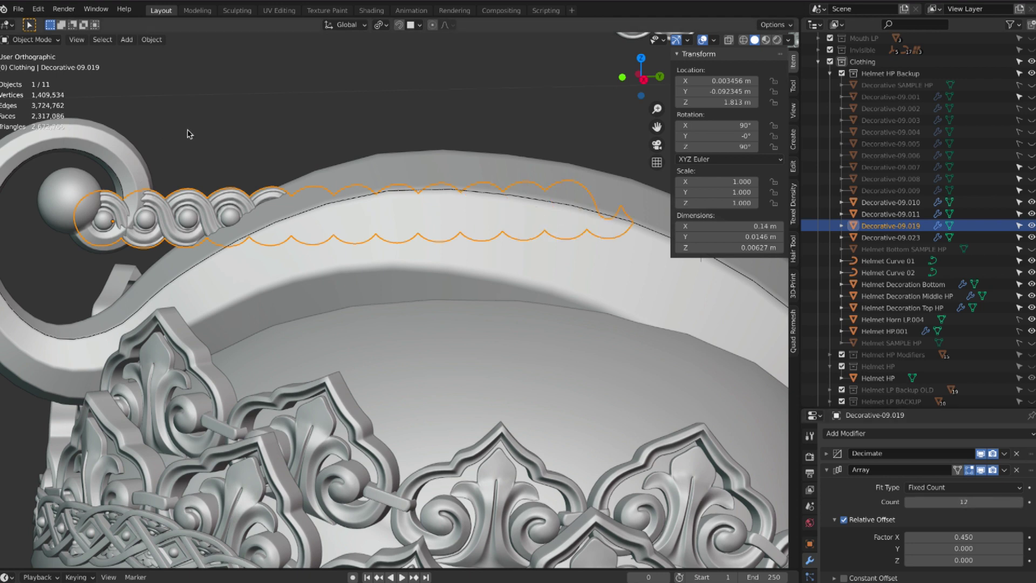
Step: Add a Curve modifier to the arrayed scroll ornament Decorative-09.019
{"action": "middle_click_drag", "start_coordinate": [189, 134], "coordinate": [78, 124]}
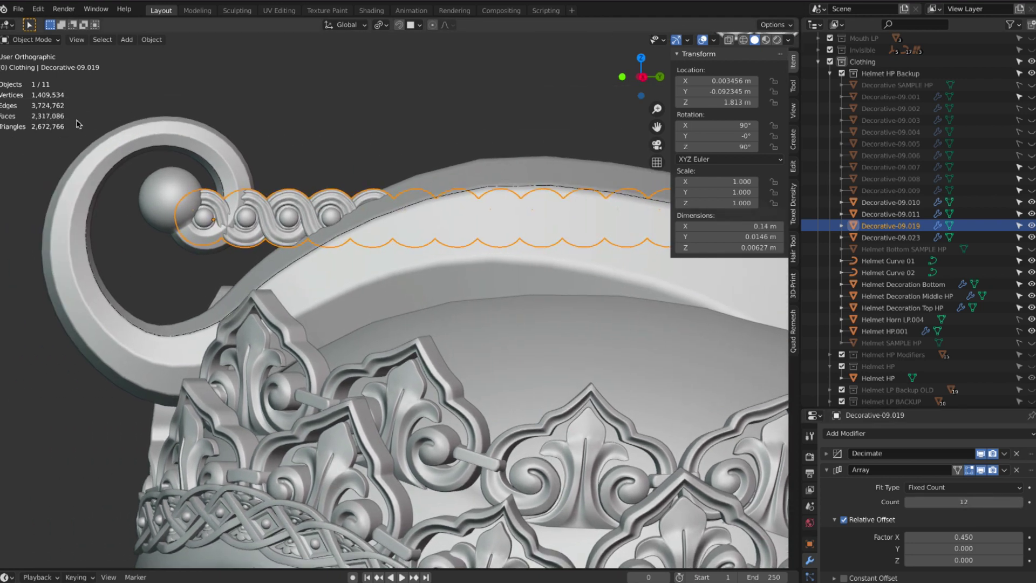
{"action": "middle_click_drag", "start_coordinate": [331, 164], "coordinate": [349, 235]}
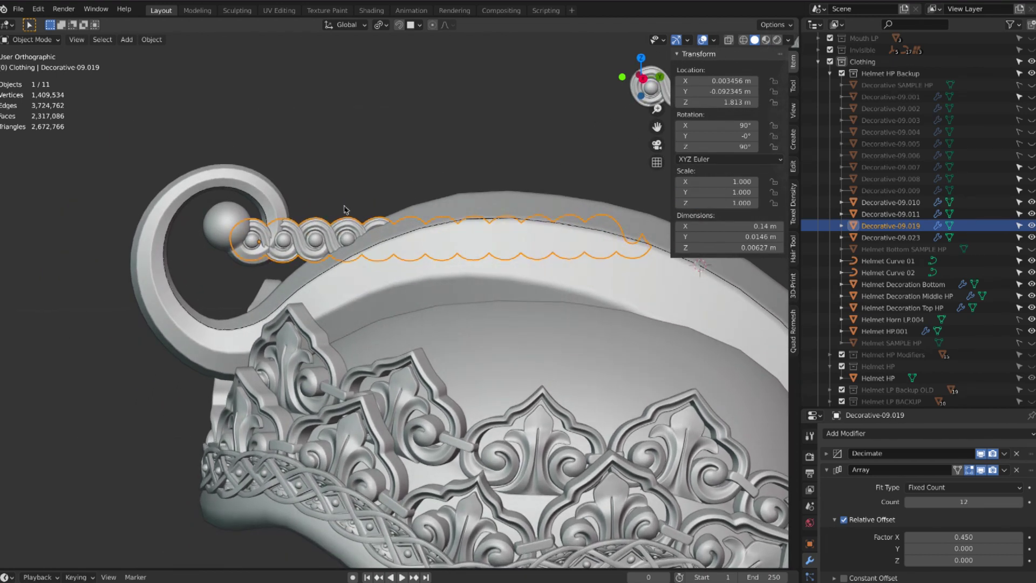
{"action": "left_click", "coordinate": [357, 181]}
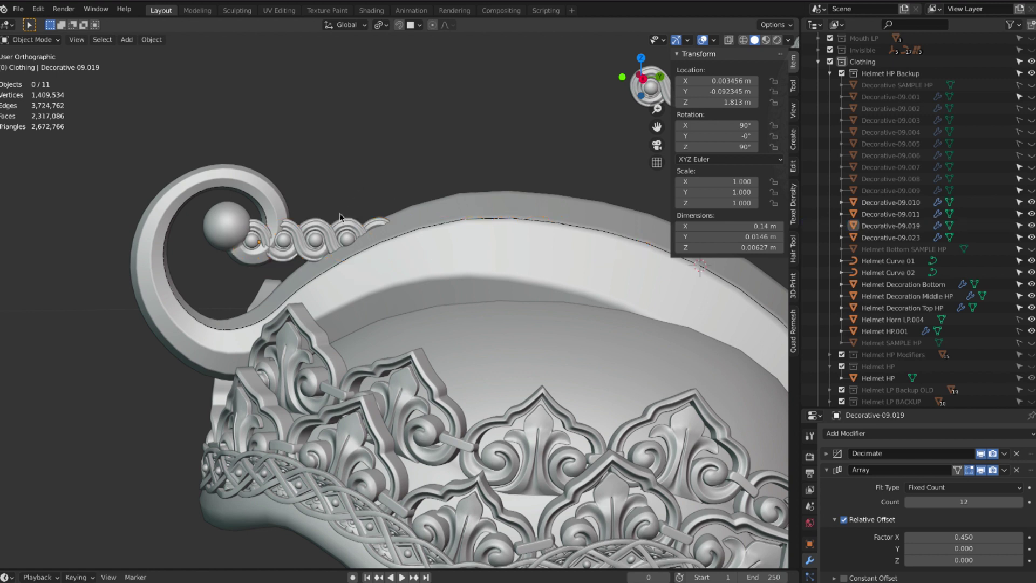
{"action": "left_click", "coordinate": [907, 437]}
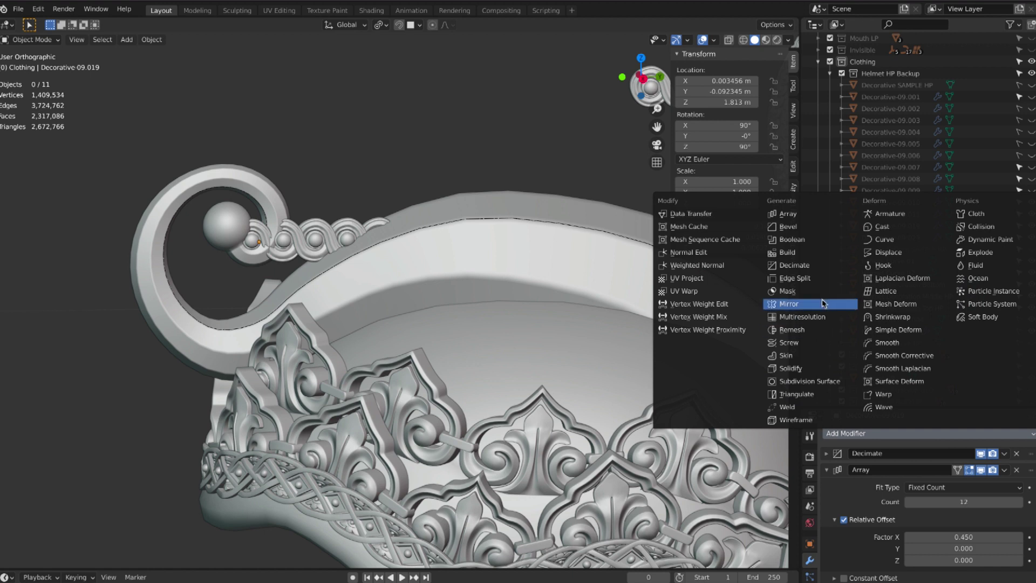
{"action": "left_click", "coordinate": [886, 240]}
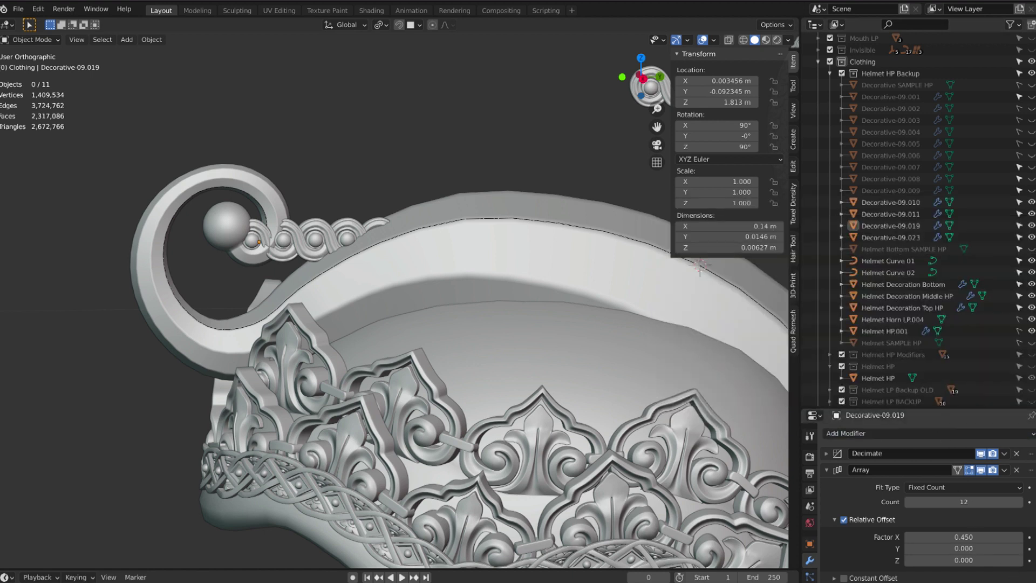
Step: Assign Helmet Curve 01 as the curve object of the scroll ornament's Curve modifier
{"action": "scroll", "coordinate": [928, 502], "scroll_direction": "down", "scroll_amount": 4}
{"action": "left_click", "coordinate": [1018, 575]}
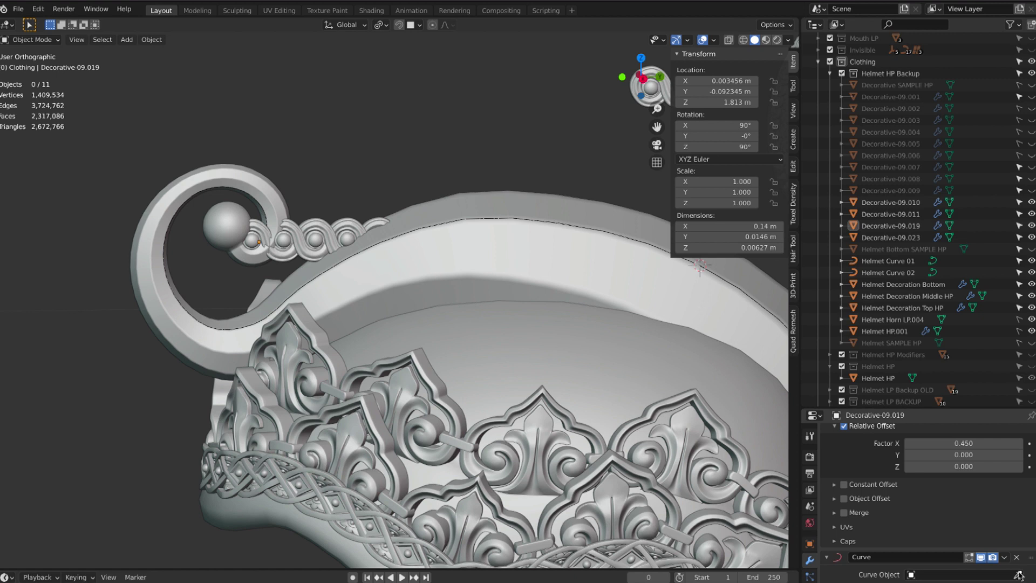
{"action": "left_click", "coordinate": [900, 261]}
{"action": "middle_click_drag", "start_coordinate": [363, 173], "coordinate": [366, 171]}
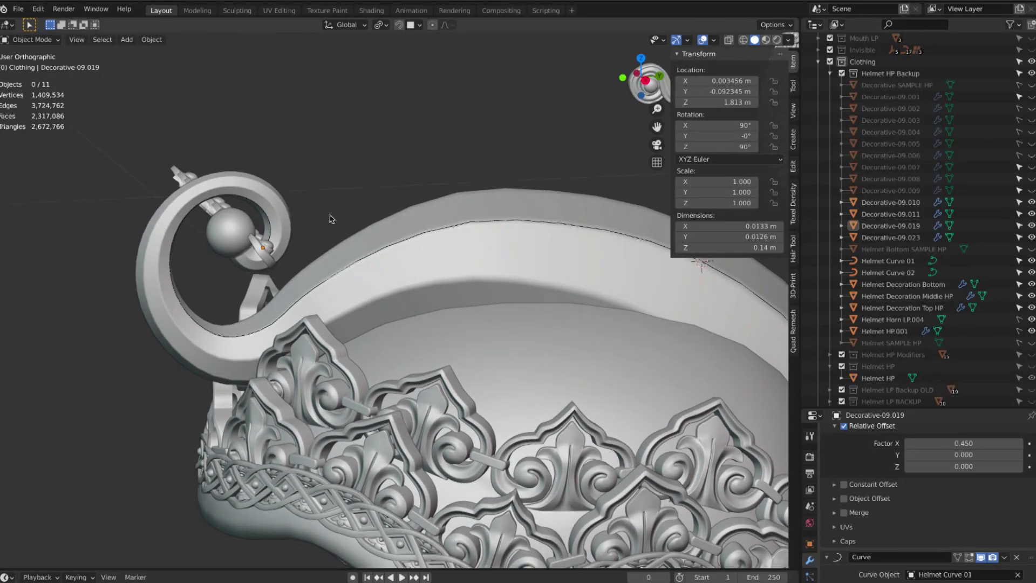
Step: Set the scroll ornament's X, Y and Z rotation to 0° and deselect it
{"action": "left_click", "coordinate": [268, 259]}
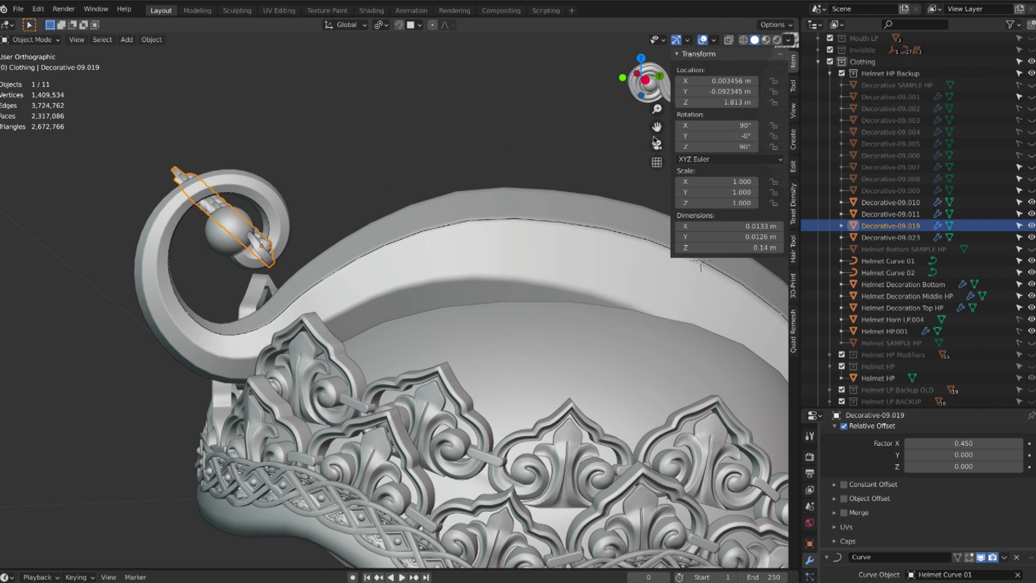
{"action": "left_click", "coordinate": [736, 126]}
{"action": "type", "text": "90d"}
{"action": "key", "text": "BackSpace"}
{"action": "key", "text": "BackSpace"}
{"action": "key", "text": "BackSpace"}
{"action": "type", "text": "0"}
{"action": "key", "text": "Tab"}
{"action": "type", "text": "0"}
{"action": "key", "text": "Tab"}
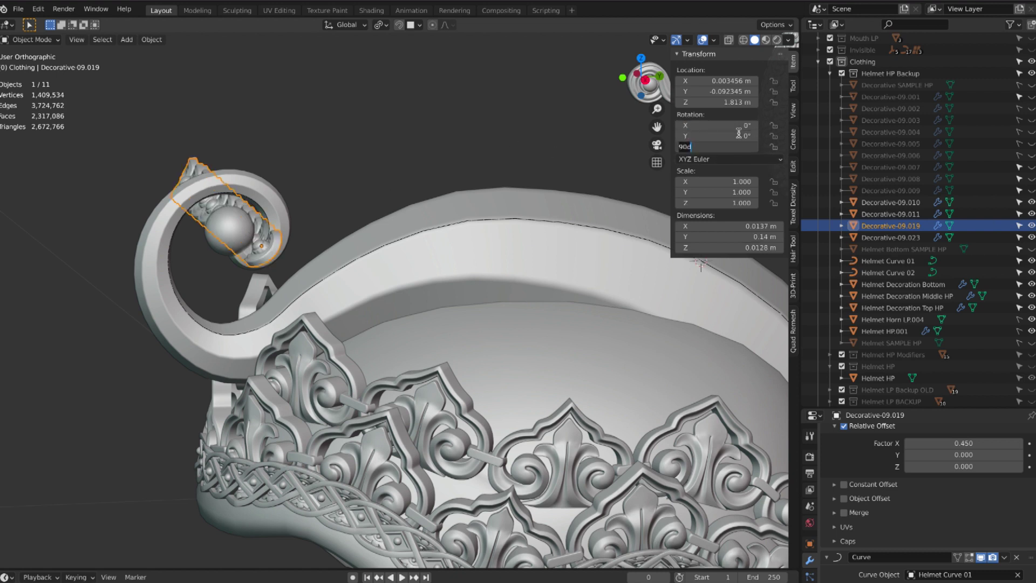
{"action": "type", "text": "0"}
{"action": "key", "text": "Tab"}
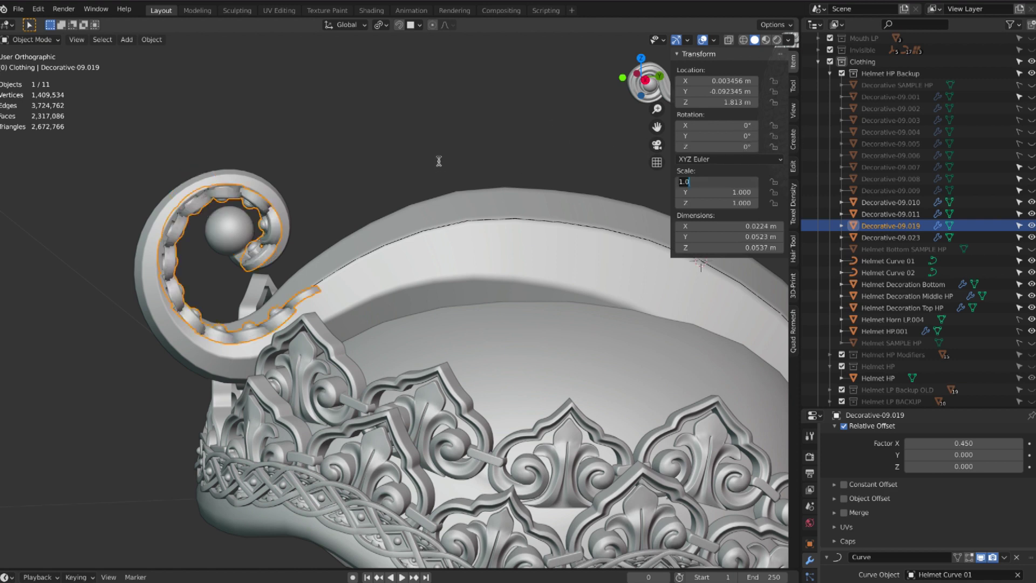
{"action": "key", "text": "Return"}
{"action": "left_click", "coordinate": [464, 221]}
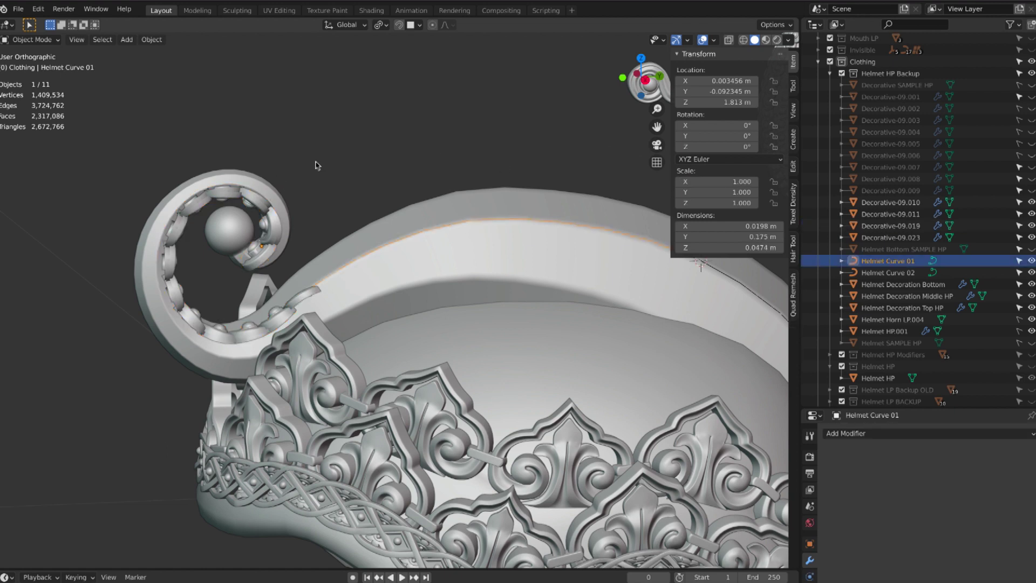
{"action": "left_click", "coordinate": [297, 277]}
Step: Raise the scroll ornament's array count to 25 so the scrolls run along the whole curve
{"action": "middle_click_drag", "start_coordinate": [297, 277], "coordinate": [279, 377]}
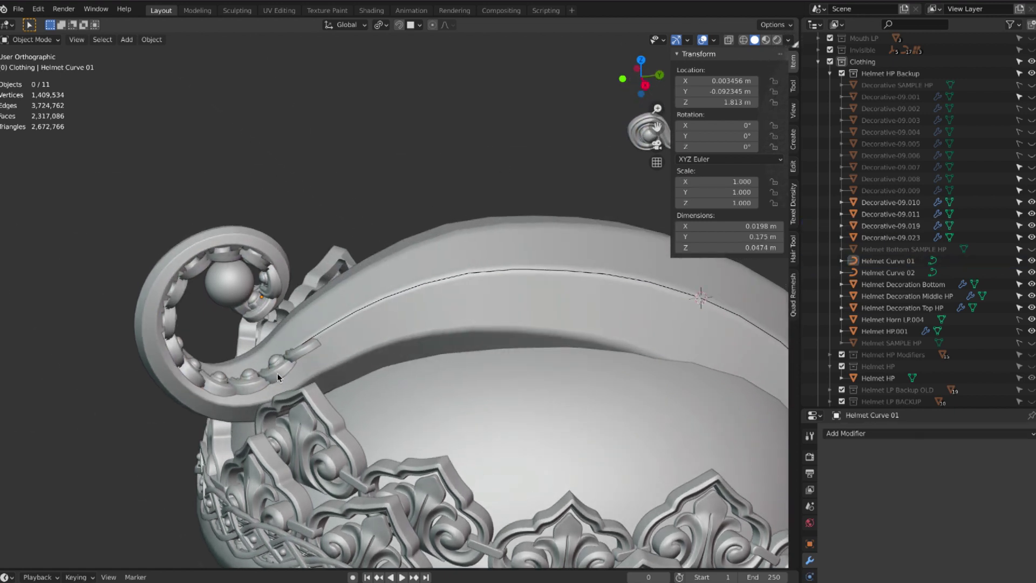
{"action": "left_click", "coordinate": [278, 377]}
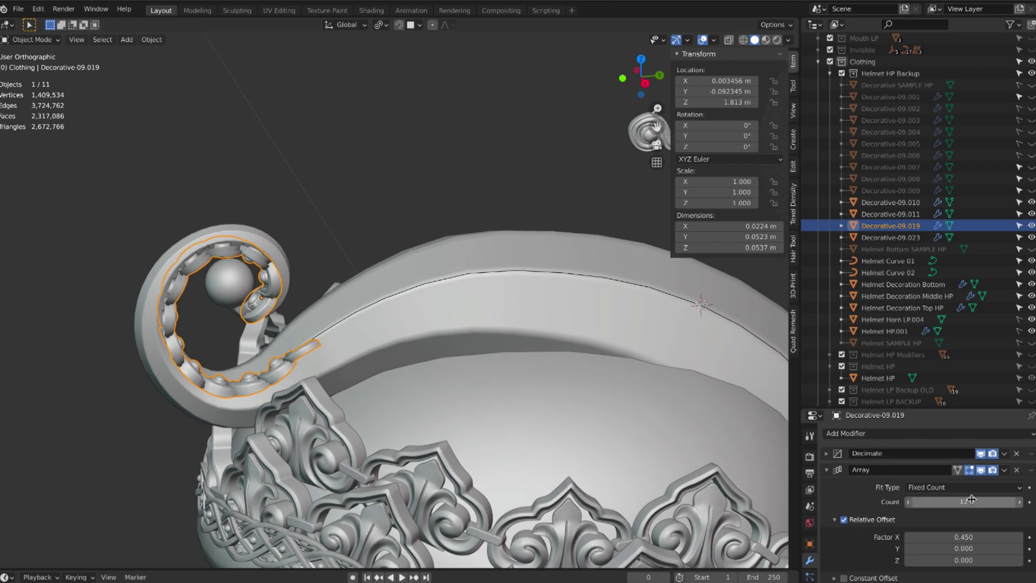
{"action": "left_click", "coordinate": [1020, 502]}
{"action": "left_click", "coordinate": [1020, 502]}
{"action": "left_click", "coordinate": [1021, 502]}
{"action": "left_click", "coordinate": [1020, 502]}
{"action": "left_click", "coordinate": [1020, 502]}
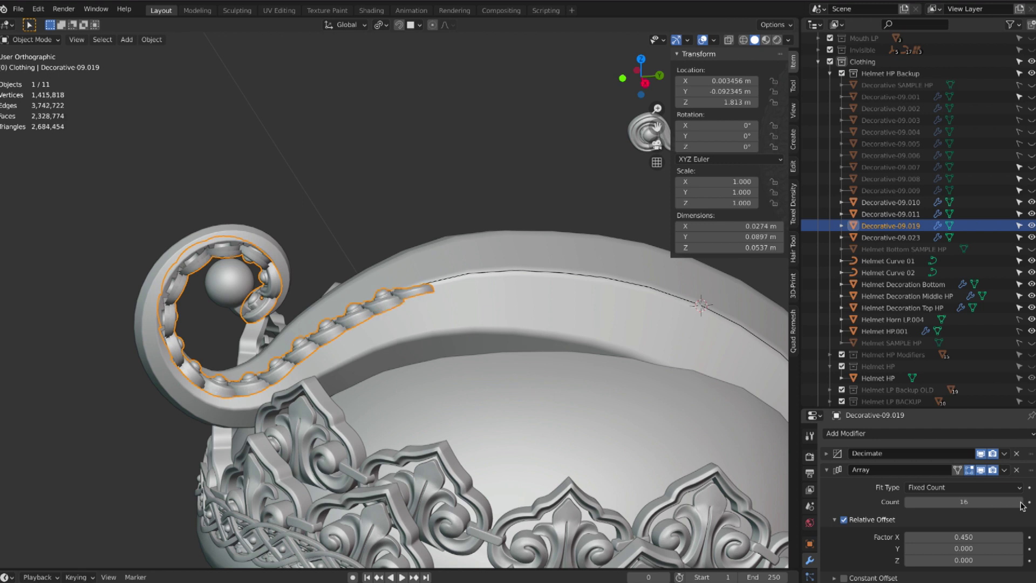
{"action": "left_click", "coordinate": [1021, 503]}
{"action": "left_click", "coordinate": [1021, 502]}
{"action": "left_click", "coordinate": [1020, 502]}
{"action": "left_click", "coordinate": [1021, 502]}
{"action": "left_click", "coordinate": [1021, 502]}
{"action": "left_click", "coordinate": [1021, 502]}
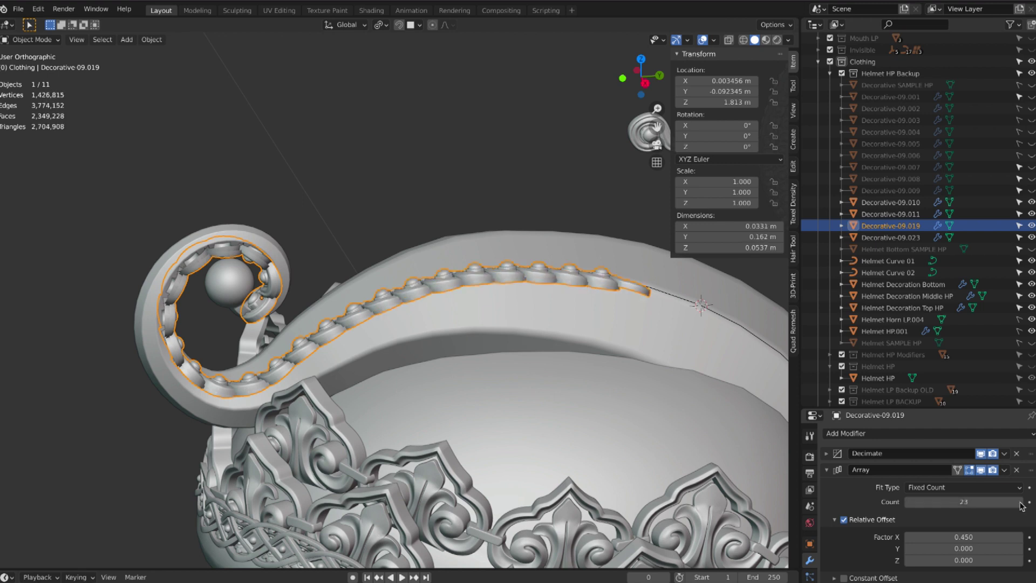
{"action": "left_click", "coordinate": [1020, 502]}
{"action": "left_click", "coordinate": [1021, 502]}
{"action": "middle_click_drag", "start_coordinate": [699, 305], "coordinate": [659, 306], "text": "shift"}
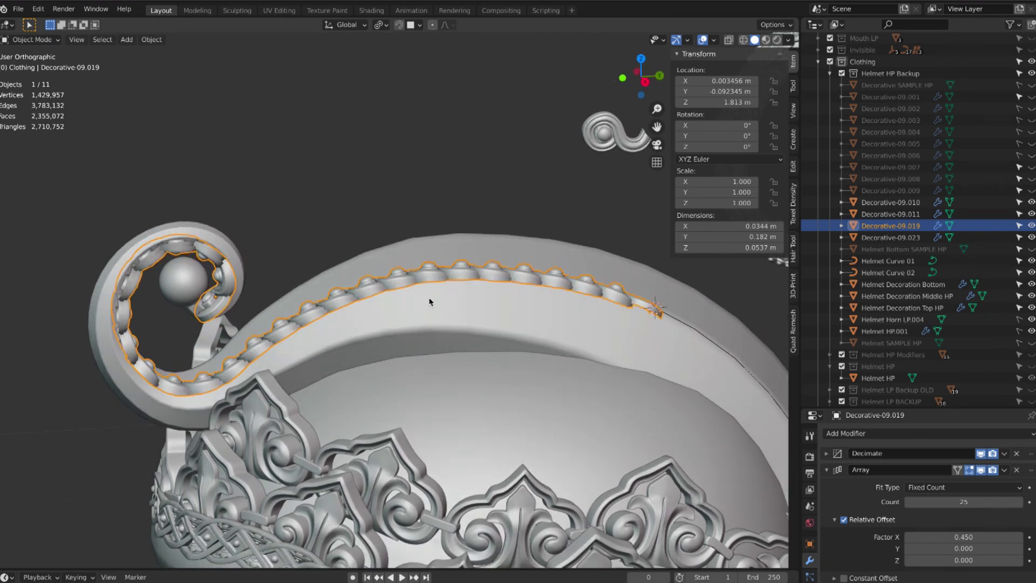
Step: Tilt all control points of Helmet Curve 01 to a mean tilt of about 56.1° and return to Object Mode
{"action": "middle_click_drag", "start_coordinate": [435, 297], "coordinate": [427, 302]}
{"action": "middle_click_drag", "start_coordinate": [511, 298], "coordinate": [524, 298]}
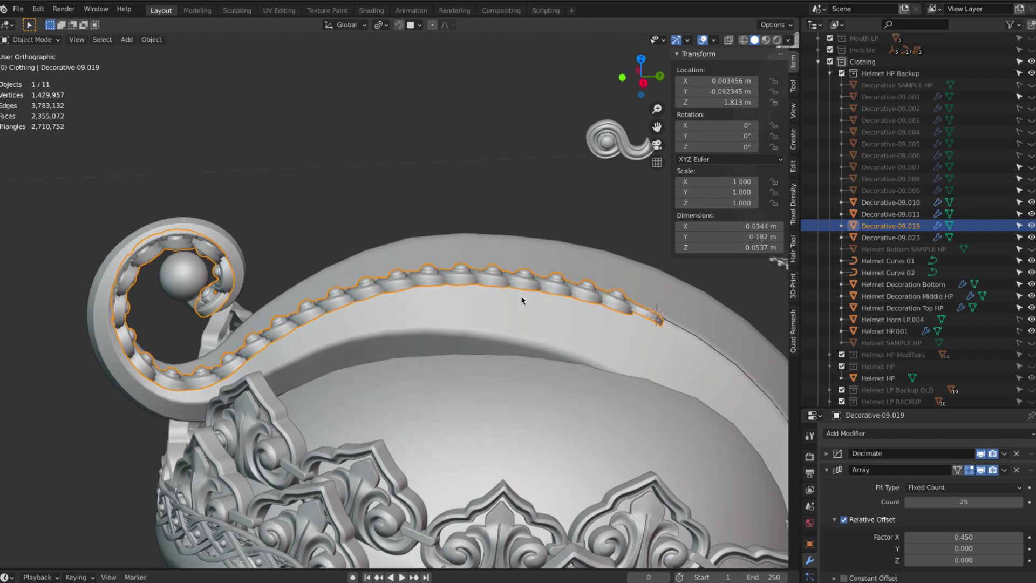
{"action": "left_click", "coordinate": [890, 261]}
{"action": "key", "text": "Tab"}
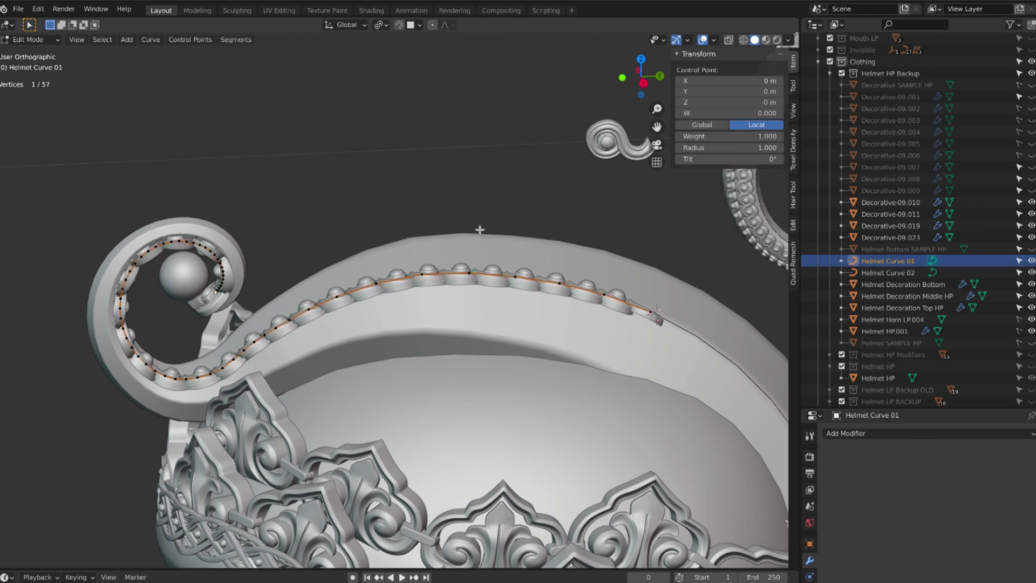
{"action": "key", "text": "a"}
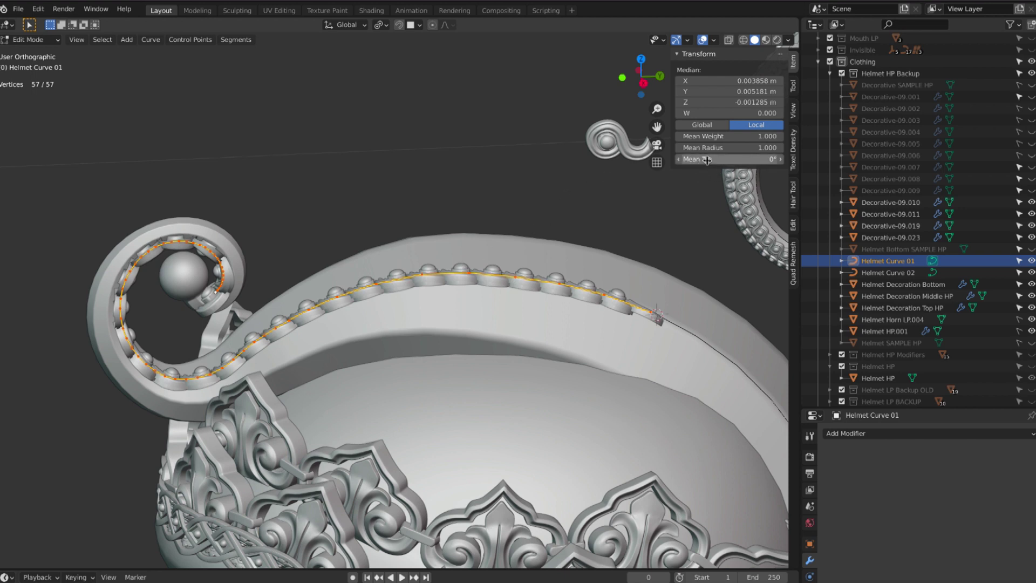
{"action": "left_click_drag", "start_coordinate": [742, 160], "coordinate": [764, 160]}
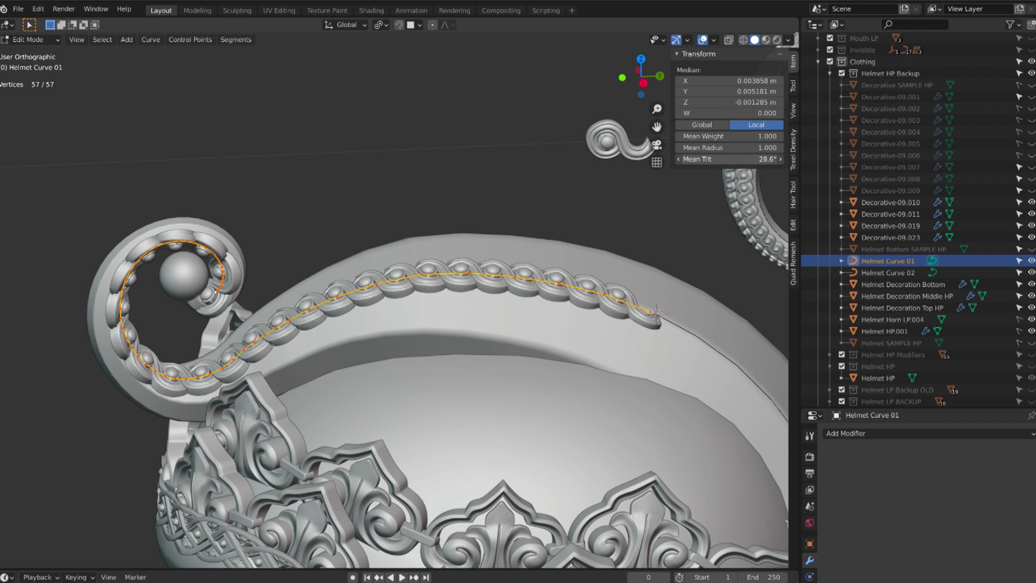
{"action": "left_click_drag", "start_coordinate": [729, 159], "coordinate": [737, 159]}
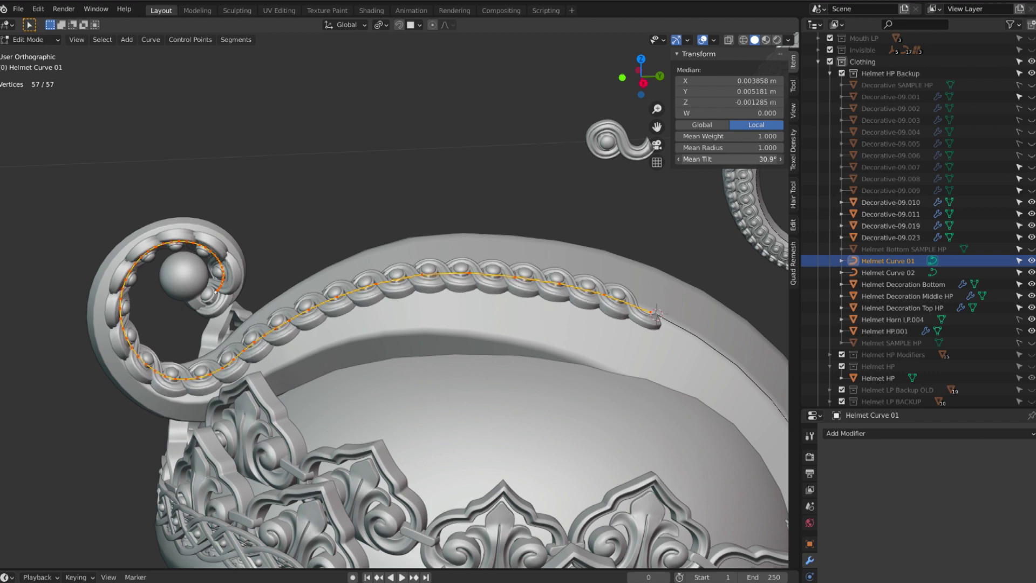
{"action": "middle_click_drag", "start_coordinate": [432, 238], "coordinate": [432, 238]}
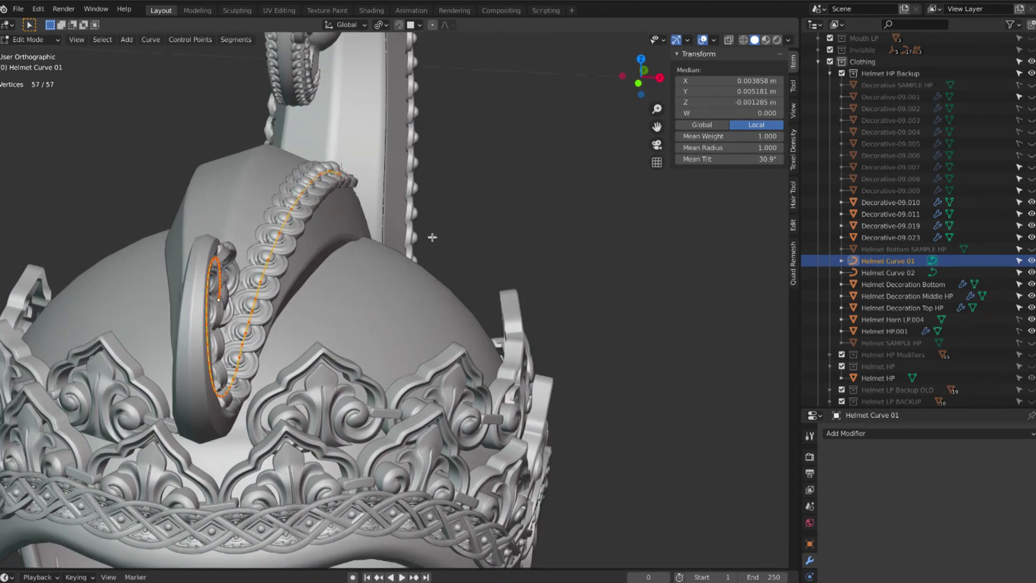
{"action": "left_click_drag", "start_coordinate": [747, 160], "coordinate": [836, 160]}
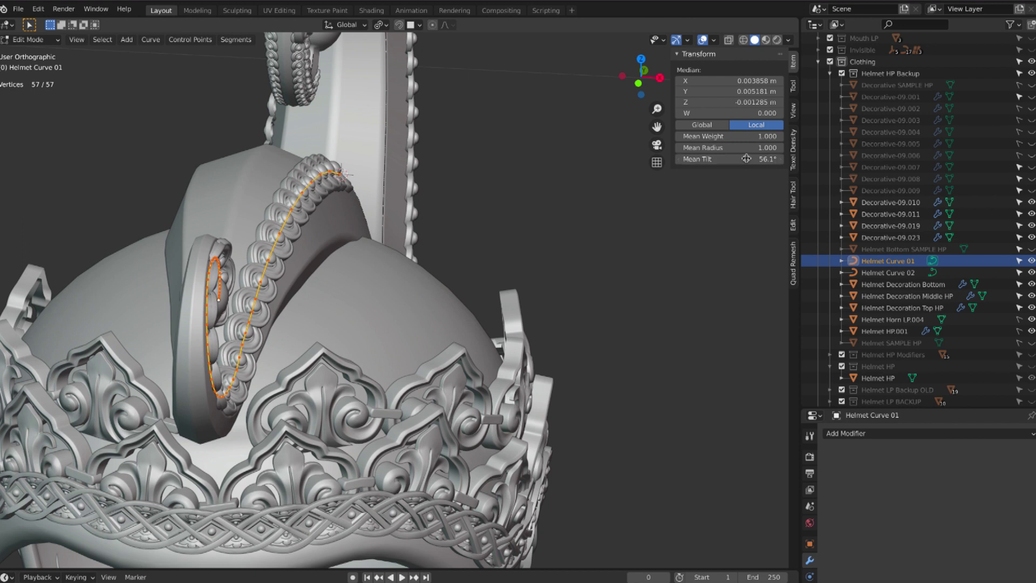
{"action": "middle_click_drag", "start_coordinate": [402, 221], "coordinate": [377, 218]}
{"action": "left_click", "coordinate": [40, 40]}
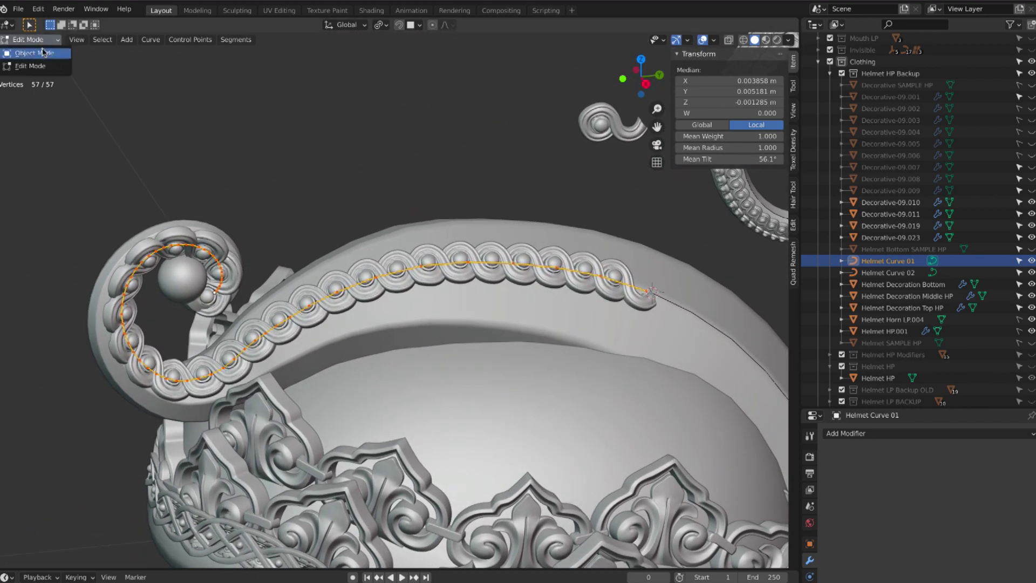
{"action": "left_click", "coordinate": [46, 51]}
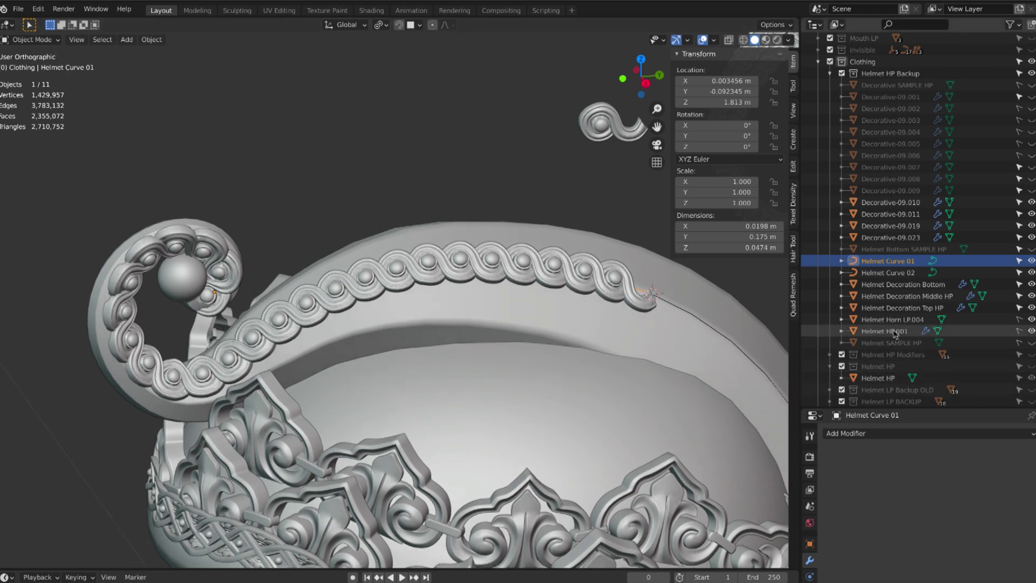
Step: Enable Object Offset in the Array modifier of the scroll ornament on the horn's edge
{"action": "left_click", "coordinate": [477, 266]}
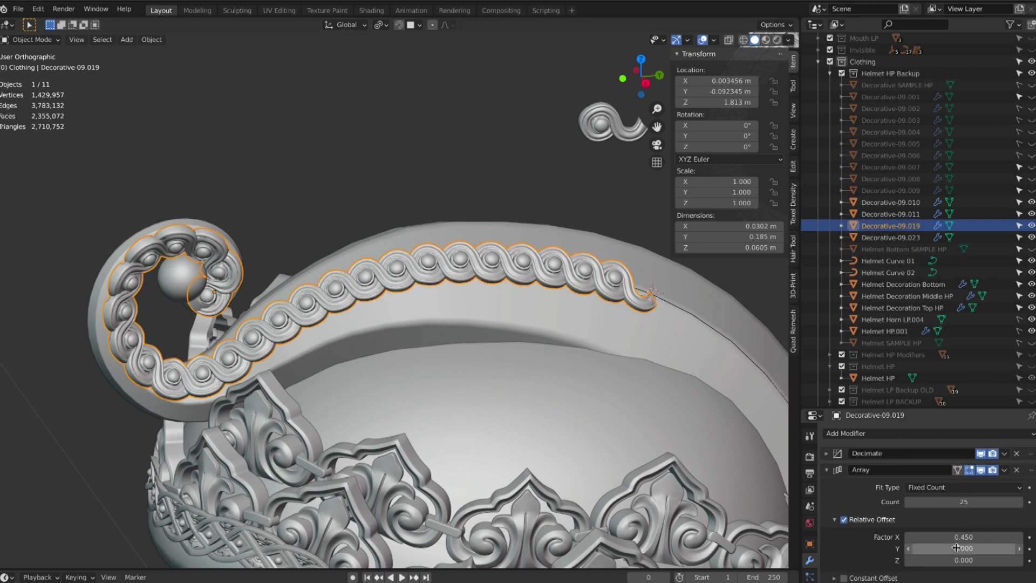
{"action": "scroll", "coordinate": [855, 490], "scroll_direction": "down", "scroll_amount": 1}
{"action": "scroll", "coordinate": [855, 490], "scroll_direction": "down", "scroll_amount": 3}
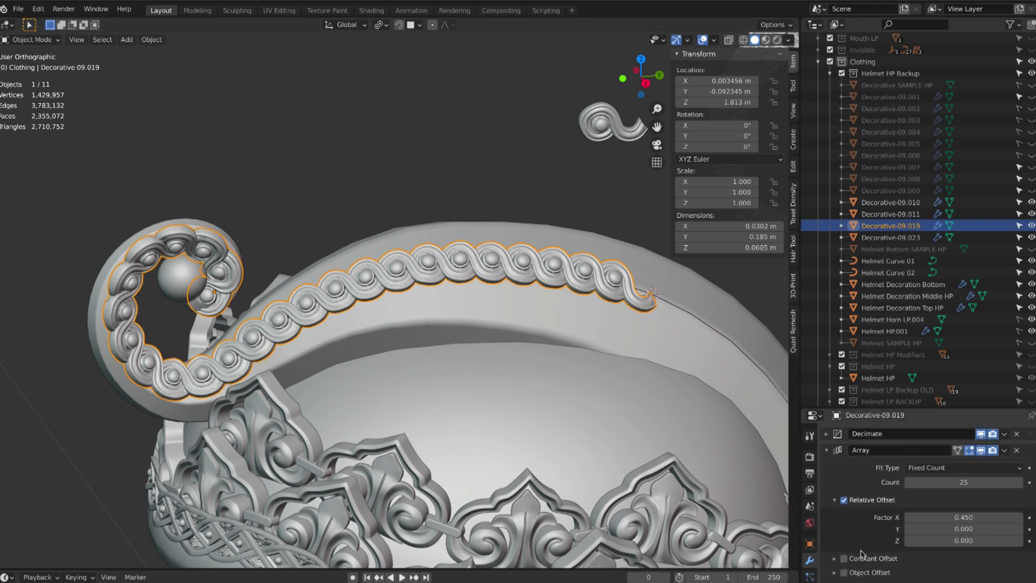
{"action": "left_click", "coordinate": [845, 545]}
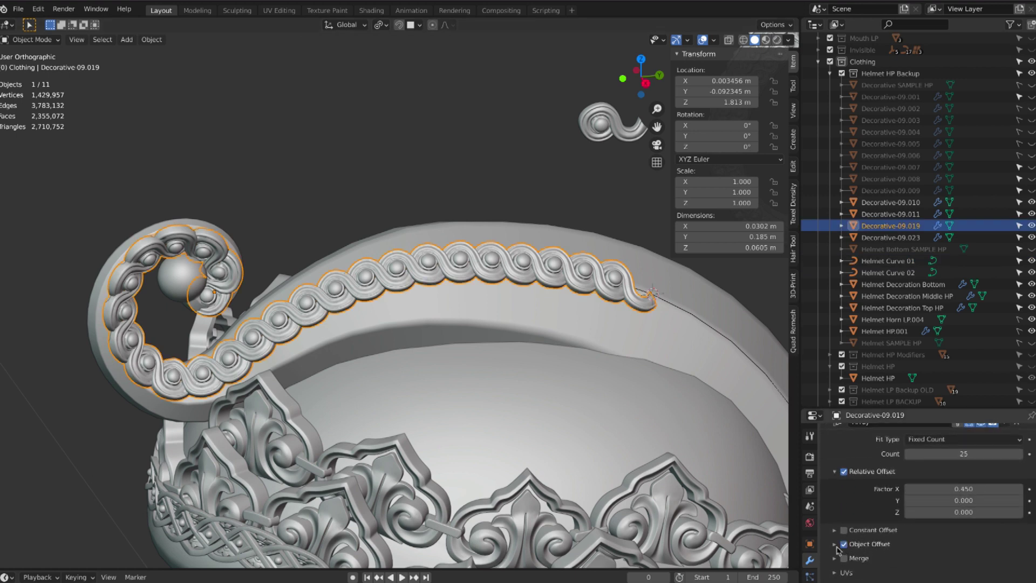
{"action": "left_click", "coordinate": [861, 544]}
{"action": "scroll", "coordinate": [867, 540], "scroll_direction": "down", "scroll_amount": 2}
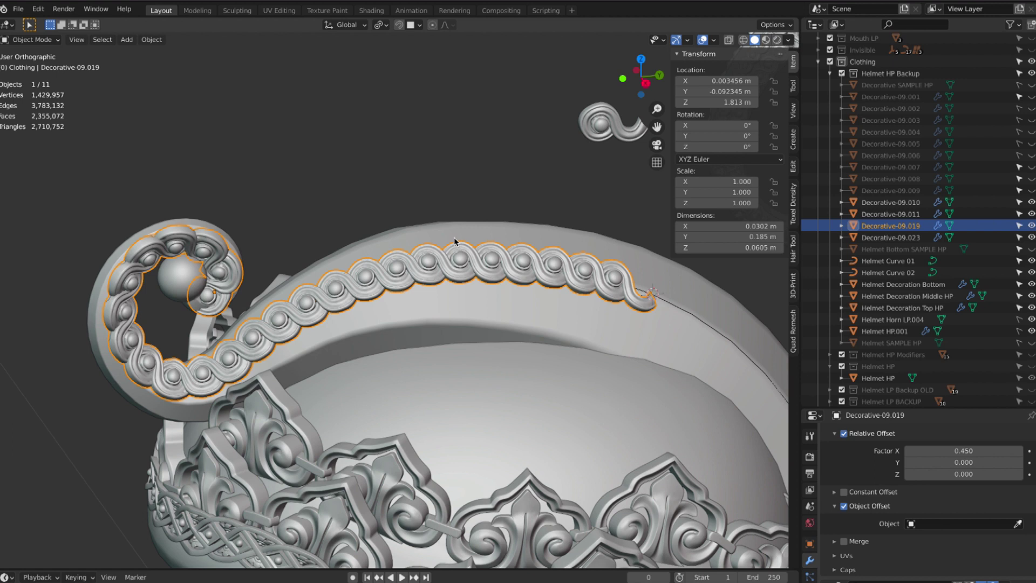
Step: Deselect the scroll ornament and add a Plain Axes empty at the 3D cursor
{"action": "right_click", "coordinate": [375, 177]}
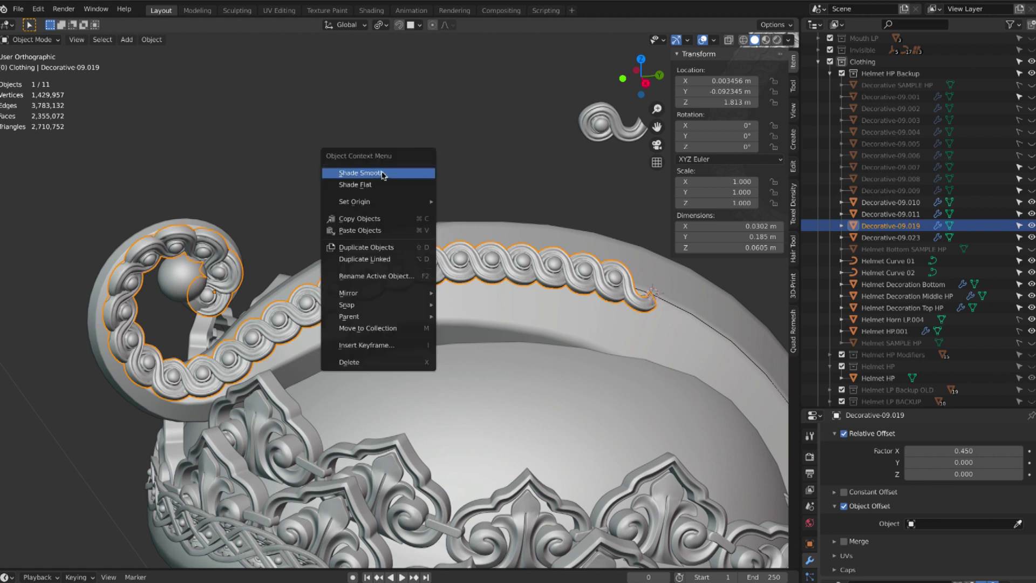
{"action": "left_click", "coordinate": [351, 143]}
{"action": "key", "text": "shift+a"}
{"action": "mouse_move", "coordinate": [370, 152]}
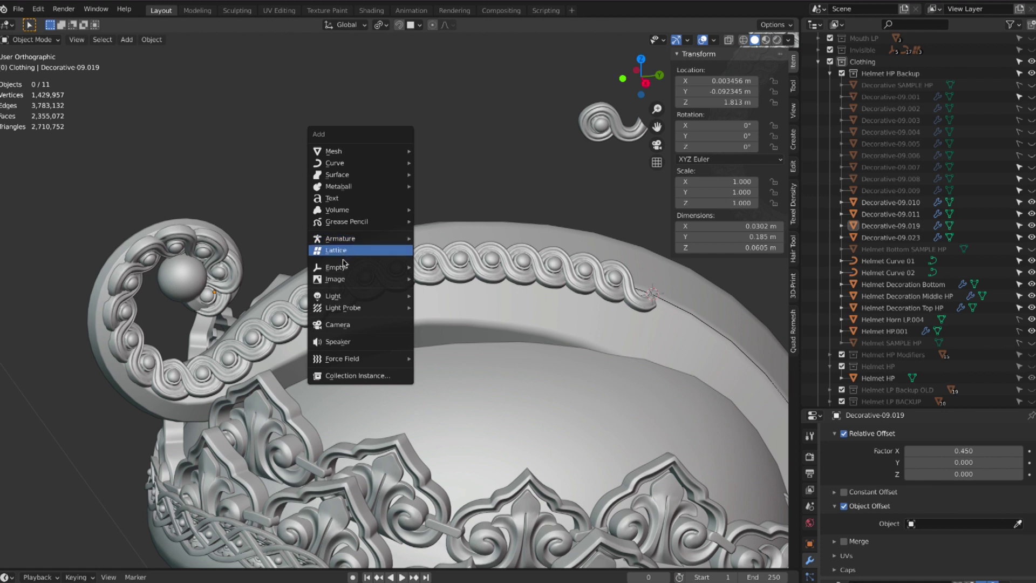
{"action": "mouse_move", "coordinate": [384, 268]}
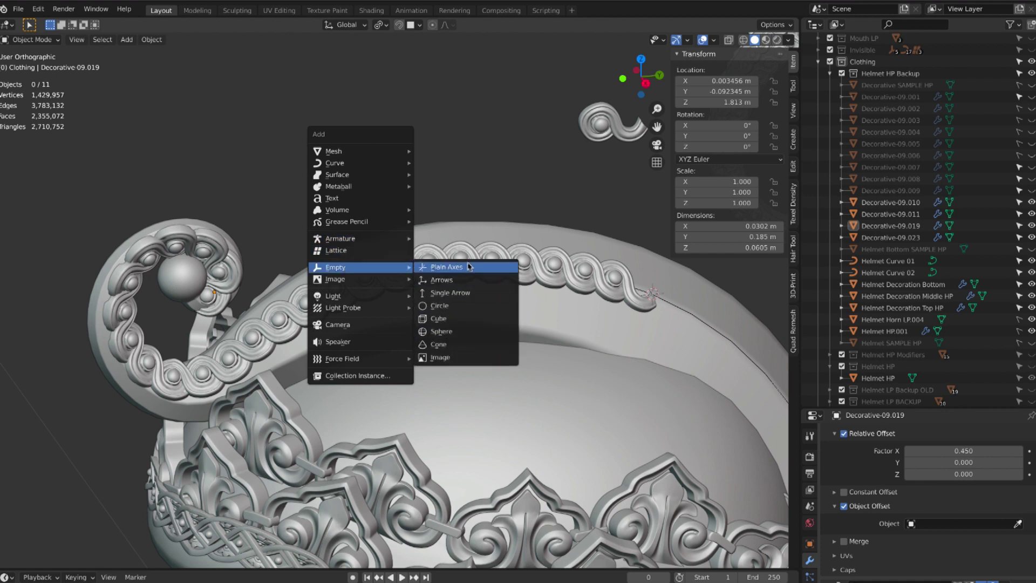
{"action": "left_click", "coordinate": [446, 270]}
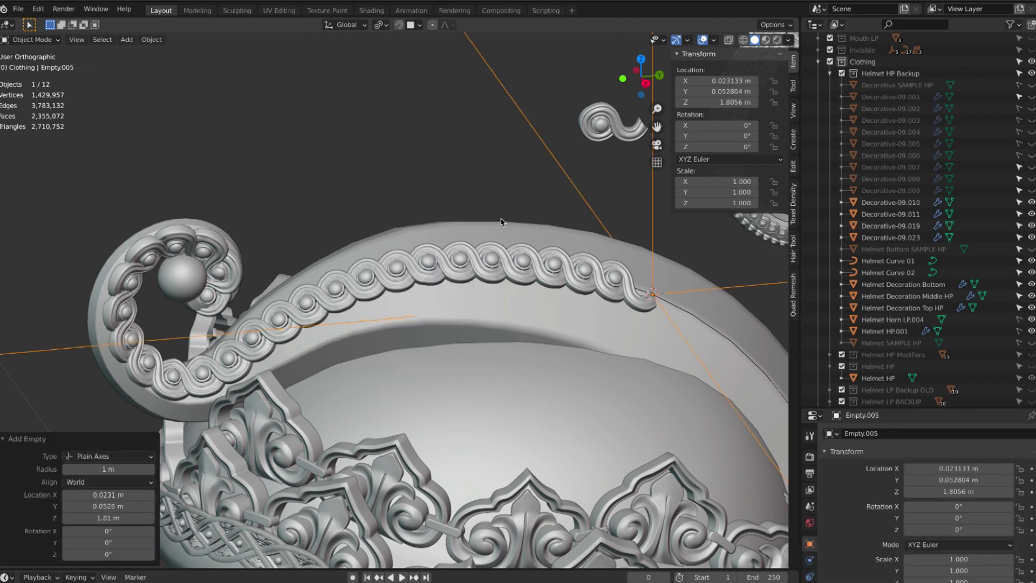
Step: Move the empty above the front of the horn and shrink it to a scale of about 0.022
{"action": "key", "text": "s"}
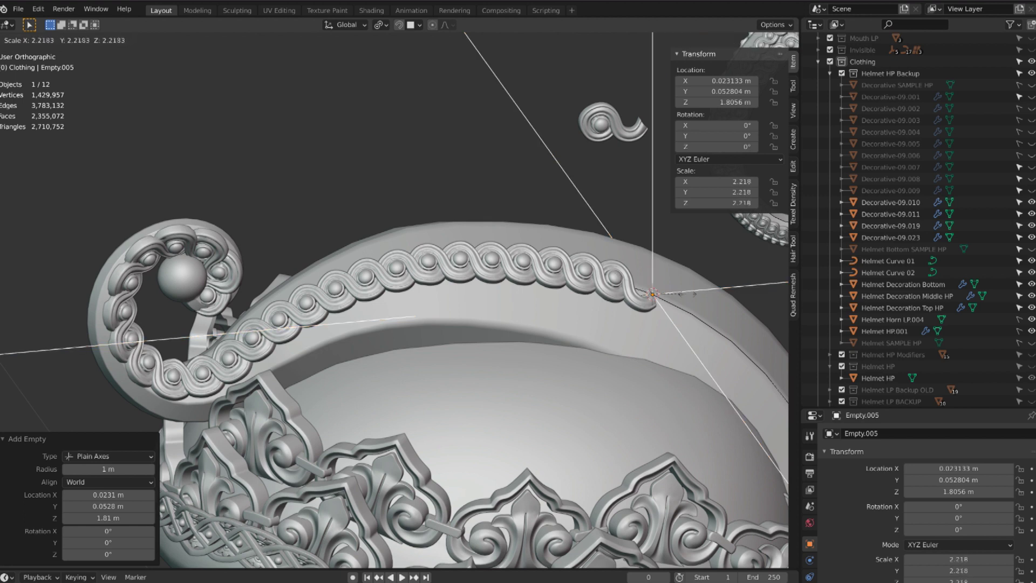
{"action": "left_click", "coordinate": [678, 286]}
{"action": "key", "text": "g"}
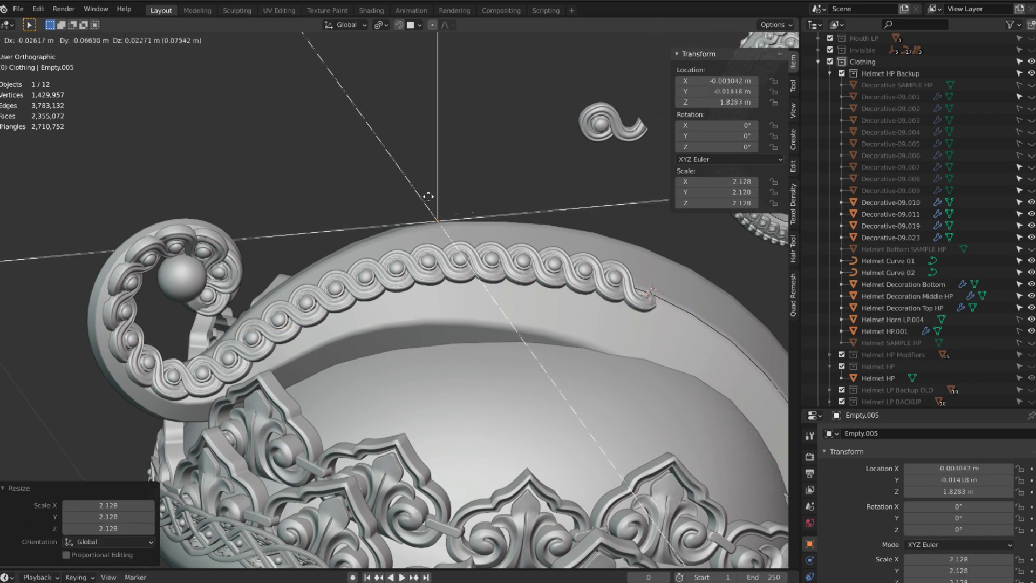
{"action": "left_click", "coordinate": [497, 204]}
{"action": "key", "text": "s"}
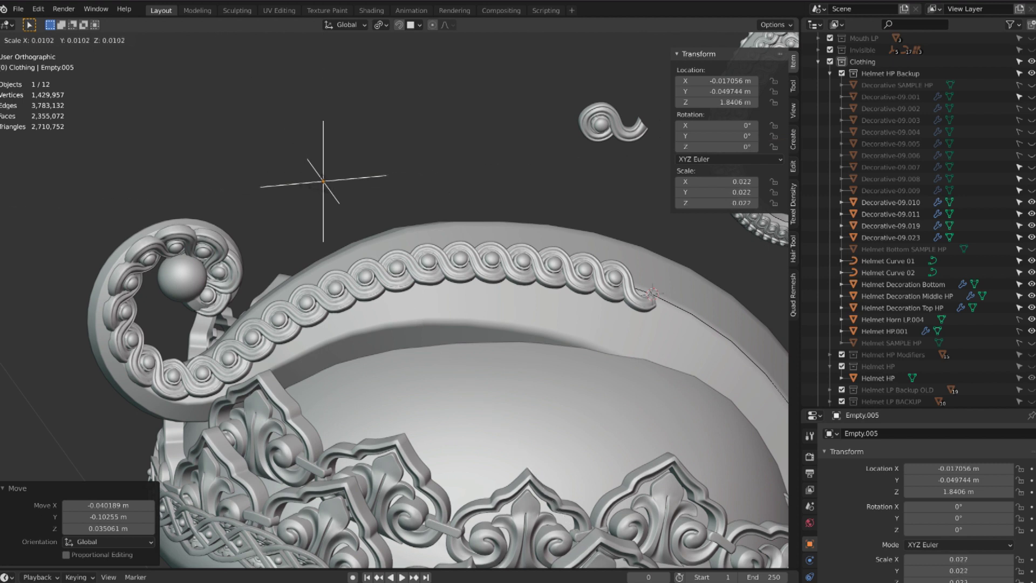
{"action": "left_click", "coordinate": [360, 178]}
Step: Apply all transforms to the empty
{"action": "middle_click_drag", "start_coordinate": [402, 167], "coordinate": [405, 168]}
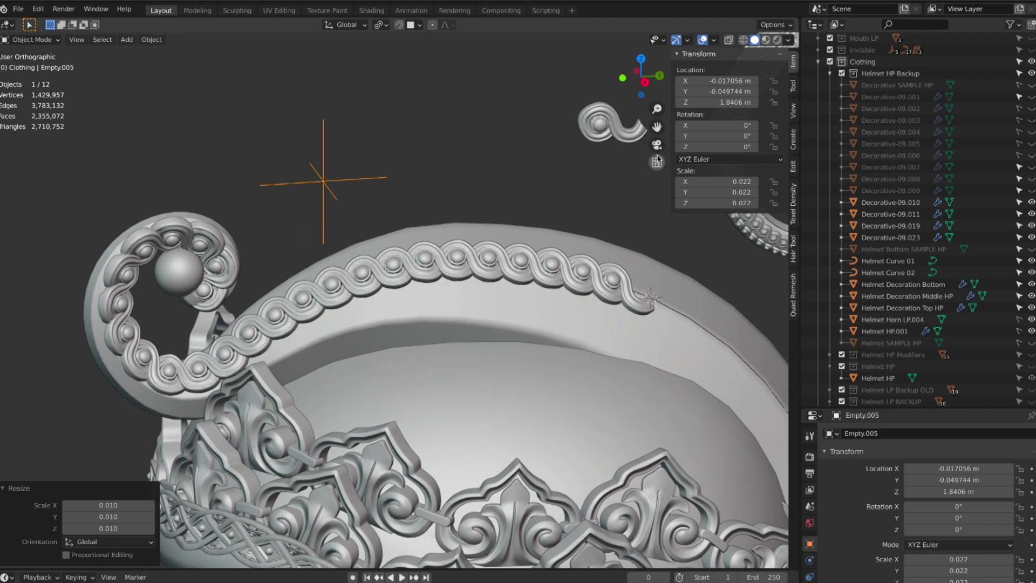
{"action": "key", "text": "ctrl+a"}
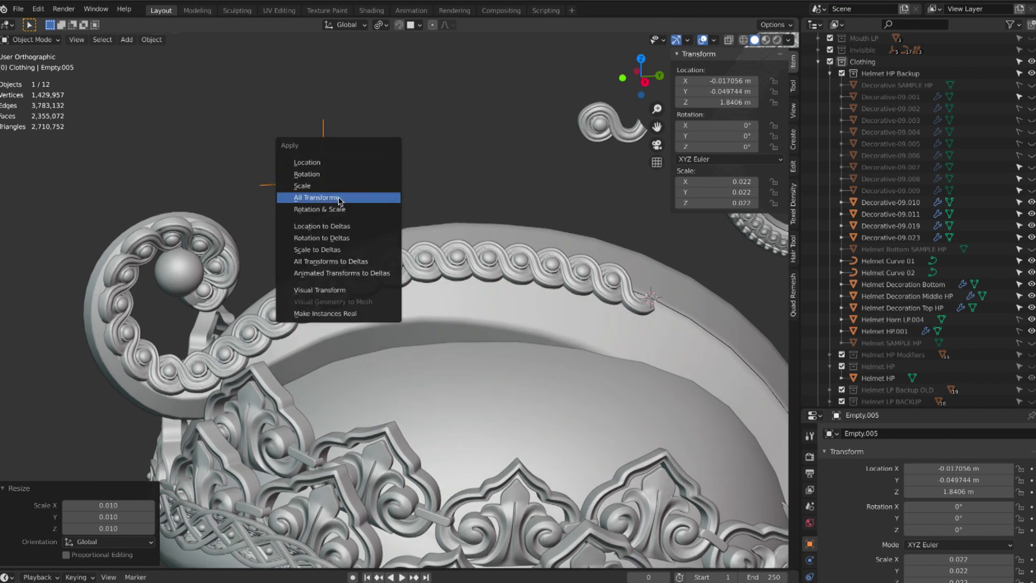
{"action": "left_click", "coordinate": [372, 197]}
{"action": "scroll", "coordinate": [377, 192], "scroll_direction": "down", "scroll_amount": 8}
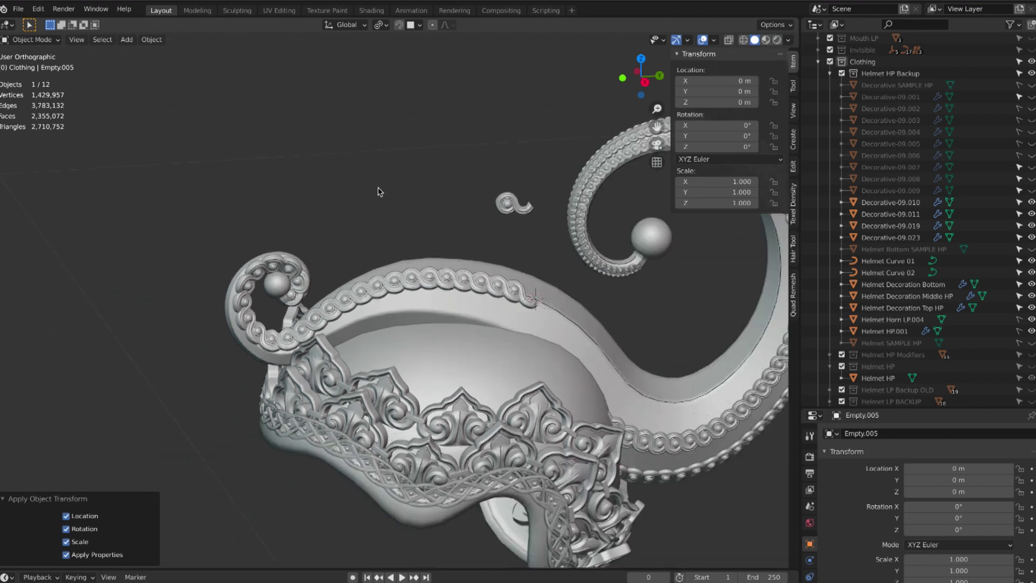
{"action": "scroll", "coordinate": [377, 192], "scroll_direction": "up", "scroll_amount": 8}
{"action": "scroll", "coordinate": [379, 192], "scroll_direction": "down", "scroll_amount": 2}
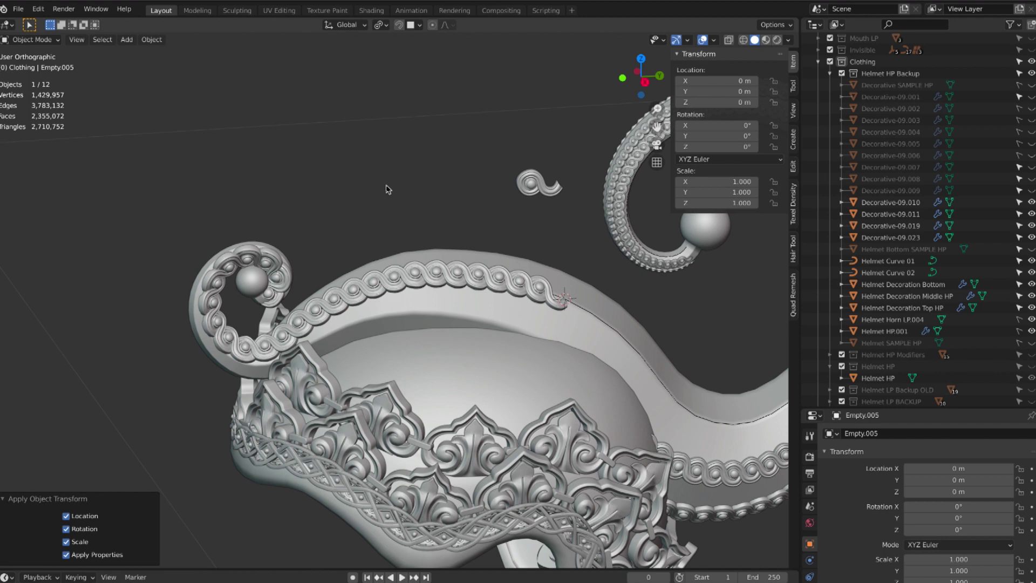
Step: Undo the full transform application on the empty and apply only its scale
{"action": "key", "text": "ctrl+z"}
{"action": "left_click", "coordinate": [381, 223]}
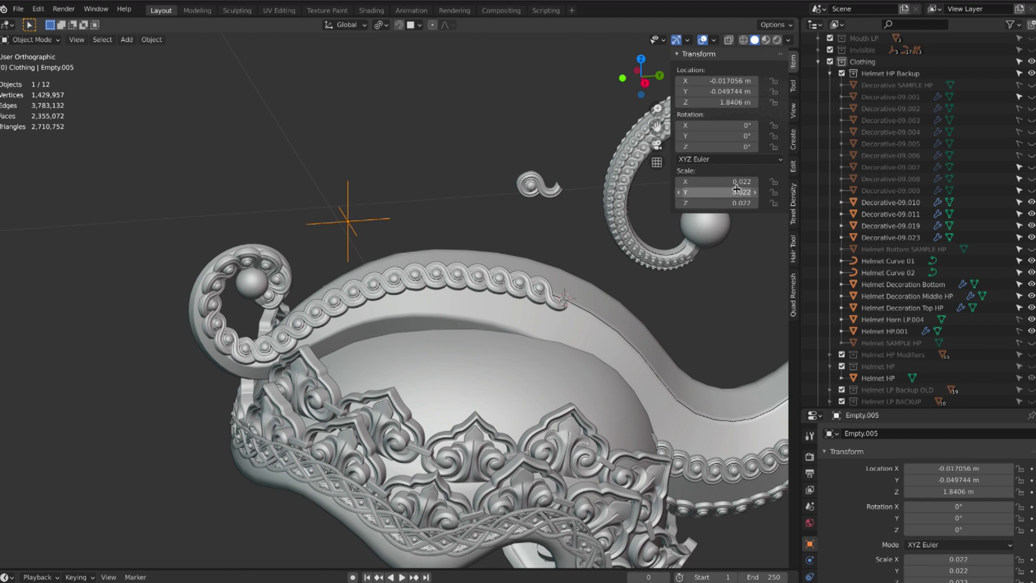
{"action": "key", "text": "ctrl+a"}
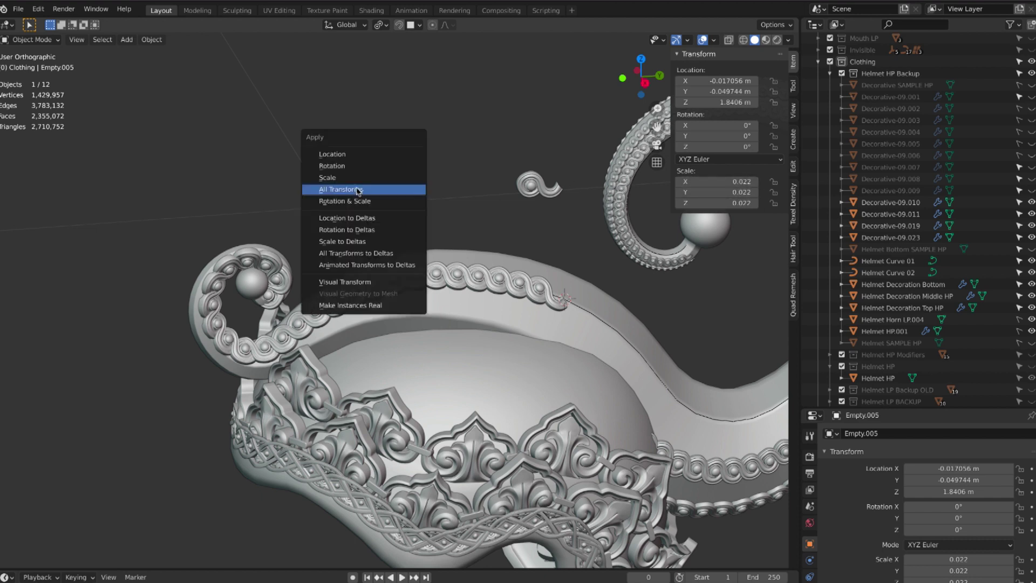
{"action": "left_click", "coordinate": [351, 180]}
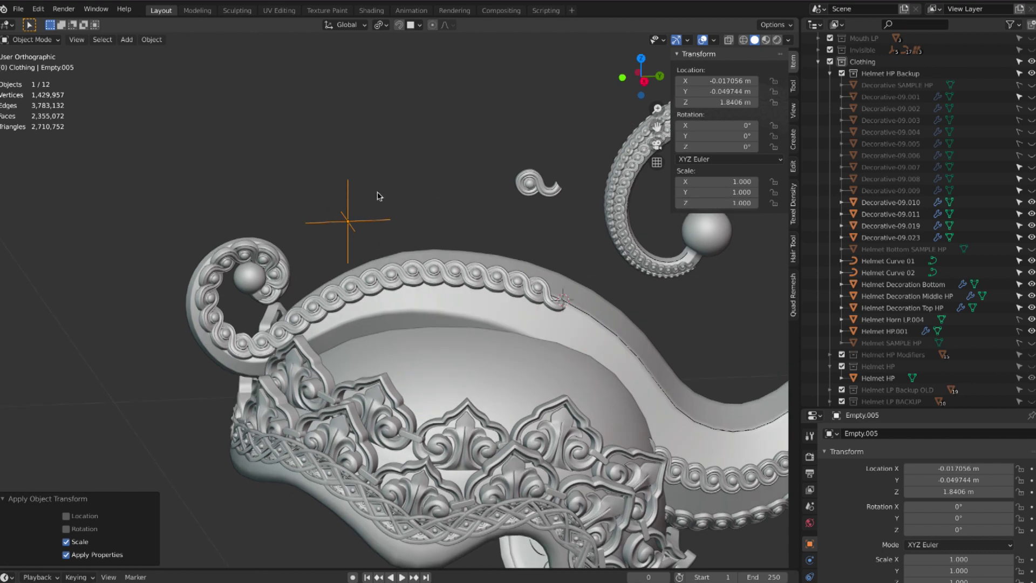
Step: Copy the location of the scroll ornament on the horn's edge to the empty, and deselect both
{"action": "scroll", "coordinate": [380, 195], "scroll_direction": "up", "scroll_amount": 3}
{"action": "middle_click_drag", "start_coordinate": [378, 194], "coordinate": [381, 192]}
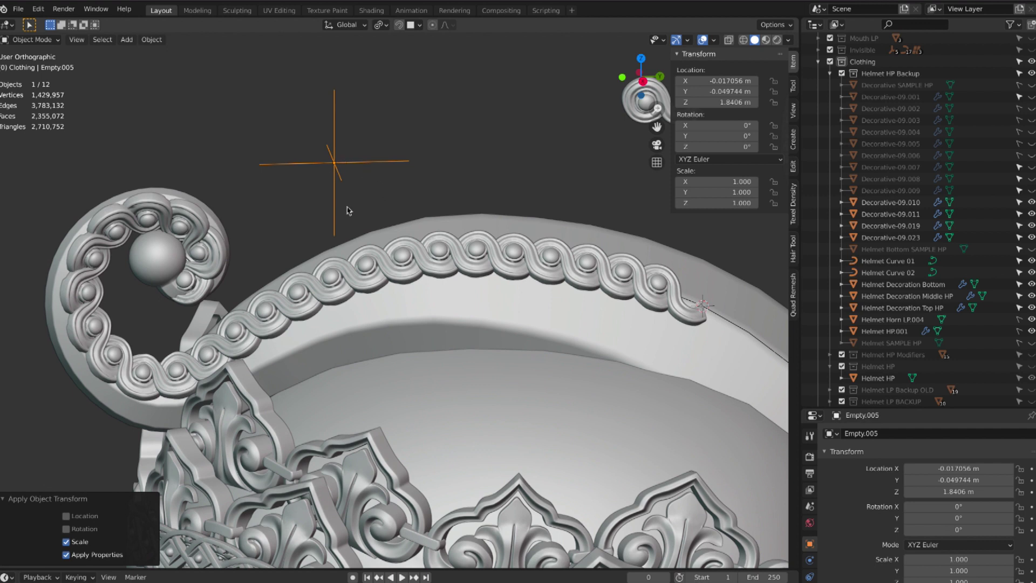
{"action": "left_click", "coordinate": [349, 285], "text": "shift"}
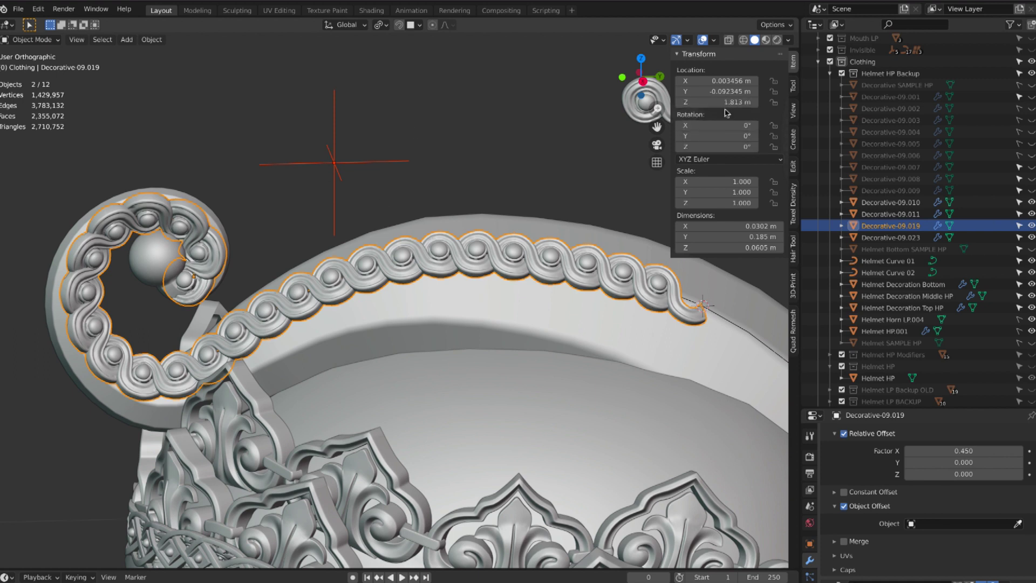
{"action": "right_click", "coordinate": [721, 89]}
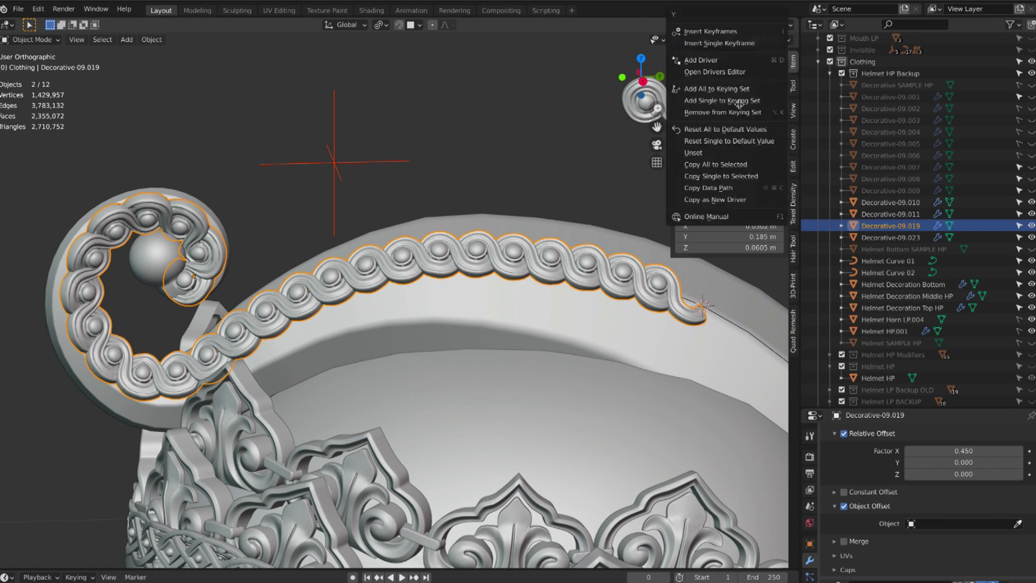
{"action": "left_click", "coordinate": [730, 165]}
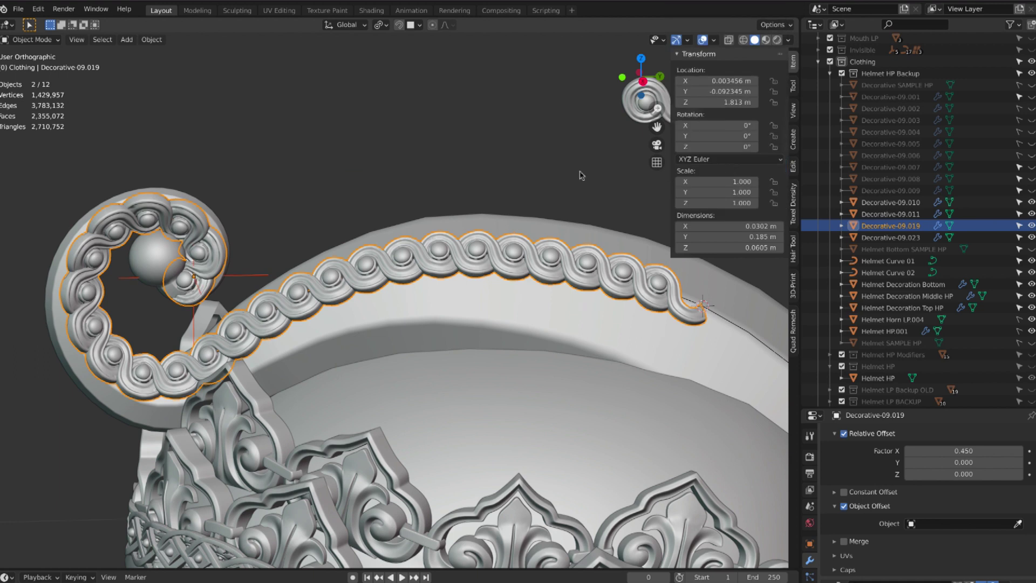
{"action": "left_click", "coordinate": [374, 154]}
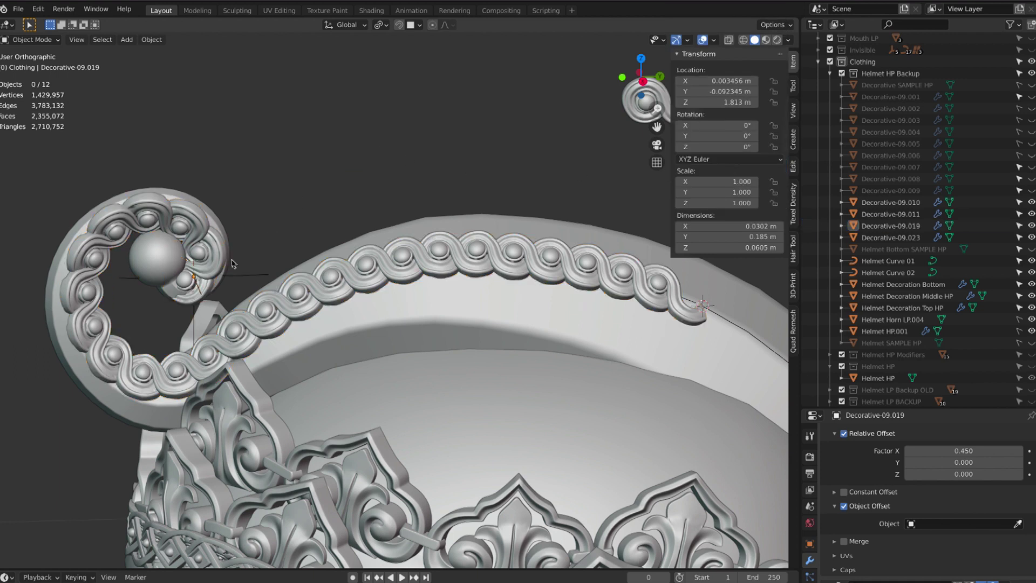
Step: Assign Empty.005 as the Object Offset object in the scroll ornament's Array modifier
{"action": "left_click", "coordinate": [308, 294]}
{"action": "left_click", "coordinate": [1018, 524]}
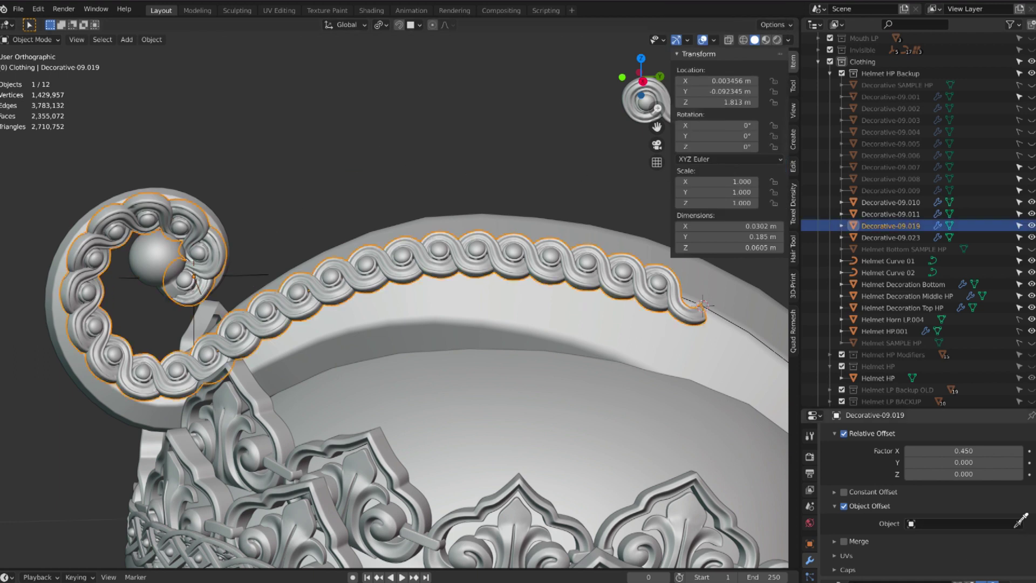
{"action": "left_click", "coordinate": [247, 271]}
{"action": "left_click", "coordinate": [257, 275]}
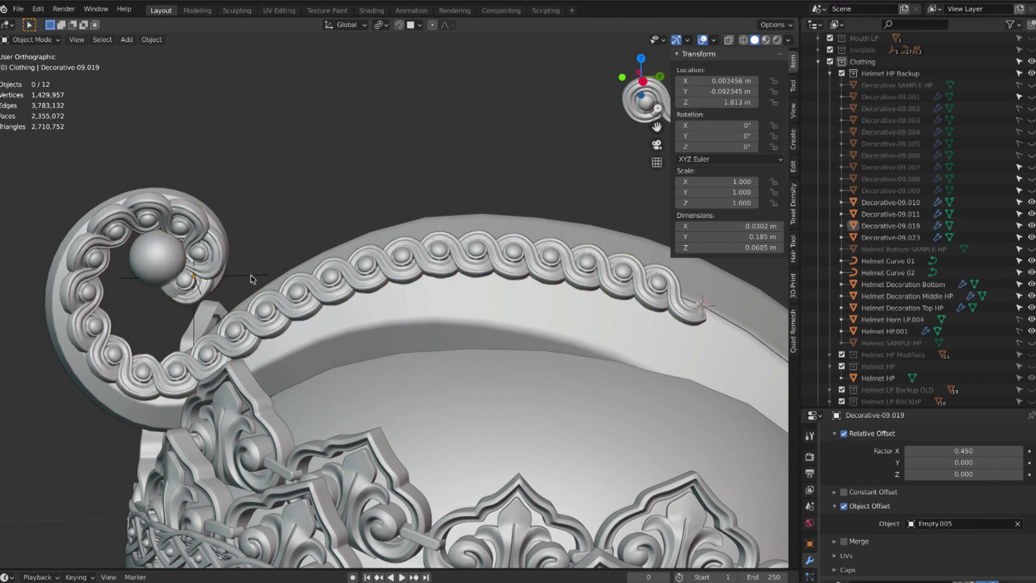
Step: Select the empty at the horn's curl and set its scale to 1.1 on X, Y and Z
{"action": "left_click", "coordinate": [251, 279]}
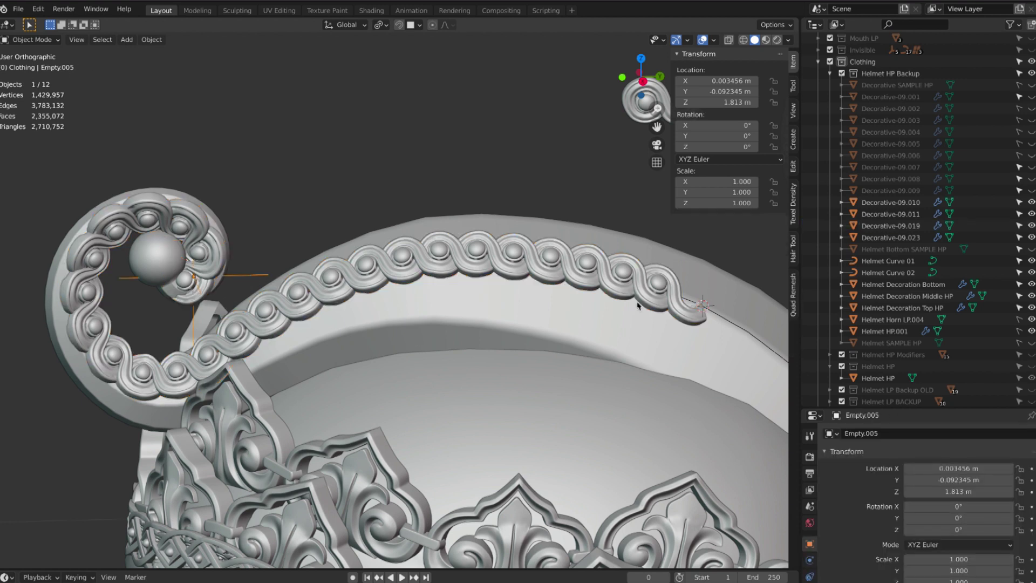
{"action": "left_click", "coordinate": [253, 267]}
{"action": "left_click", "coordinate": [248, 277]}
{"action": "left_click", "coordinate": [710, 183]}
{"action": "type", "text": "1.0"}
{"action": "key", "text": "Tab"}
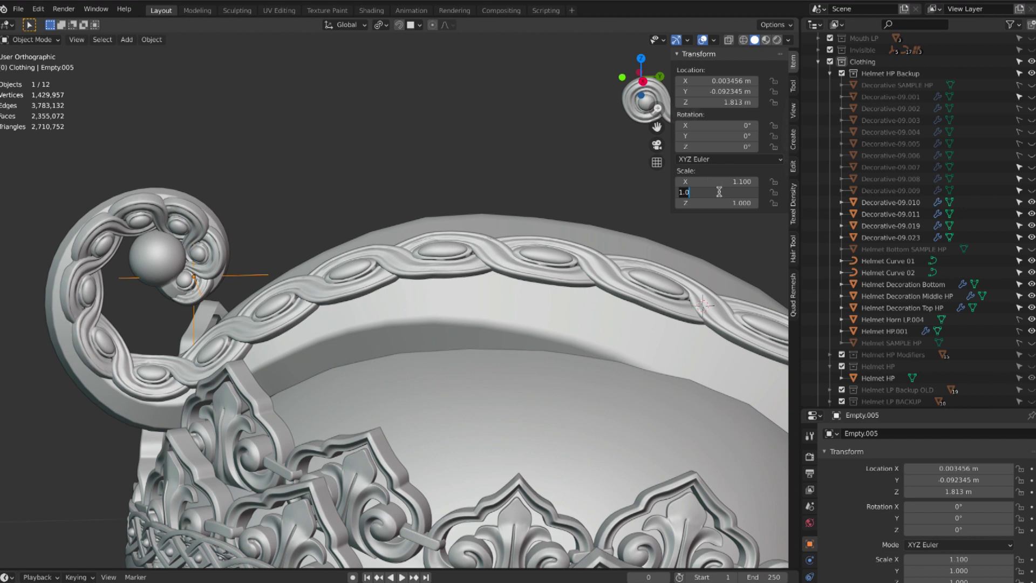
{"action": "type", "text": "1.1"}
{"action": "key", "text": "Return"}
{"action": "left_click", "coordinate": [731, 203]}
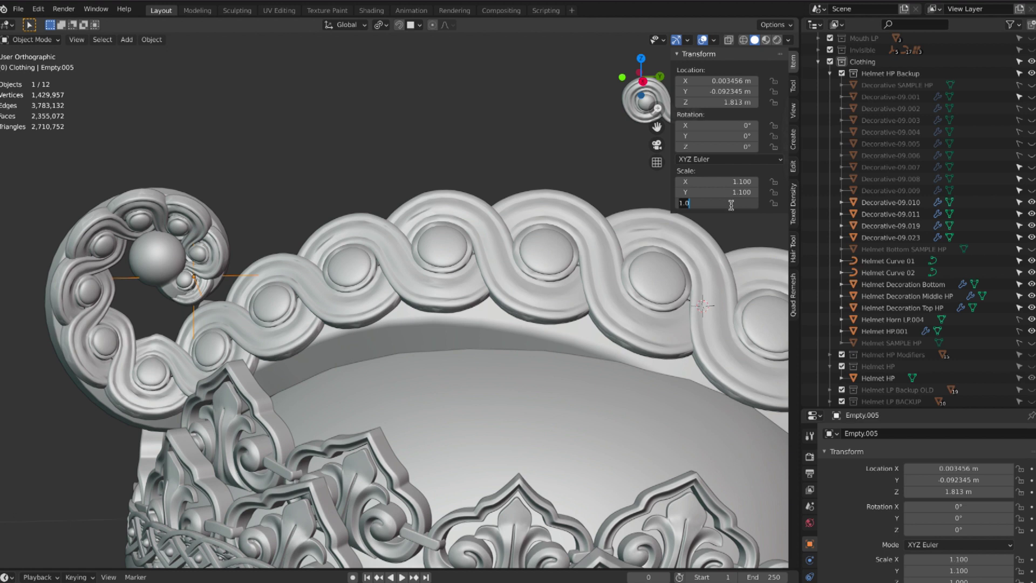
{"action": "type", "text": "1.1"}
{"action": "key", "text": "Return"}
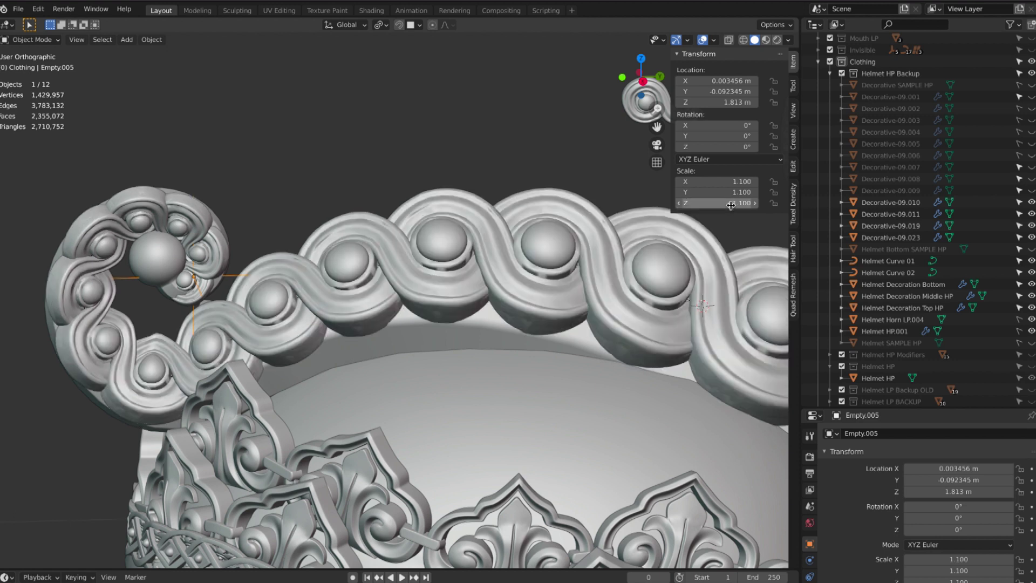
{"action": "left_click", "coordinate": [460, 132]}
{"action": "middle_click_drag", "start_coordinate": [461, 132], "coordinate": [463, 134]}
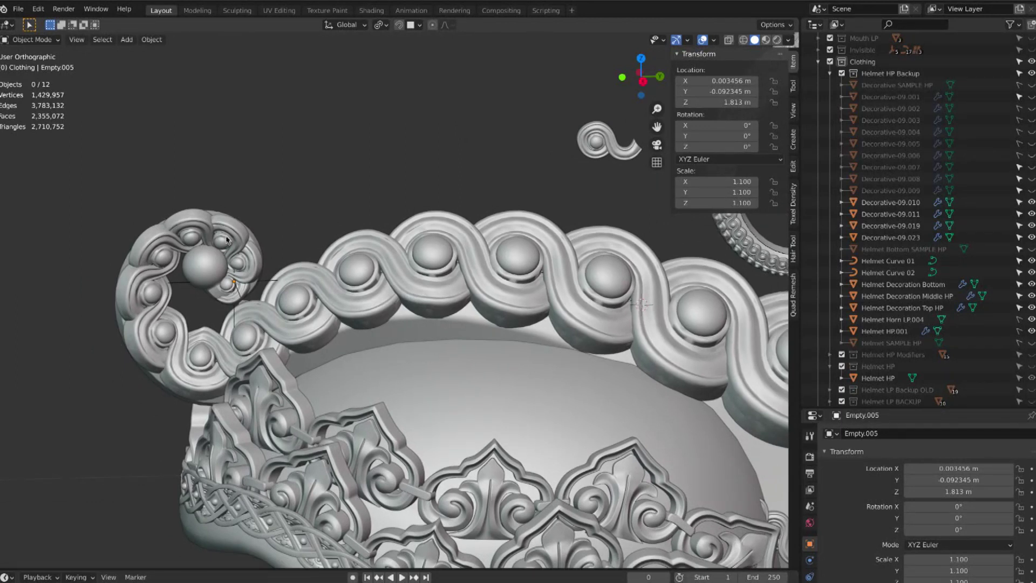
{"action": "left_click", "coordinate": [722, 187]}
{"action": "left_click", "coordinate": [699, 182]}
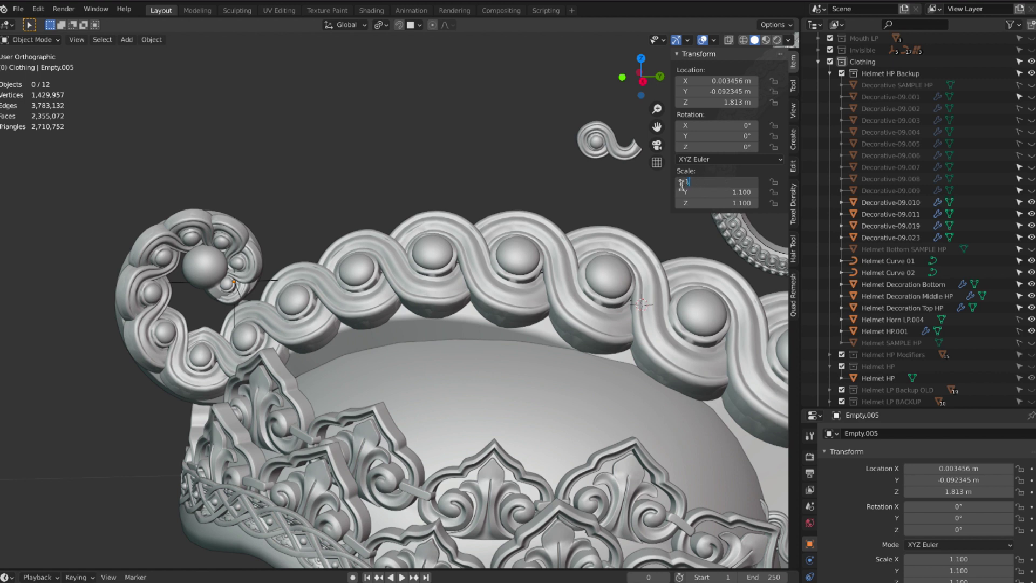
{"action": "left_click", "coordinate": [388, 245]}
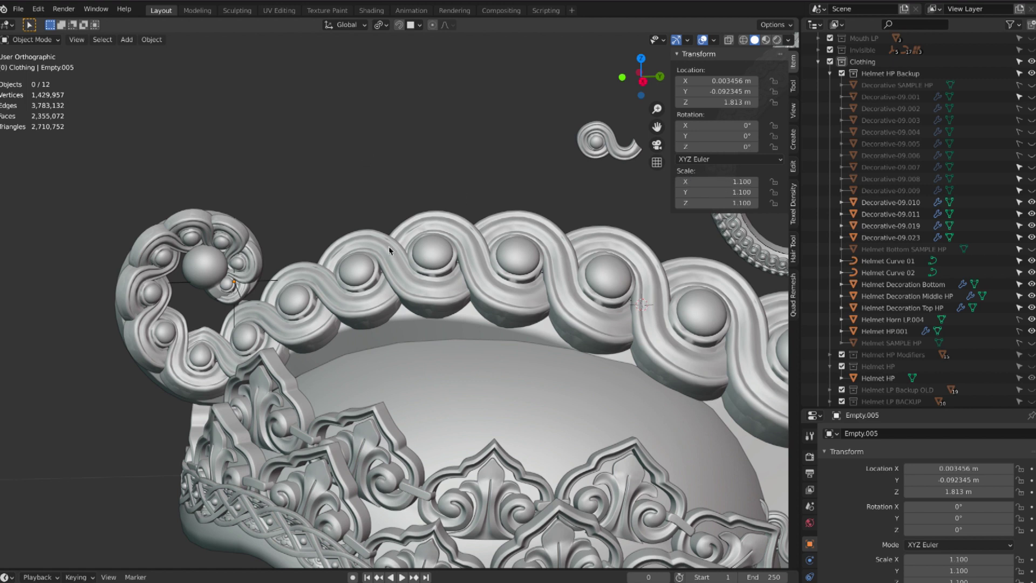
Step: Try scaling the arrayed scroll ornament to 1.140 in Object Mode, and undo it
{"action": "left_click", "coordinate": [388, 245]}
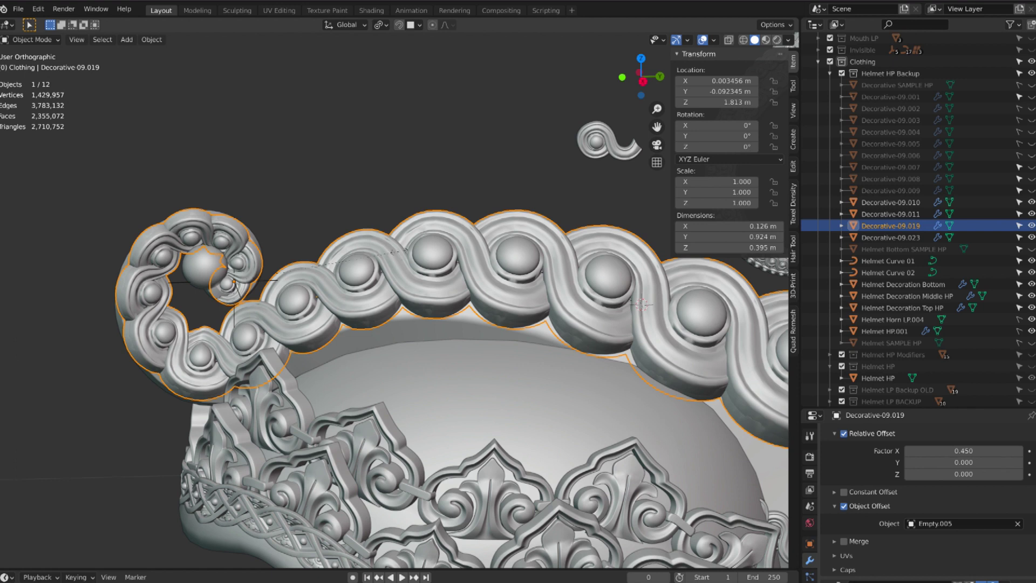
{"action": "key", "text": "s"}
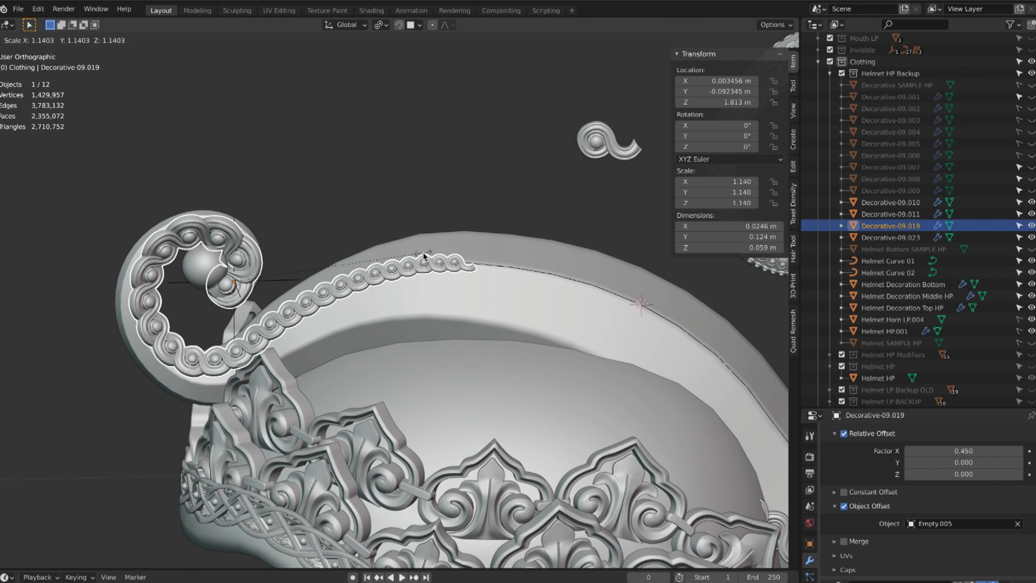
{"action": "left_click", "coordinate": [425, 256]}
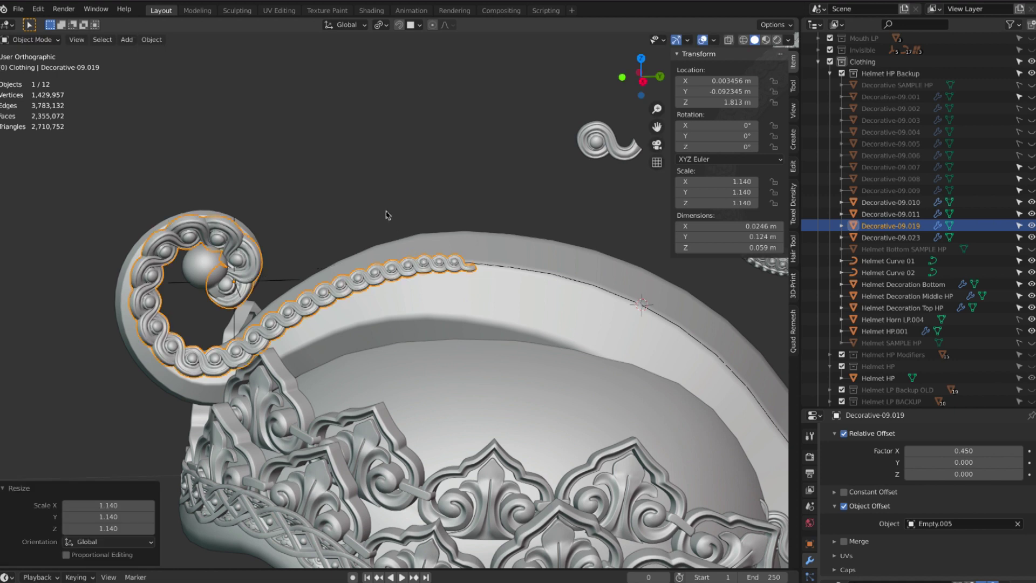
{"action": "key", "text": "ctrl+z"}
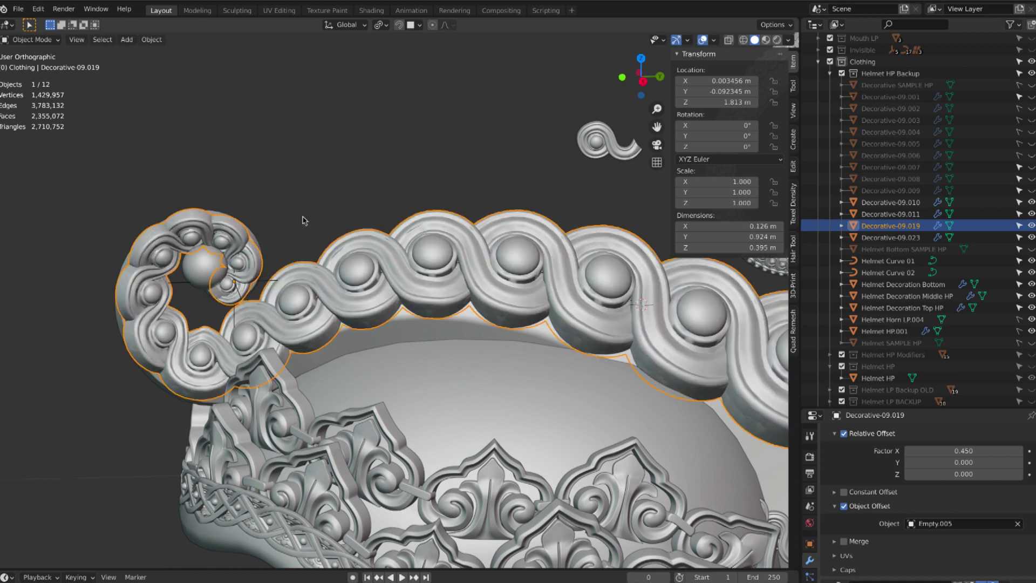
Step: Reselect the scroll ornament and open its mesh in Edit Mode, viewing the start of the array closely
{"action": "key", "text": "alt+a"}
{"action": "left_click", "coordinate": [237, 237]}
{"action": "key", "text": "Tab"}
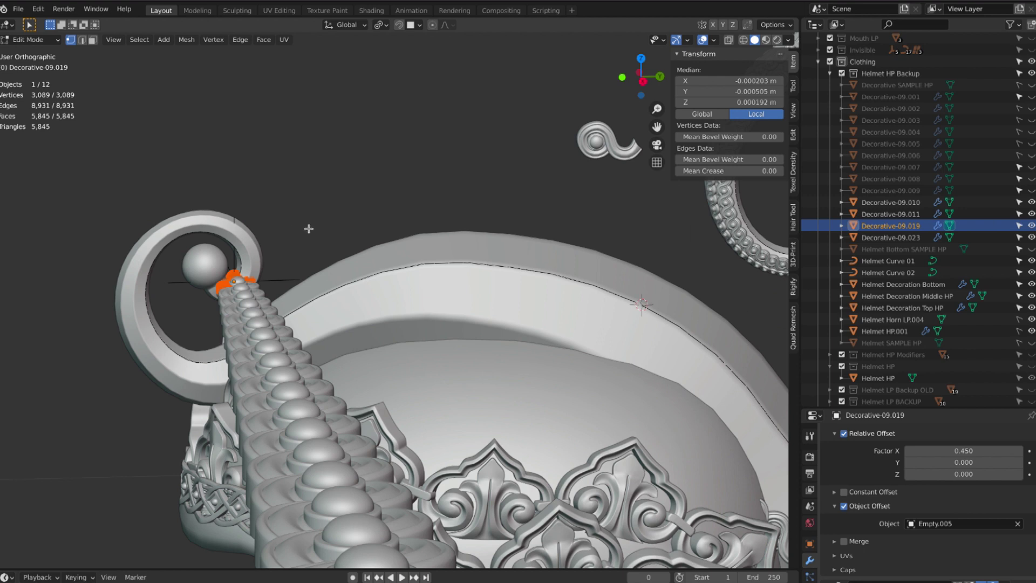
{"action": "middle_click_drag", "start_coordinate": [308, 227], "coordinate": [200, 123]}
{"action": "scroll", "coordinate": [285, 231], "scroll_direction": "up", "scroll_amount": 4}
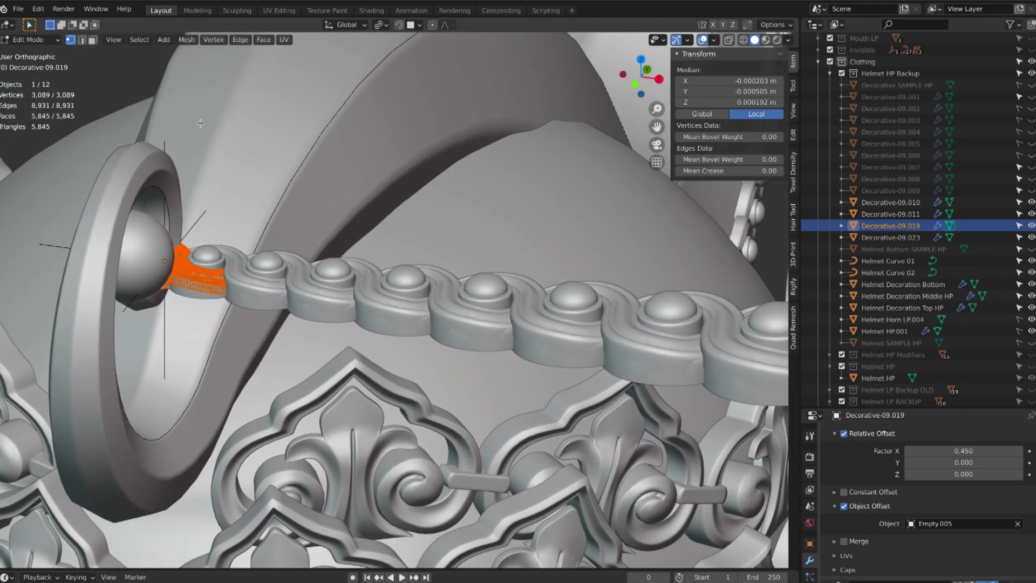
Step: Try shrinking the ornament's mesh with the current pivot point, and undo it
{"action": "key", "text": "s"}
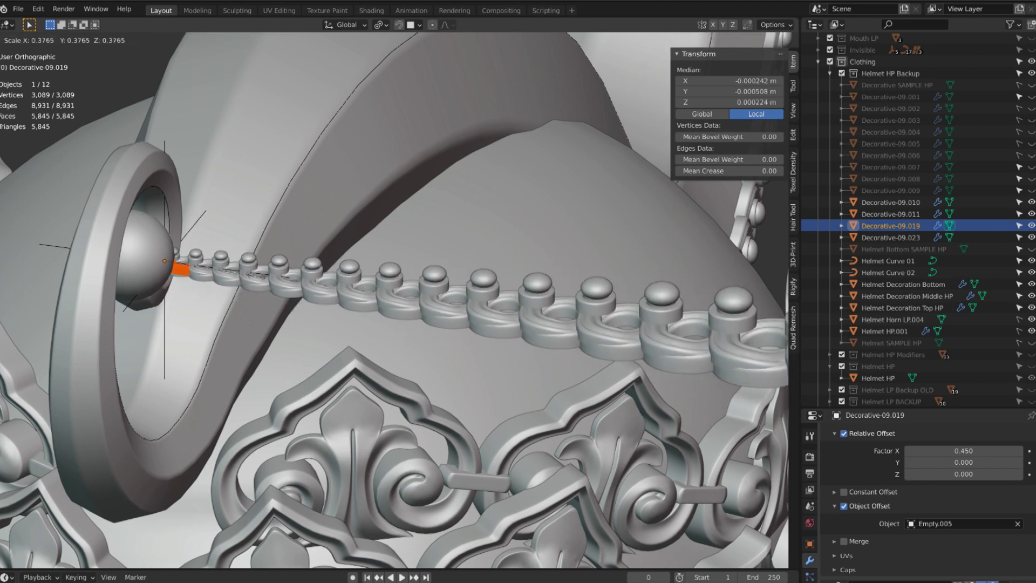
{"action": "left_click", "coordinate": [252, 276]}
{"action": "key", "text": "ctrl+z"}
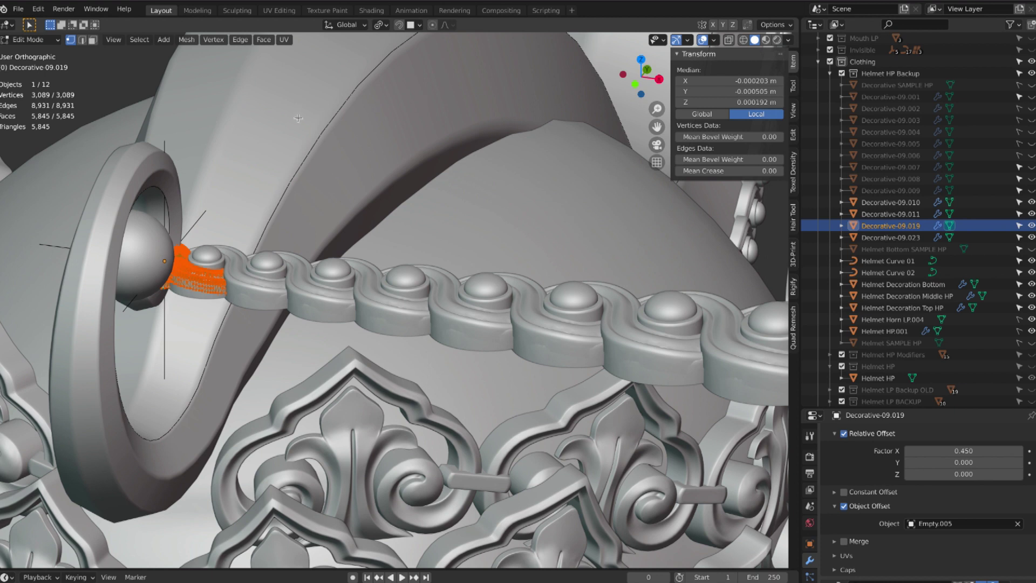
Step: Set the pivot to Median Point, scale the ornament's mesh down to about 0.256, and return to Object Mode
{"action": "left_click", "coordinate": [381, 24]}
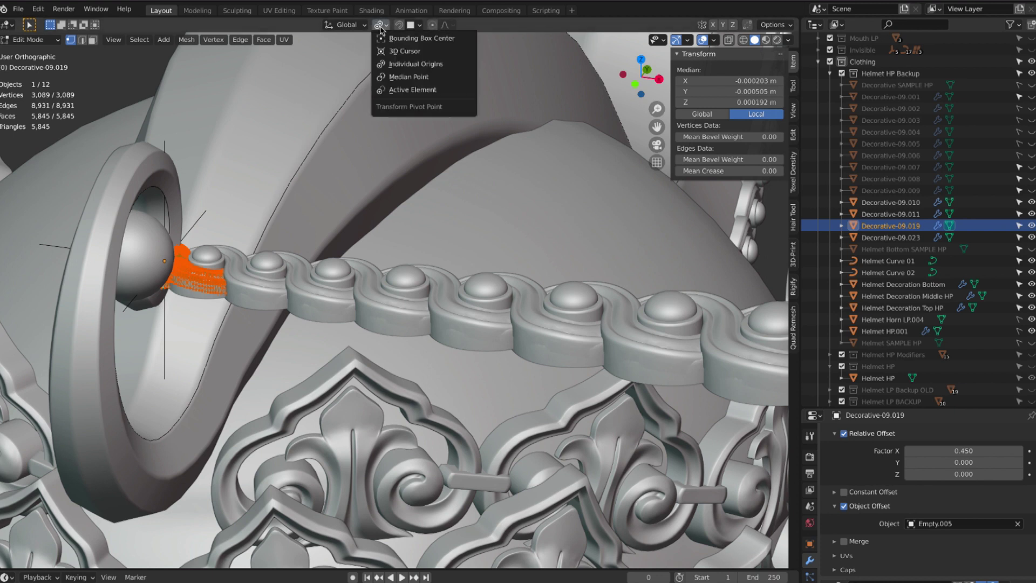
{"action": "left_click", "coordinate": [410, 65]}
{"action": "left_click", "coordinate": [381, 25]}
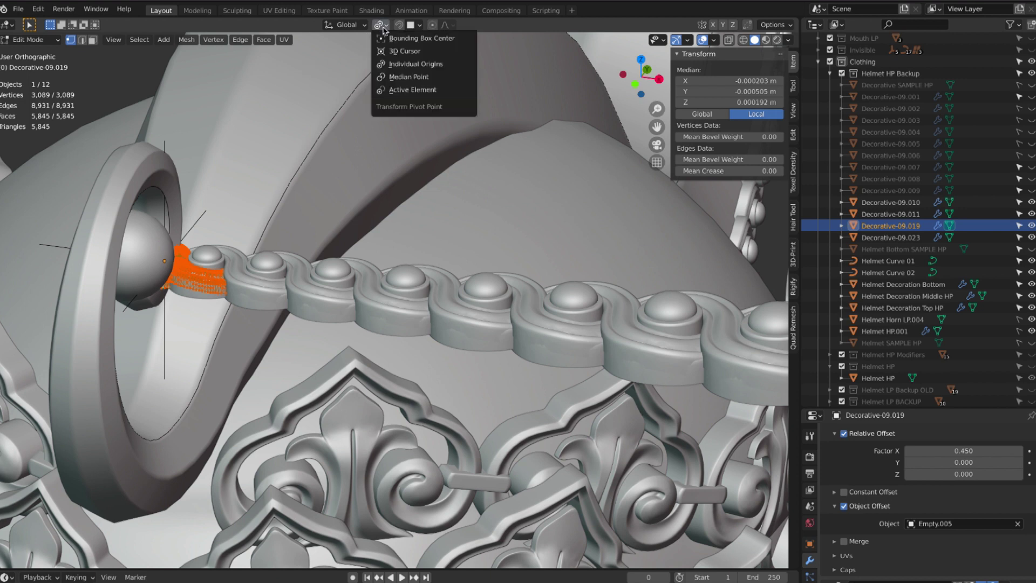
{"action": "left_click", "coordinate": [411, 77]}
{"action": "middle_click_drag", "start_coordinate": [436, 248], "coordinate": [416, 266]}
{"action": "key", "text": "s"}
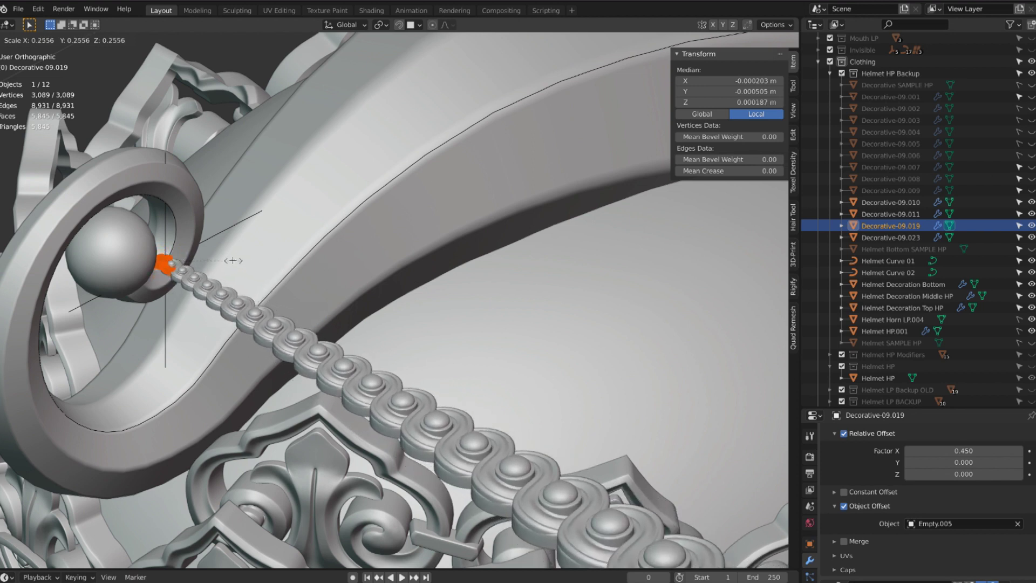
{"action": "left_click", "coordinate": [233, 261]}
{"action": "left_click", "coordinate": [31, 39]}
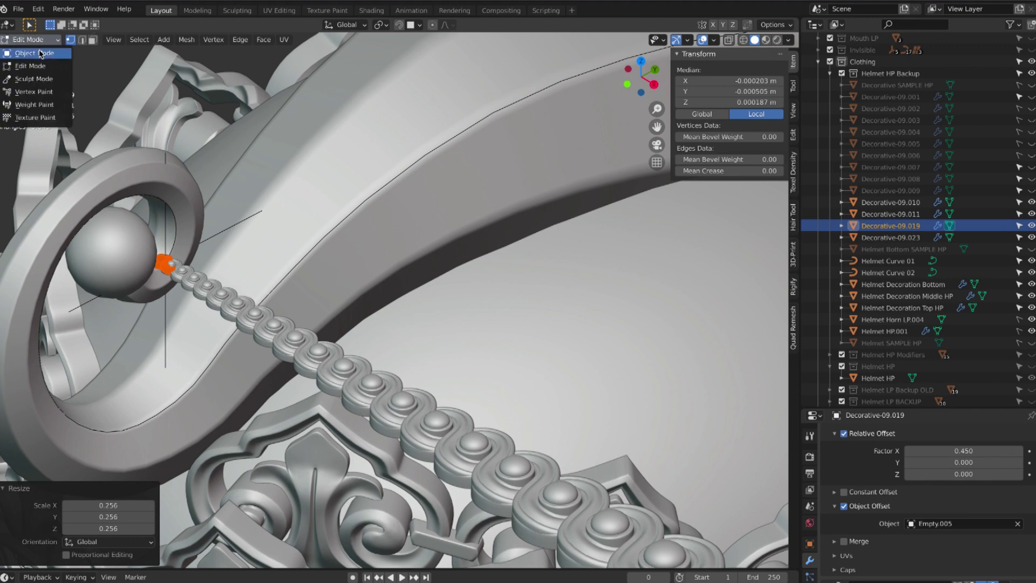
{"action": "left_click", "coordinate": [40, 53]}
Step: Select the empty at the horn's curl and set its scale to 1.05 on X, Y and Z
{"action": "middle_click_drag", "start_coordinate": [205, 141], "coordinate": [481, 217]}
{"action": "scroll", "coordinate": [217, 129], "scroll_direction": "down", "scroll_amount": 6}
{"action": "scroll", "coordinate": [231, 139], "scroll_direction": "up", "scroll_amount": 4}
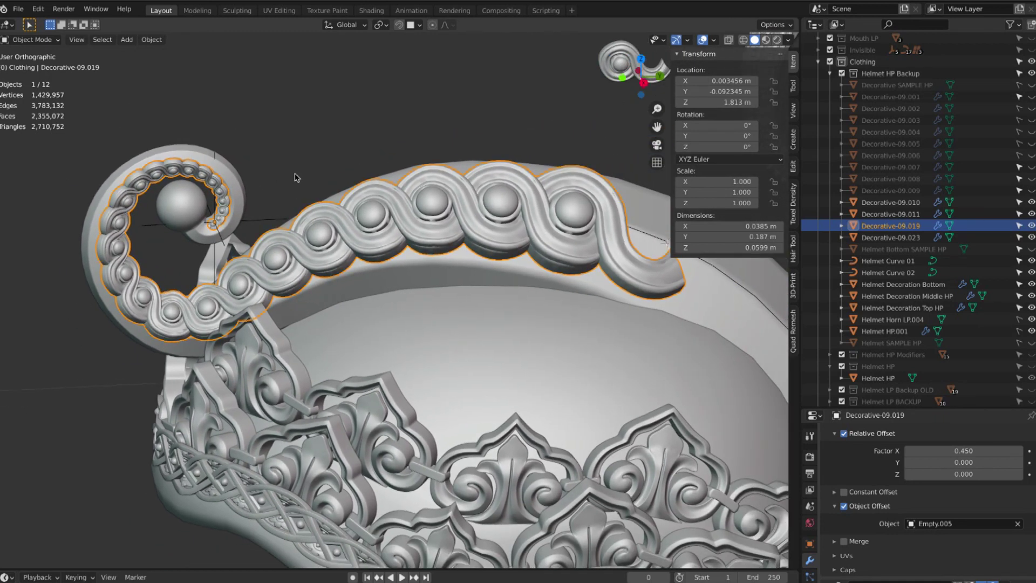
{"action": "left_click", "coordinate": [269, 220]}
{"action": "left_click_drag", "start_coordinate": [740, 182], "coordinate": [739, 203]}
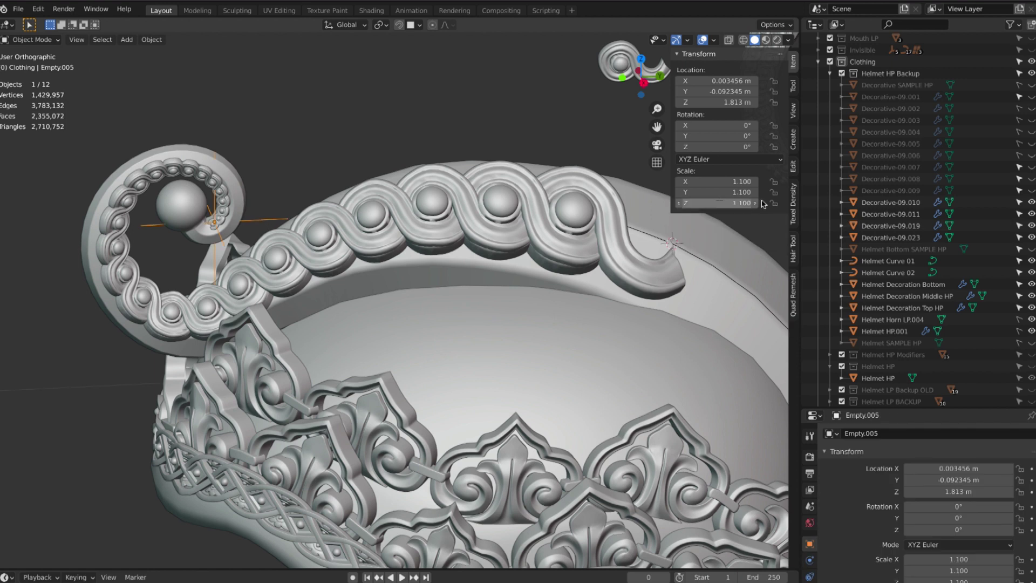
{"action": "type", "text": "1.1"}
{"action": "key", "text": "Return"}
{"action": "left_click", "coordinate": [740, 182]}
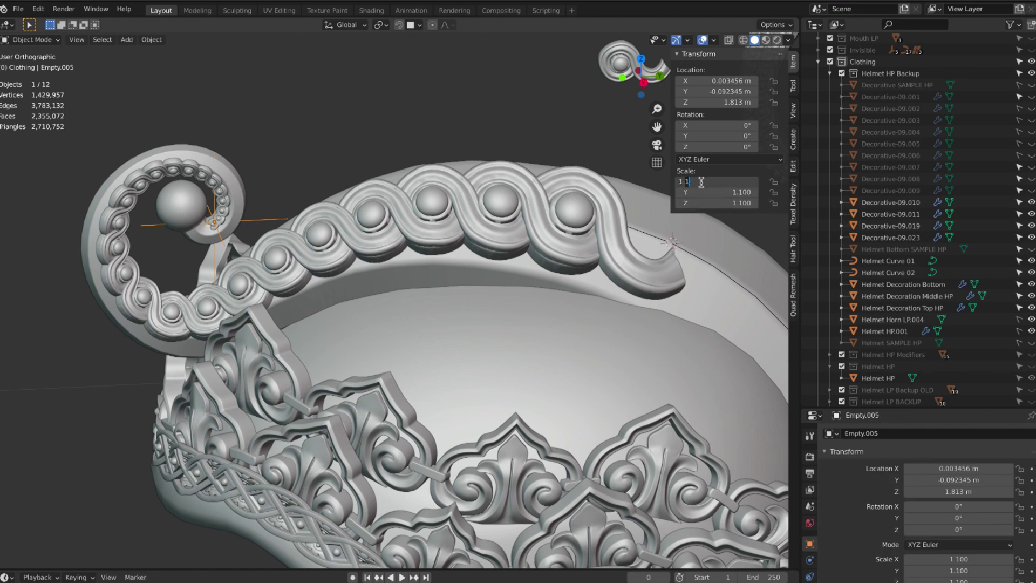
{"action": "key", "text": "Tab"}
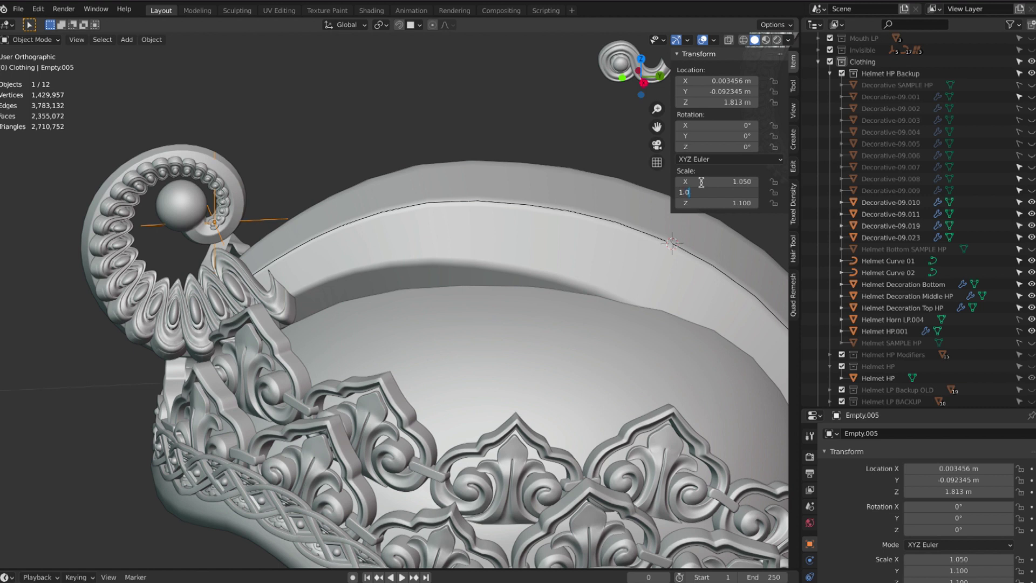
{"action": "type", "text": "1.05"}
{"action": "key", "text": "Tab"}
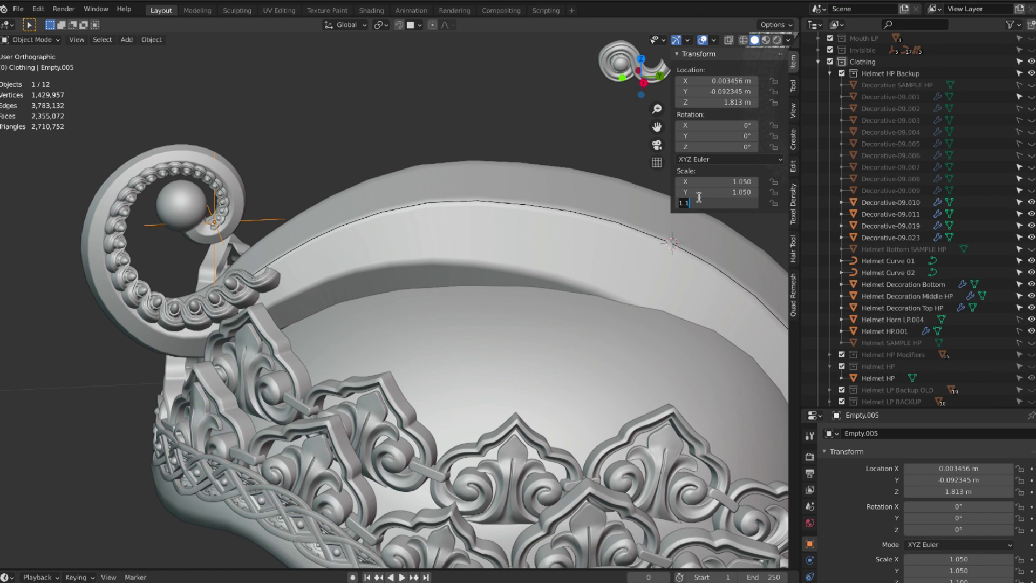
{"action": "type", "text": "05"}
{"action": "key", "text": "Return"}
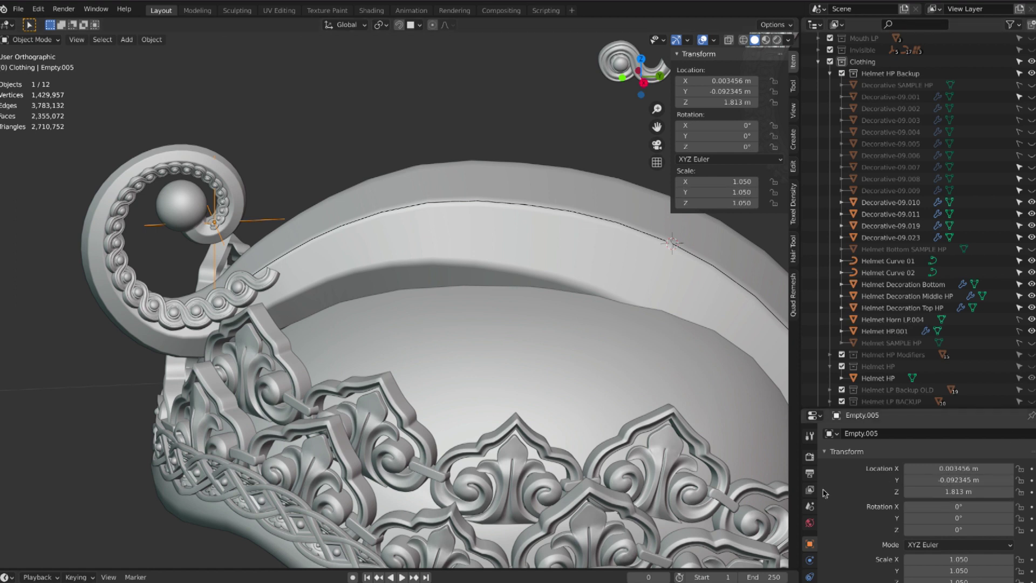
Step: Raise the Array count of the scroll ornament running out of the horn's small curl to 37, and deselect it
{"action": "left_click", "coordinate": [251, 283]}
{"action": "scroll", "coordinate": [1003, 504], "scroll_direction": "up", "scroll_amount": 4}
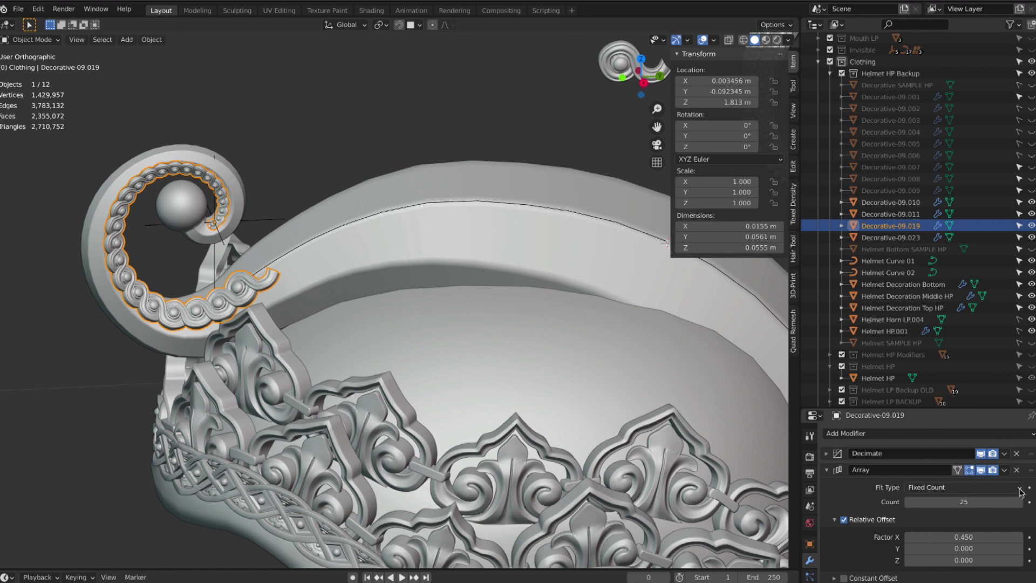
{"action": "left_click", "coordinate": [1020, 502]}
{"action": "left_click", "coordinate": [1019, 502]}
{"action": "left_click", "coordinate": [1019, 502]}
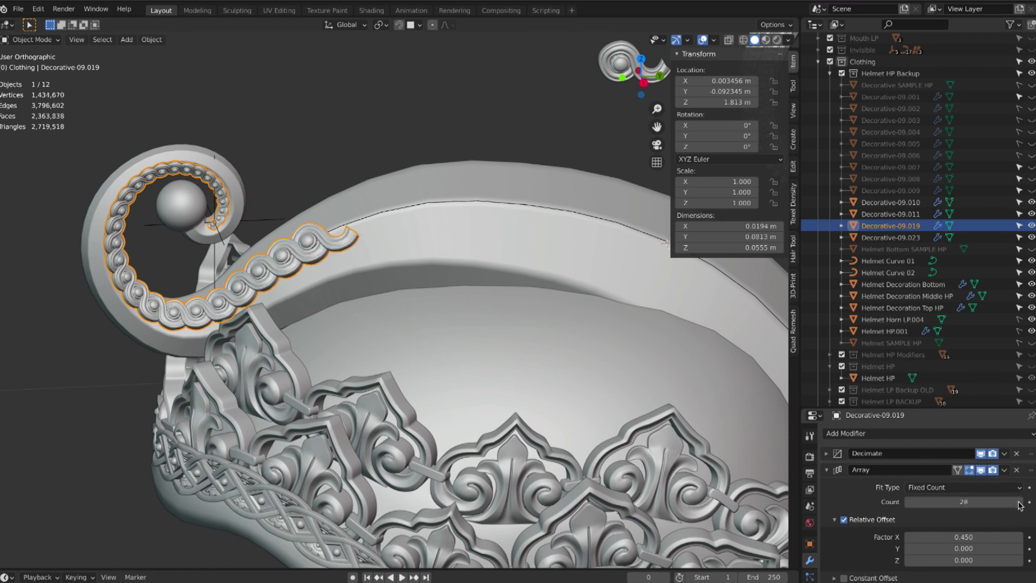
{"action": "left_click", "coordinate": [1020, 502]}
{"action": "left_click", "coordinate": [1019, 502]}
{"action": "left_click", "coordinate": [1019, 502]}
{"action": "left_click", "coordinate": [1020, 502]}
{"action": "left_click", "coordinate": [1020, 502]}
{"action": "left_click", "coordinate": [1019, 502]}
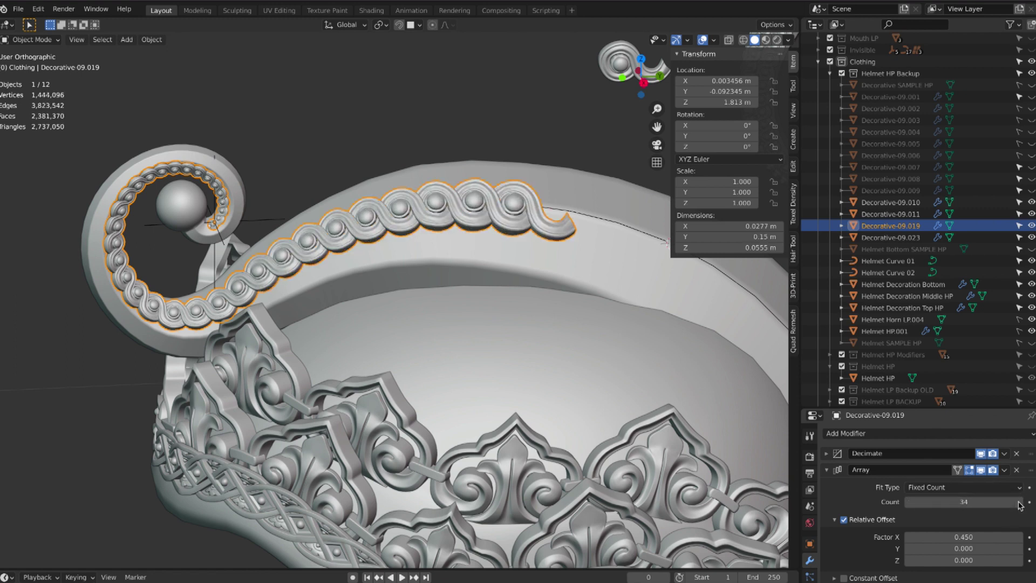
{"action": "left_click", "coordinate": [1020, 502]}
{"action": "left_click", "coordinate": [1020, 502]}
{"action": "left_click", "coordinate": [1020, 502]}
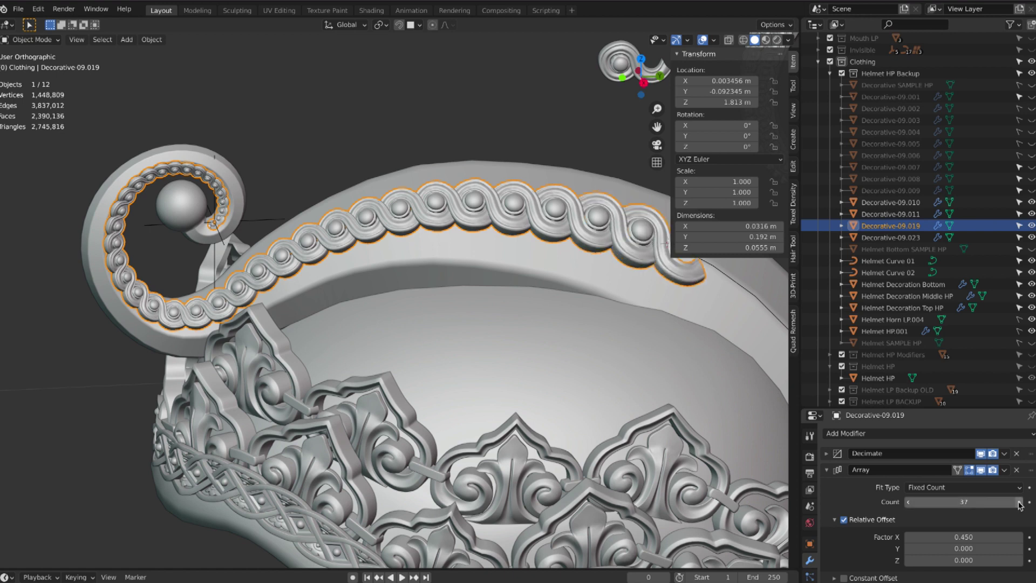
{"action": "left_click", "coordinate": [519, 143]}
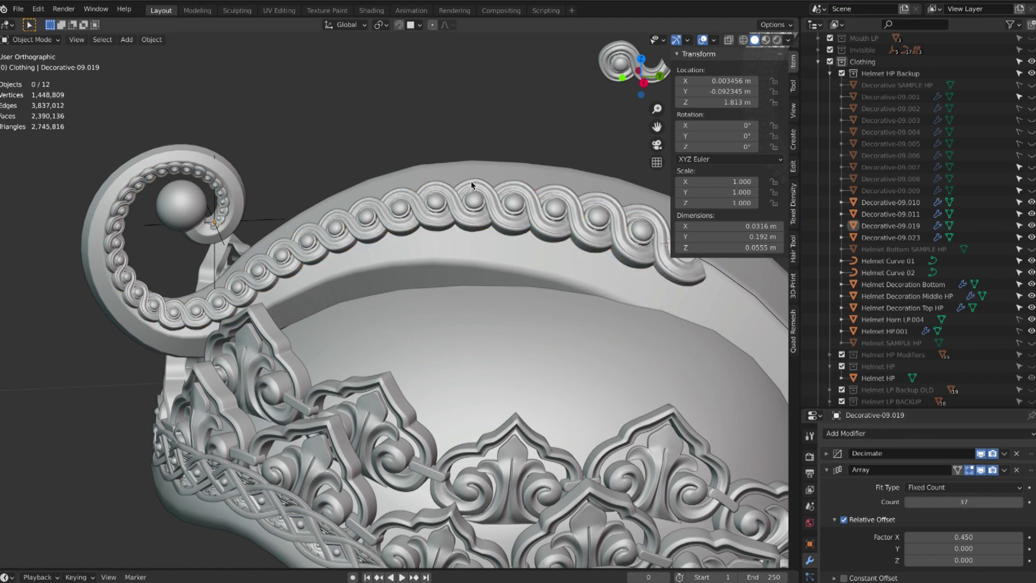
Step: Copy Helmet Curve 02's location to the spare scroll ornament floating above the horn
{"action": "scroll", "coordinate": [472, 186], "scroll_direction": "down", "scroll_amount": 4}
{"action": "middle_click_drag", "start_coordinate": [472, 185], "coordinate": [475, 184]}
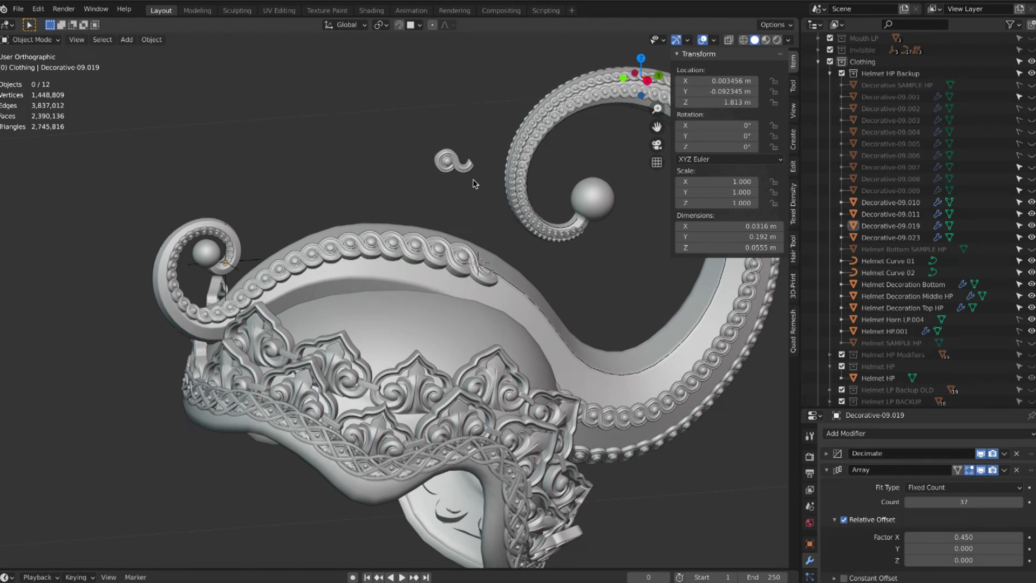
{"action": "middle_click_drag", "start_coordinate": [494, 251], "coordinate": [465, 280]}
{"action": "scroll", "coordinate": [466, 273], "scroll_direction": "up", "scroll_amount": 2}
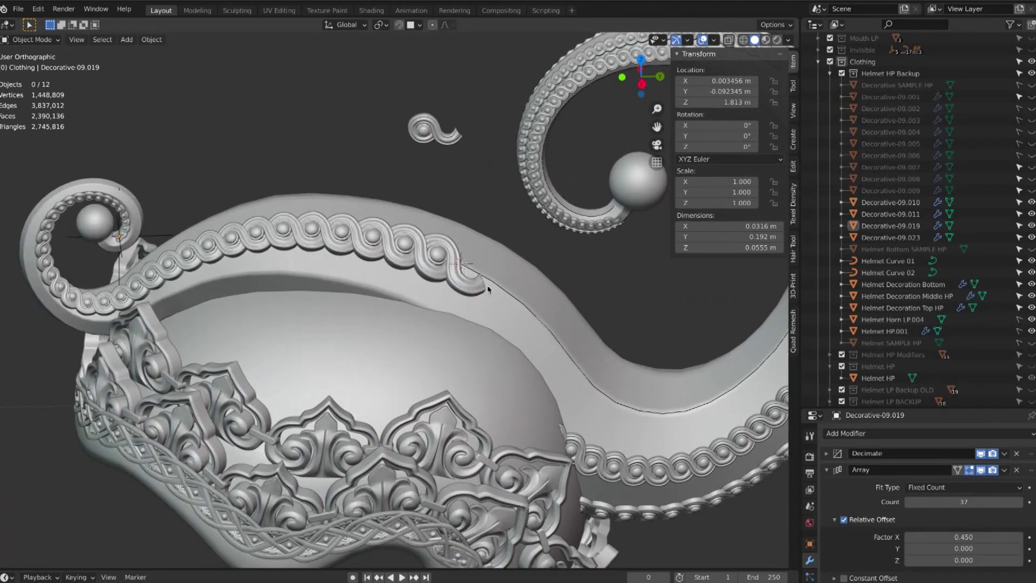
{"action": "left_click", "coordinate": [505, 290]}
{"action": "key", "text": "KP_Decimal"}
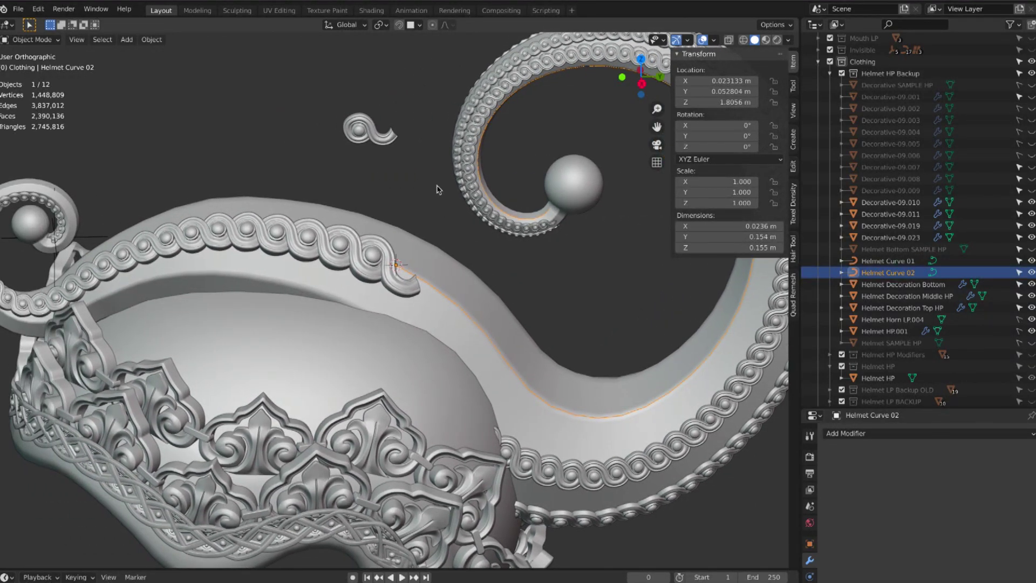
{"action": "left_click", "coordinate": [383, 141]}
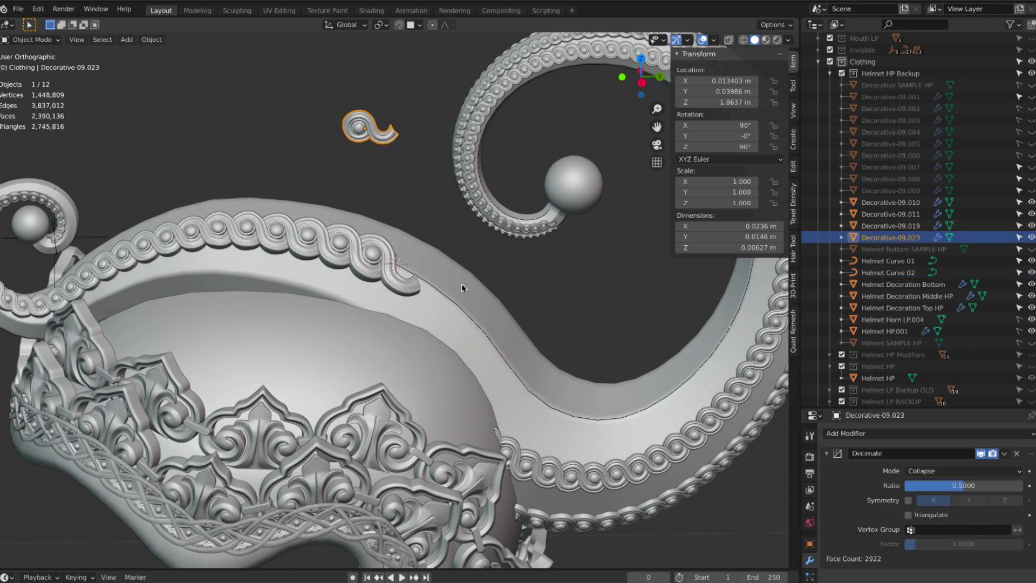
{"action": "left_click", "coordinate": [454, 306], "text": "shift"}
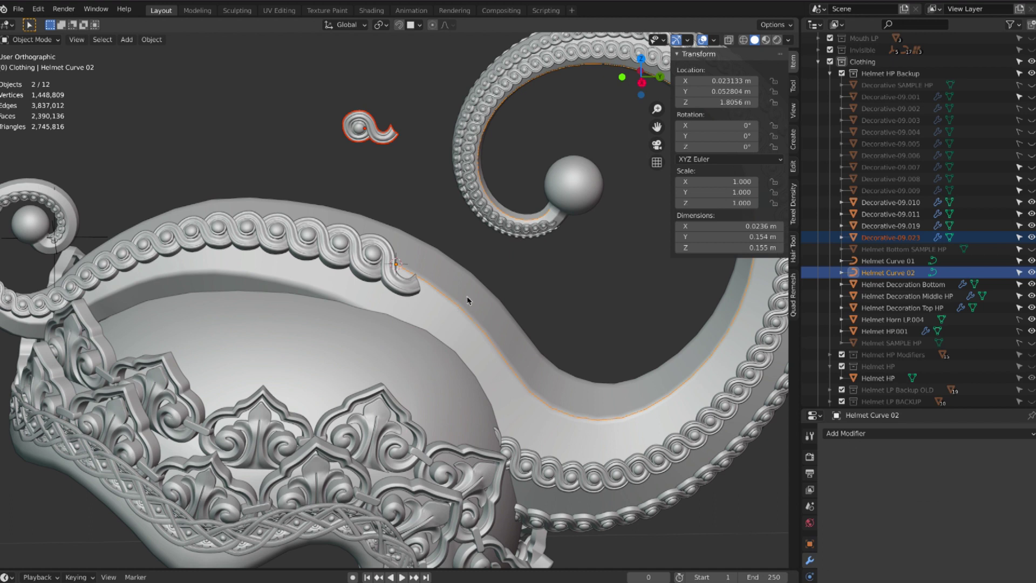
{"action": "right_click", "coordinate": [711, 100]}
{"action": "left_click", "coordinate": [714, 165]}
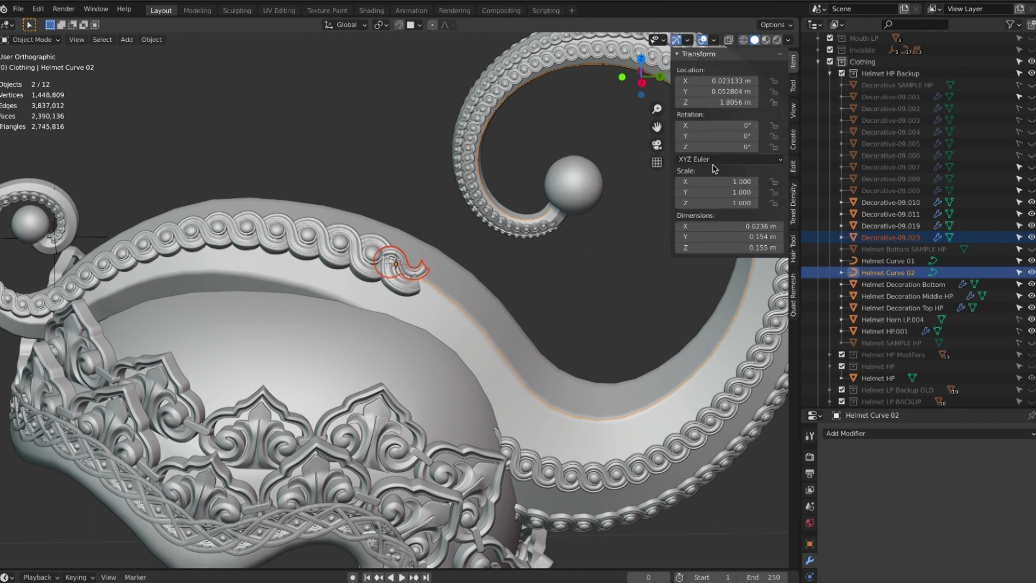
Step: Add an Array modifier to the spare scroll ornament alone, with a relative offset factor of 0.45 on X
{"action": "key", "text": "alt+a"}
{"action": "left_click", "coordinate": [421, 271]}
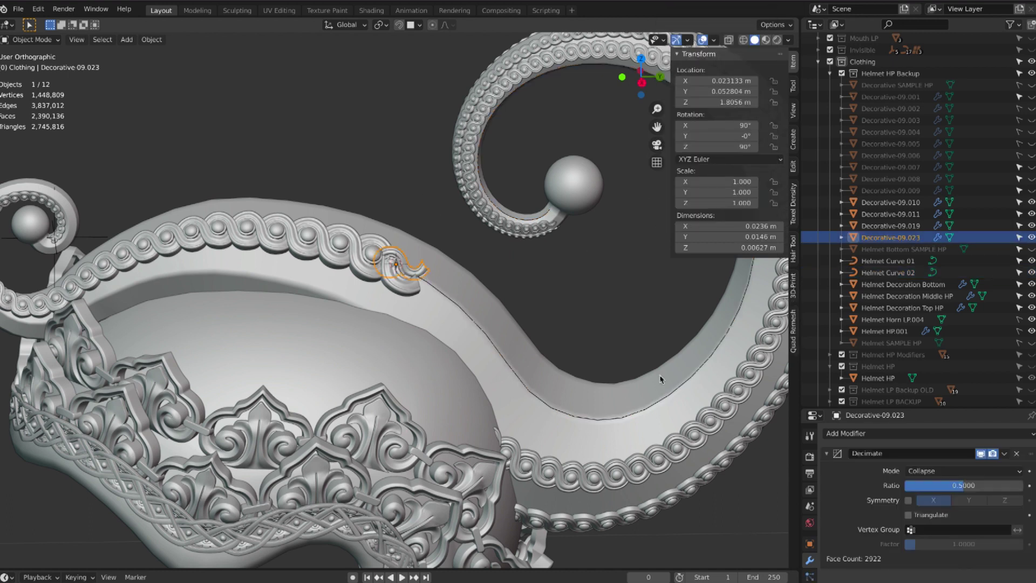
{"action": "left_click", "coordinate": [826, 454]}
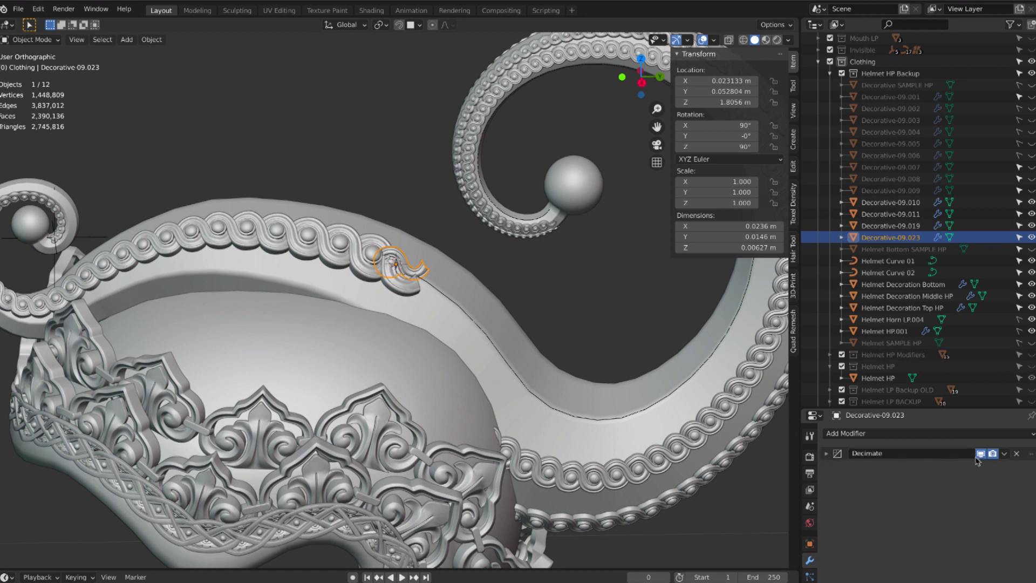
{"action": "left_click", "coordinate": [850, 433]}
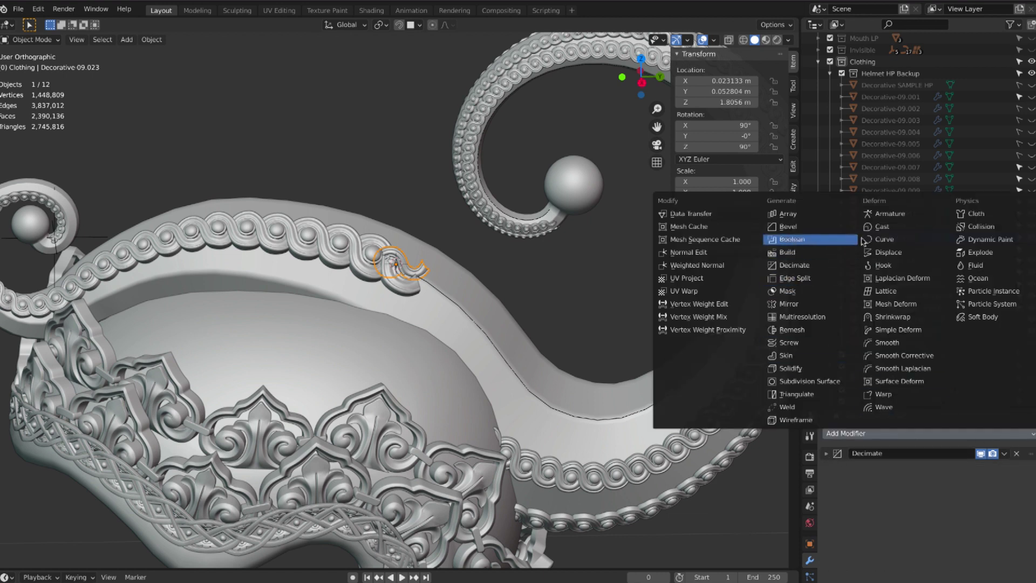
{"action": "left_click", "coordinate": [790, 214]}
{"action": "left_click", "coordinate": [971, 541]}
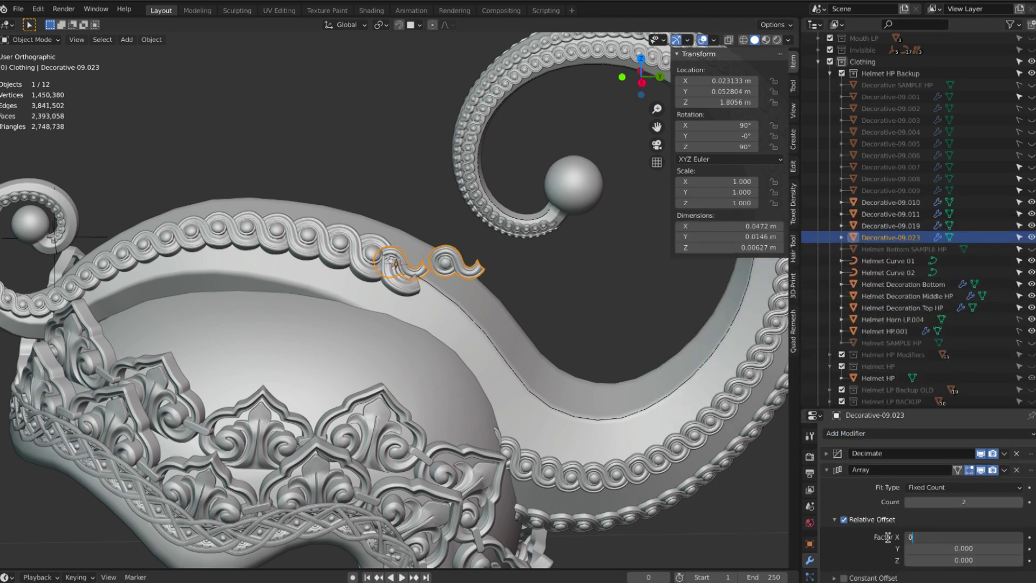
{"action": "type", "text": "0.45"}
{"action": "key", "text": "Return"}
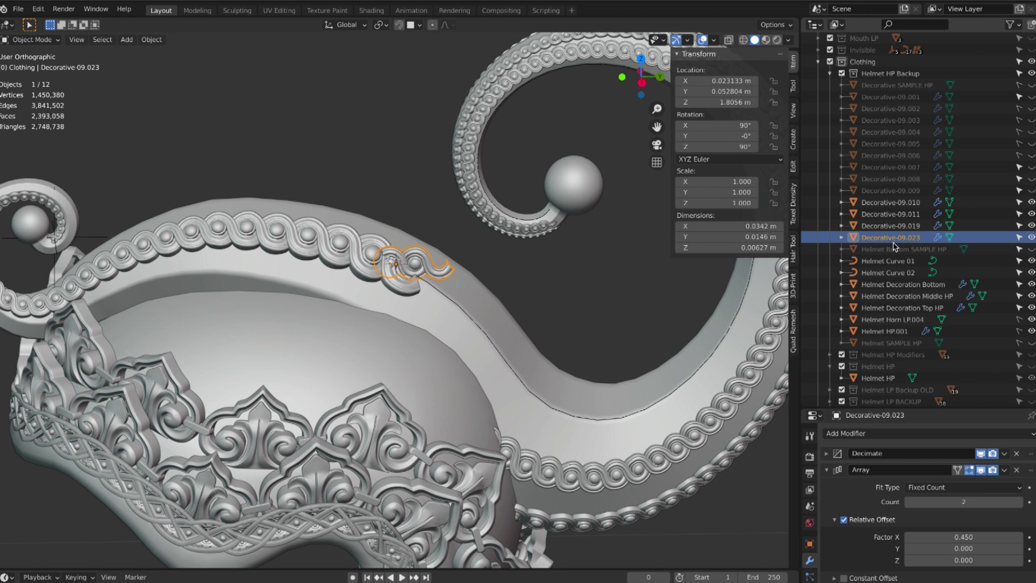
Step: Add a Curve modifier to the ornament with Helmet Curve 02 as its curve object
{"action": "left_click", "coordinate": [827, 470]}
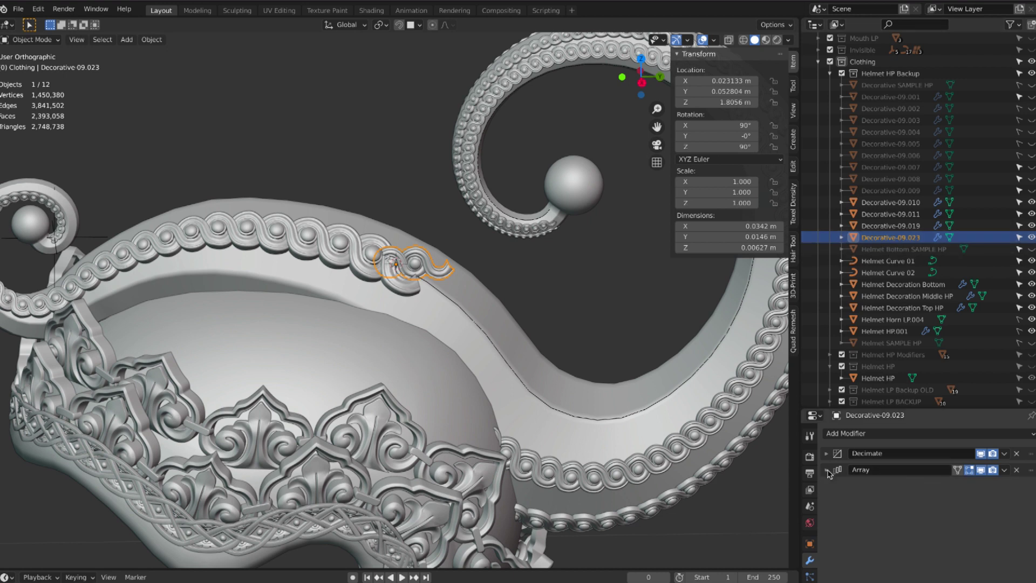
{"action": "left_click", "coordinate": [939, 434]}
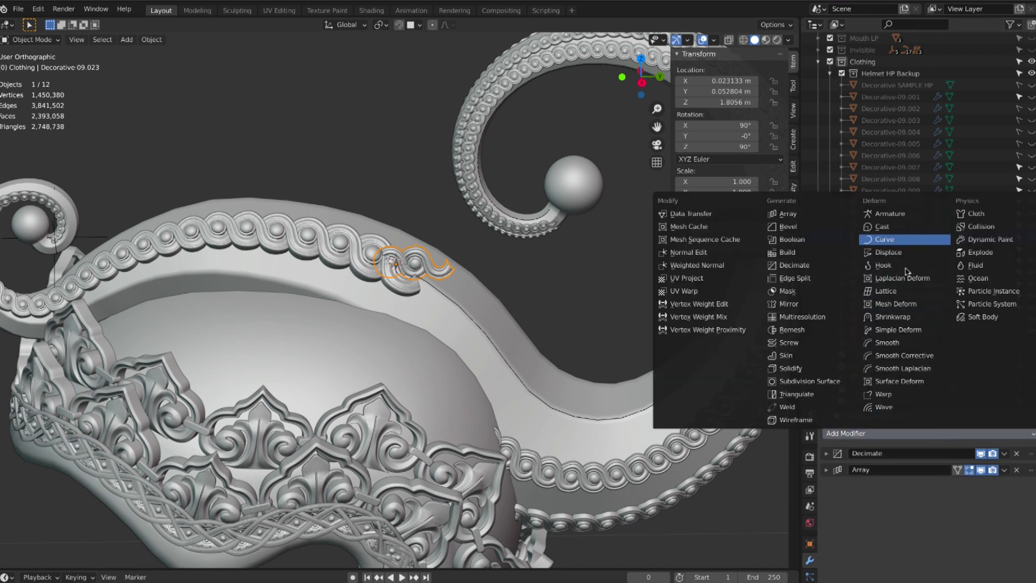
{"action": "left_click", "coordinate": [885, 240]}
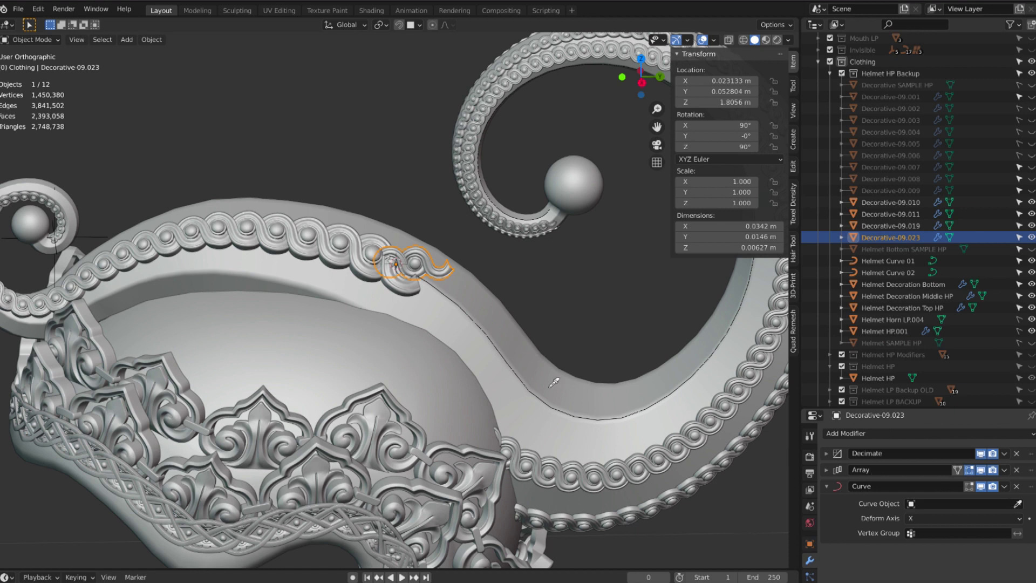
{"action": "left_click", "coordinate": [534, 394]}
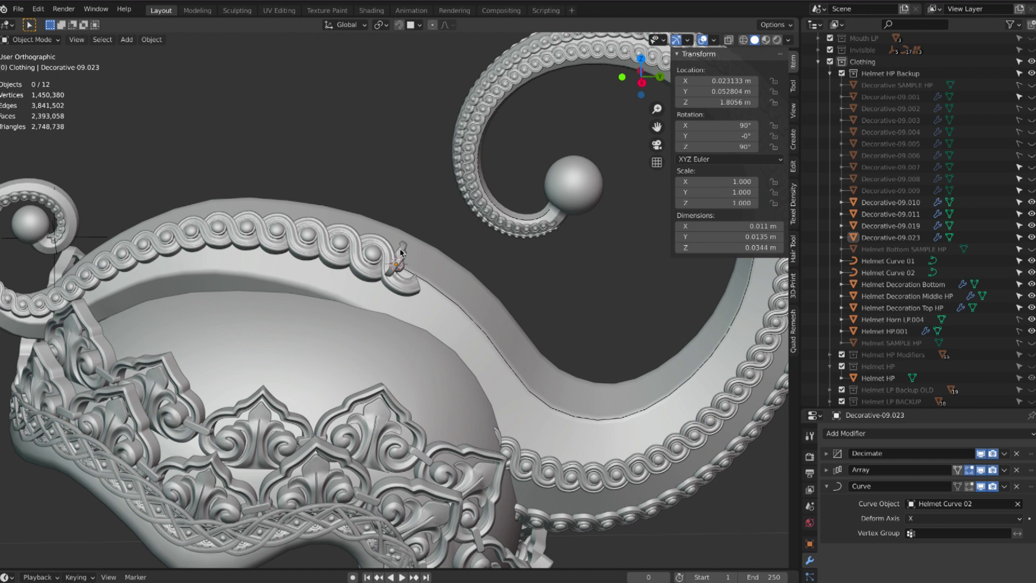
Step: Set the ornament's rotation to 0° on X, Y and Z
{"action": "left_click", "coordinate": [726, 125]}
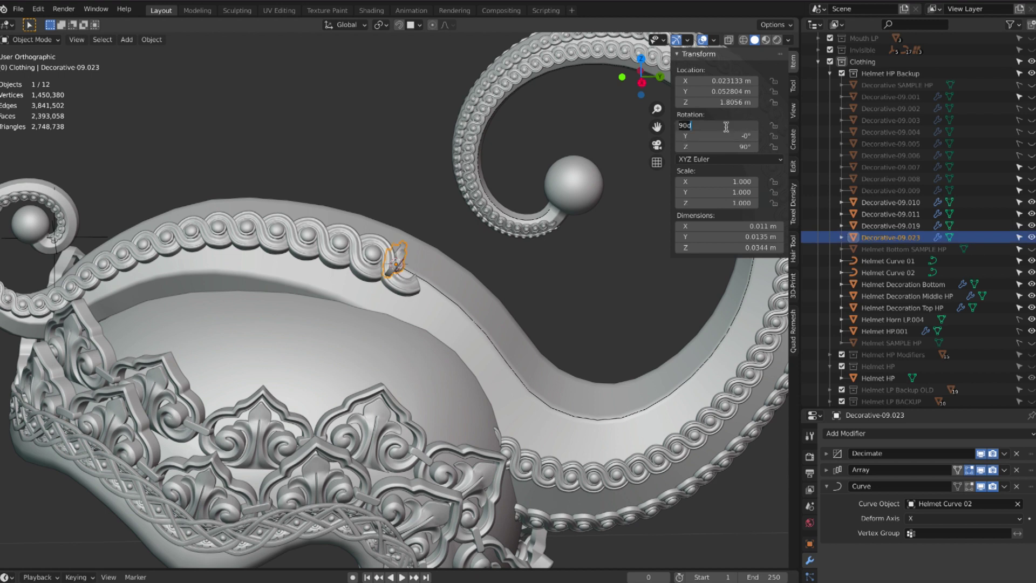
{"action": "type", "text": "0"}
{"action": "key", "text": "Tab"}
{"action": "type", "text": "0"}
{"action": "key", "text": "Tab"}
{"action": "type", "text": "0"}
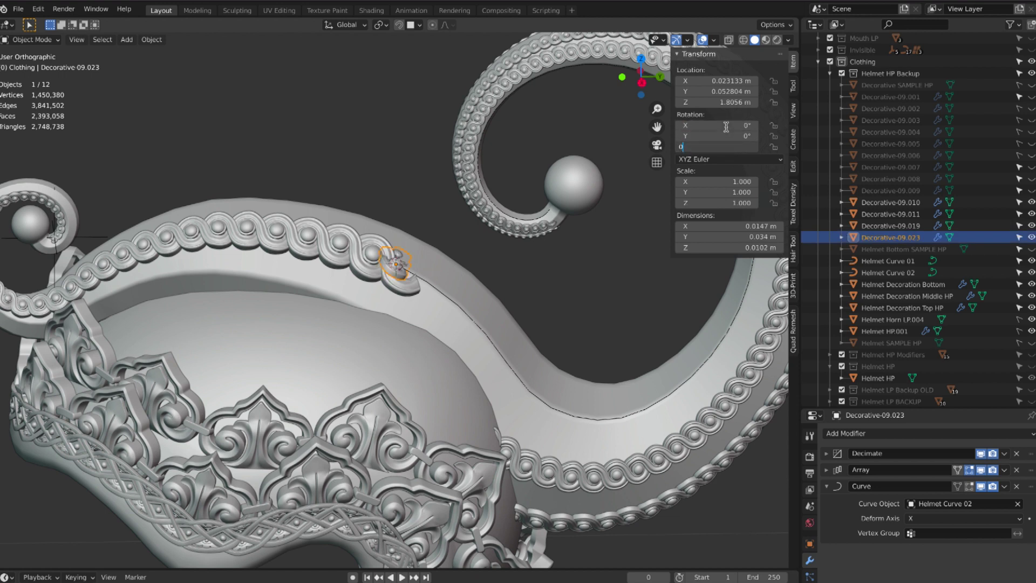
{"action": "key", "text": "Return"}
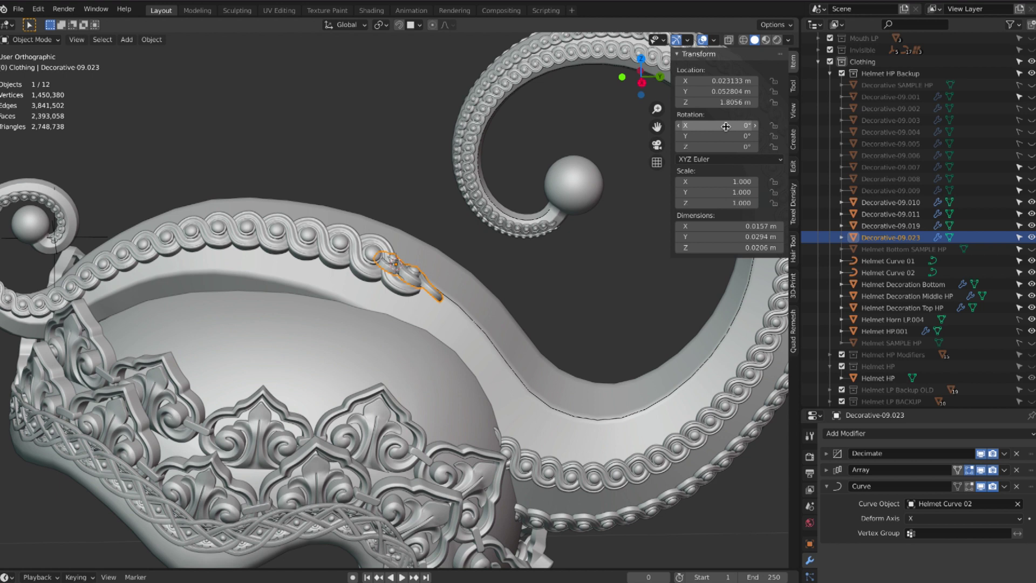
Step: Scale the ornament's mesh up by about 1.604 in Edit Mode and return to Object Mode
{"action": "middle_click_drag", "start_coordinate": [481, 313], "coordinate": [413, 296]}
{"action": "key", "text": "Tab"}
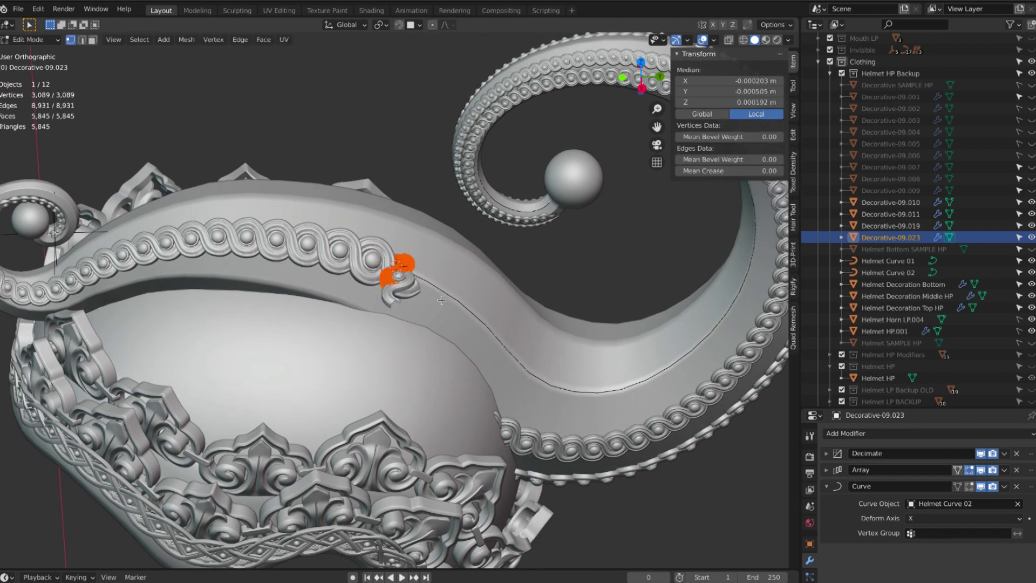
{"action": "key", "text": "s"}
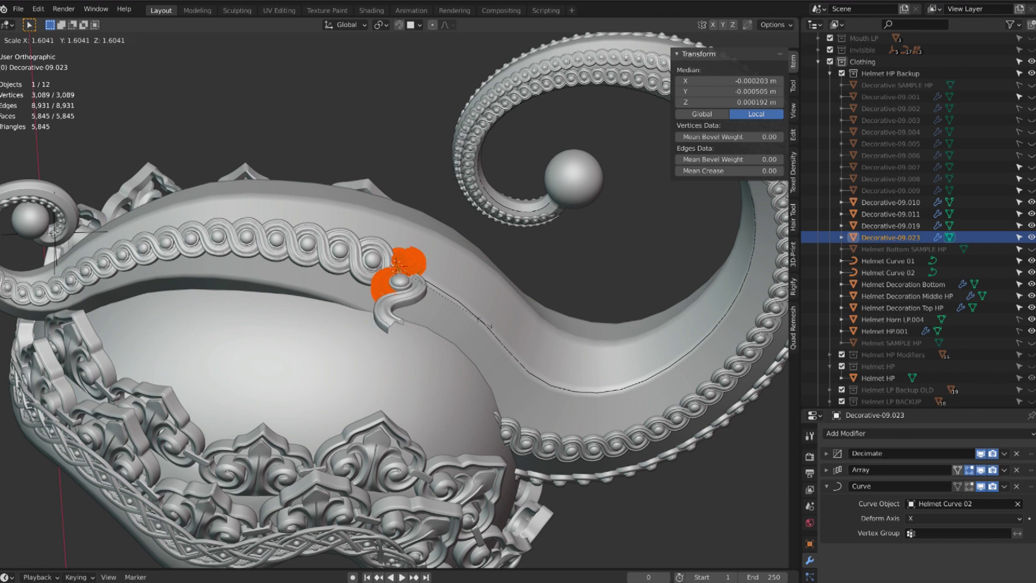
{"action": "left_click", "coordinate": [479, 319]}
{"action": "left_click", "coordinate": [48, 40]}
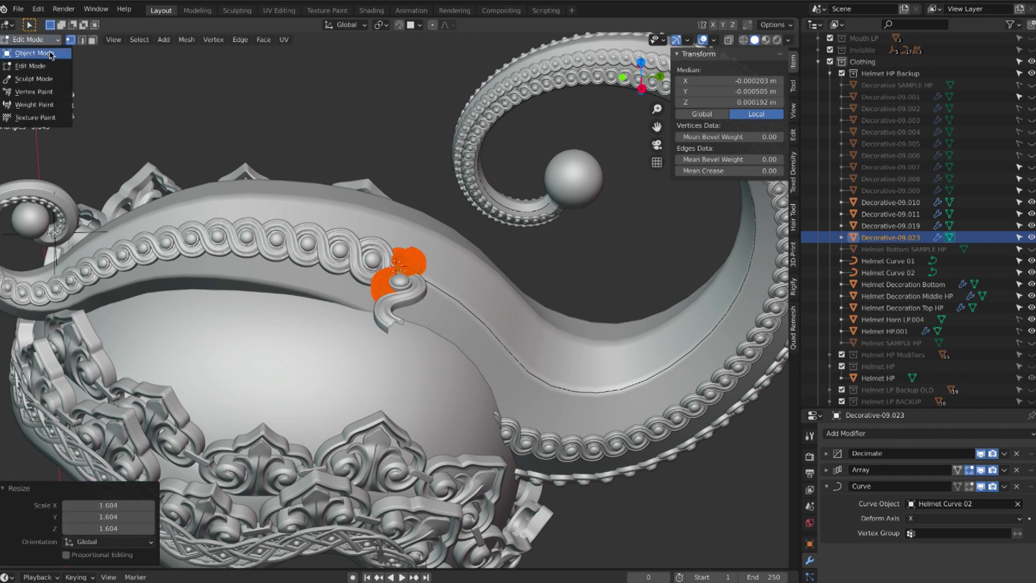
{"action": "left_click", "coordinate": [50, 53]}
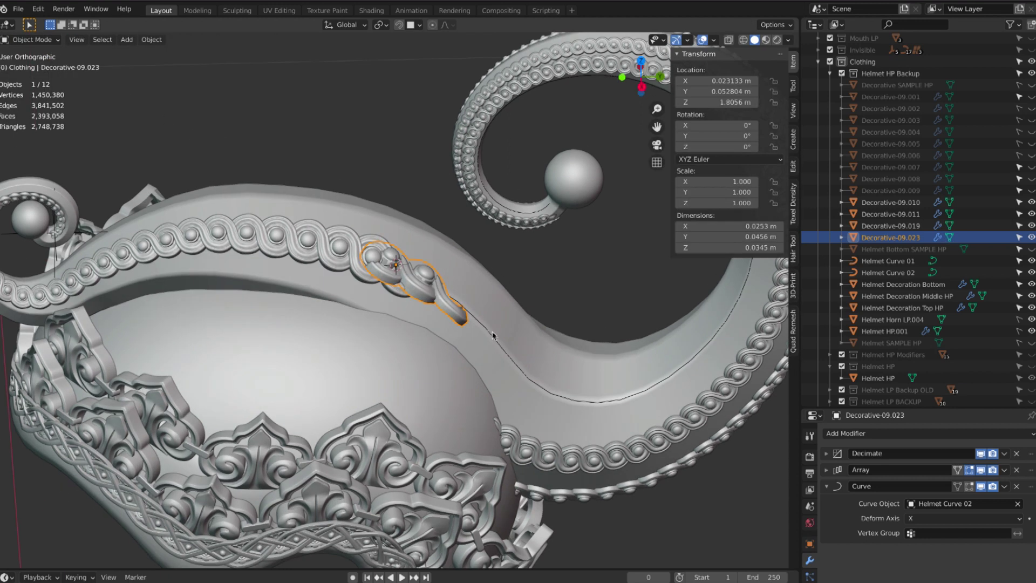
Step: Open Helmet Curve 02 in Edit Mode and set the tilt of all its control points to about 32.1°
{"action": "left_click", "coordinate": [489, 332]}
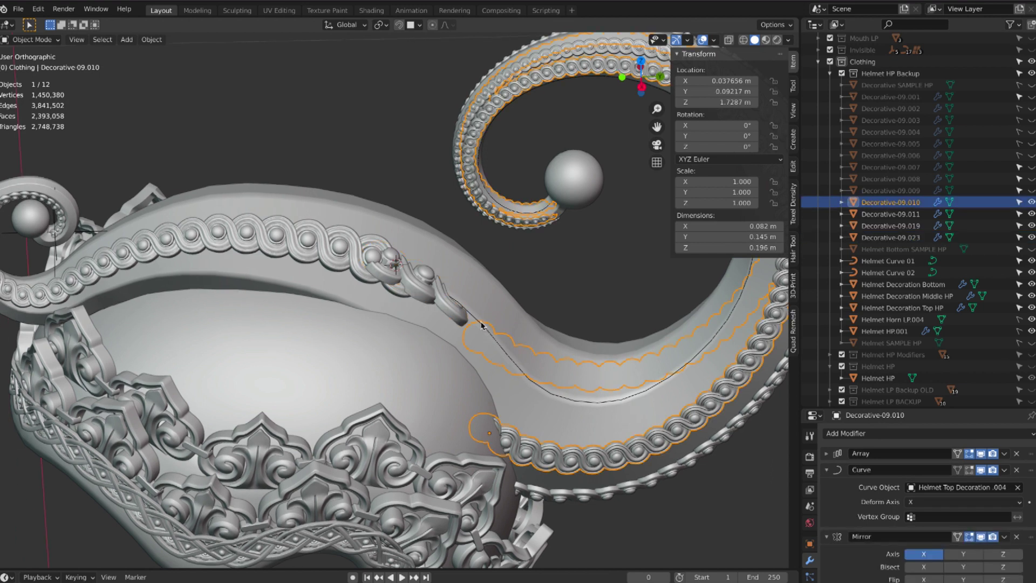
{"action": "left_click", "coordinate": [479, 324]}
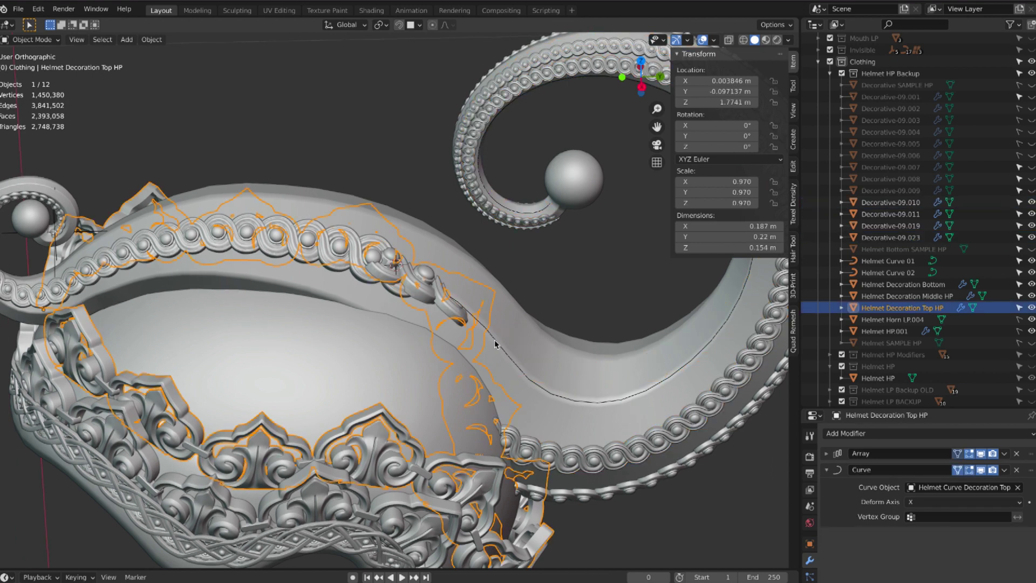
{"action": "left_click", "coordinate": [496, 343]}
{"action": "left_click", "coordinate": [495, 341]}
{"action": "key", "text": "Tab"}
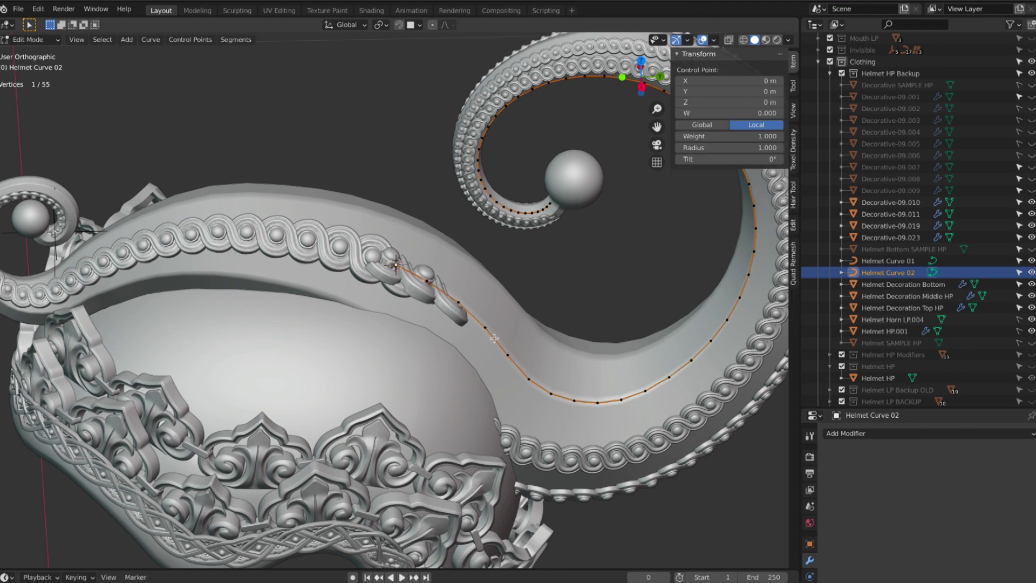
{"action": "key", "text": "a"}
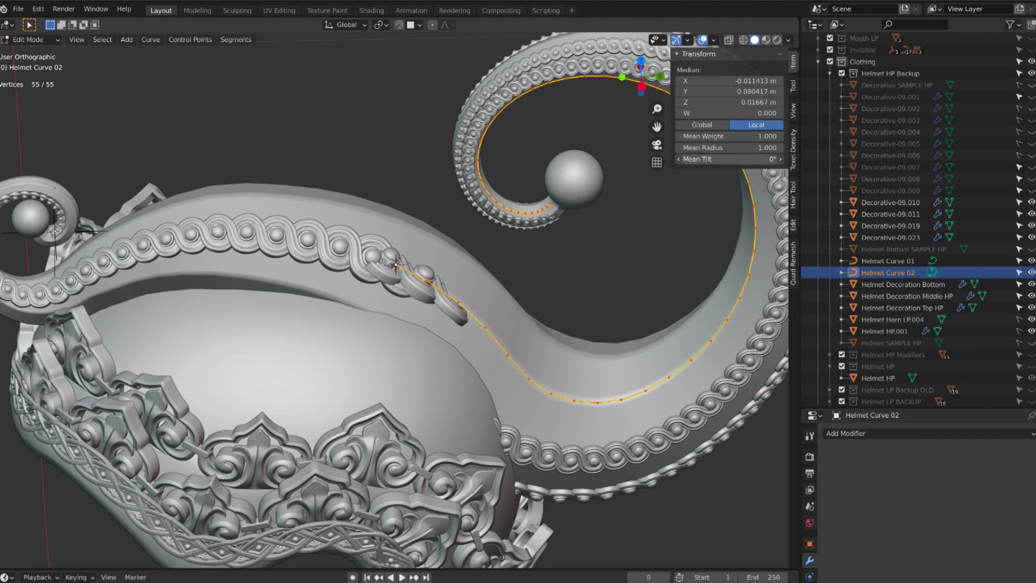
{"action": "mouse_move", "coordinate": [755, 160]}
{"action": "left_mouse_down"}
{"action": "mouse_move", "coordinate": [739, 159]}
{"action": "mouse_move", "coordinate": [775, 160]}
{"action": "left_mouse_up"}
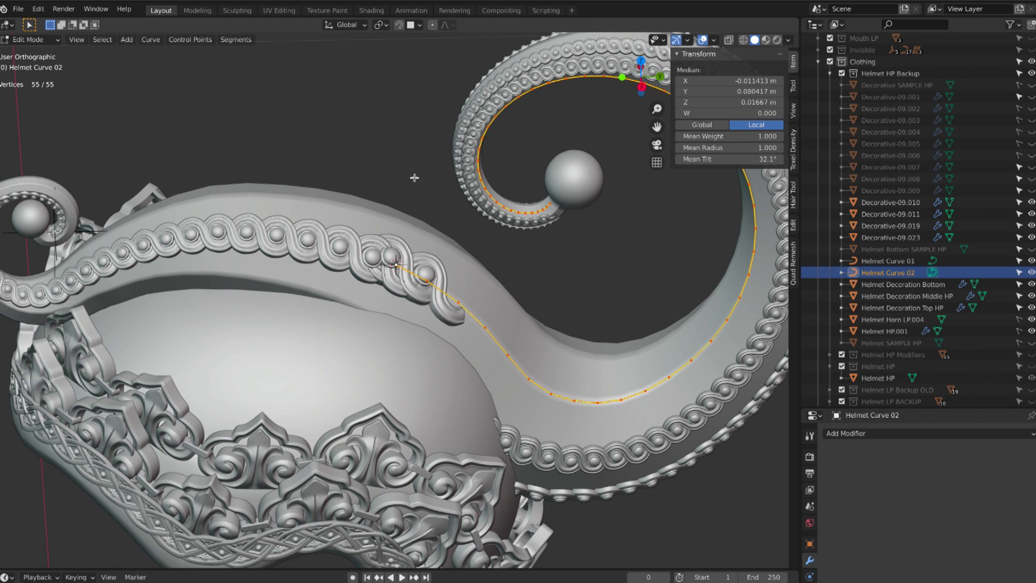
Step: Delete the first control point of Helmet Curve 02, where the new ornament overlaps the end of the existing chain
{"action": "middle_click_drag", "start_coordinate": [416, 173], "coordinate": [400, 174]}
{"action": "scroll", "coordinate": [399, 174], "scroll_direction": "up", "scroll_amount": 4}
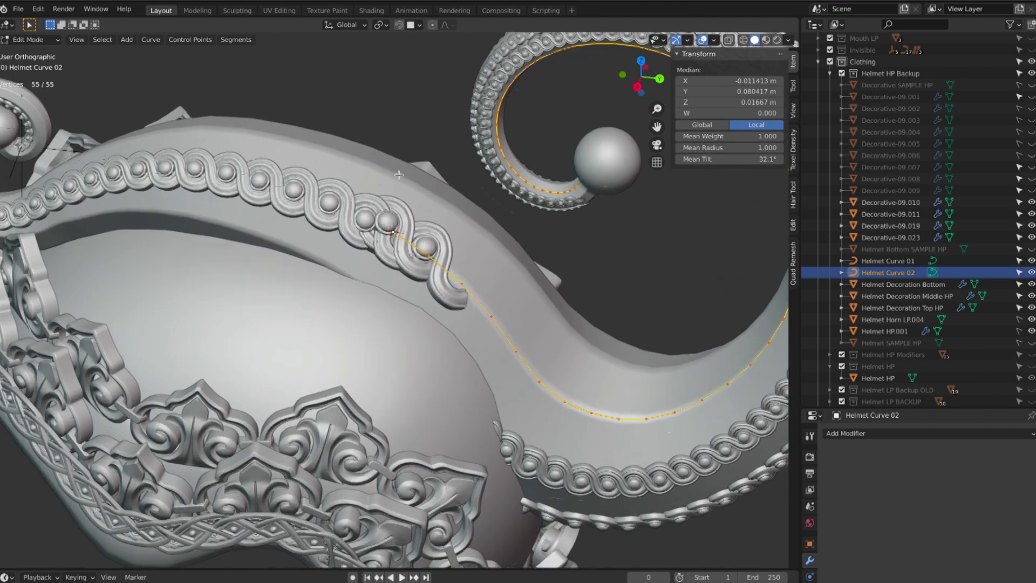
{"action": "left_click", "coordinate": [394, 204]}
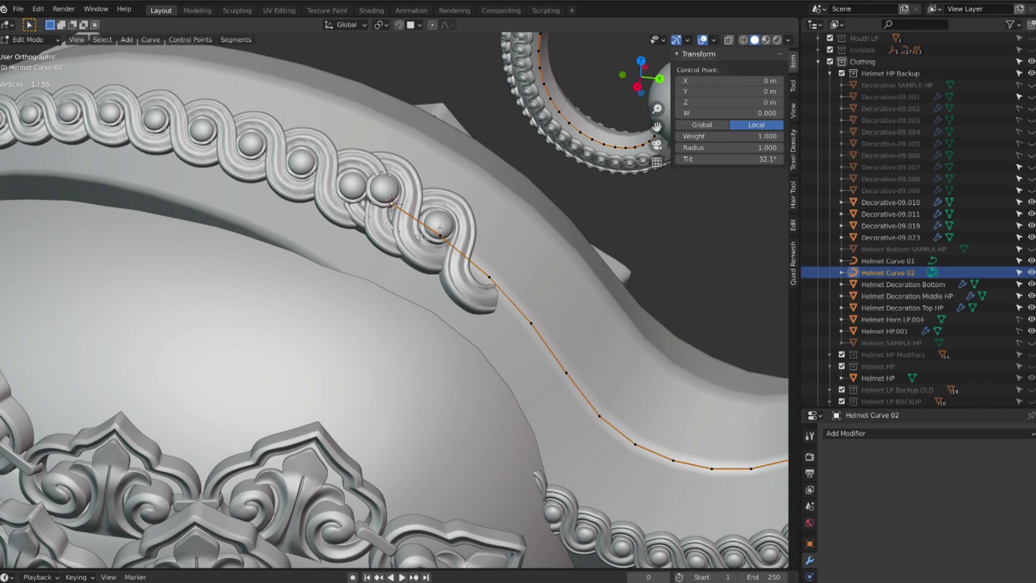
{"action": "key", "text": "x"}
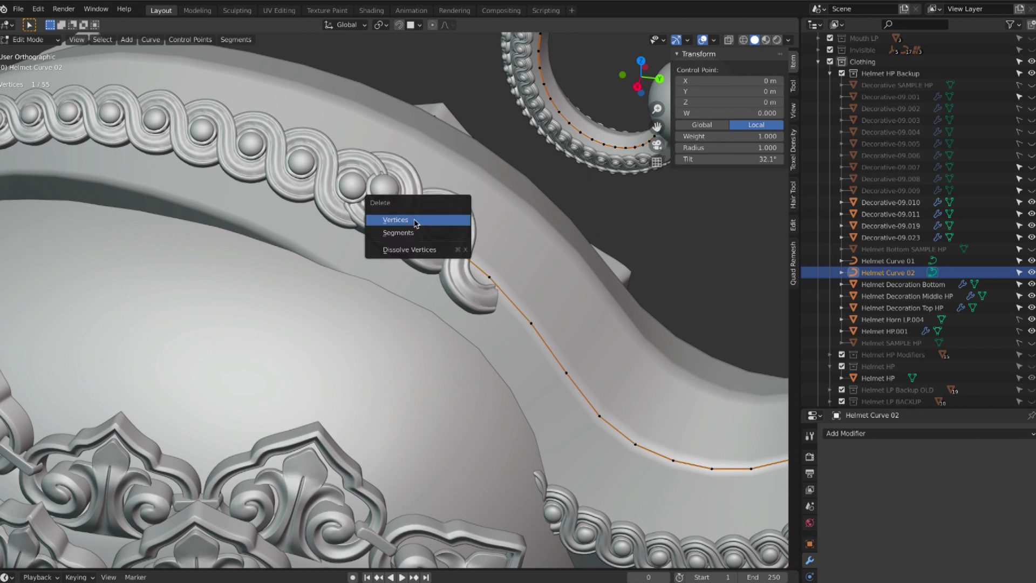
{"action": "left_click", "coordinate": [416, 221]}
Step: Move the curve's new first control point slightly toward the existing chain, and raise it about 0.00145 m along Z
{"action": "left_click", "coordinate": [445, 239]}
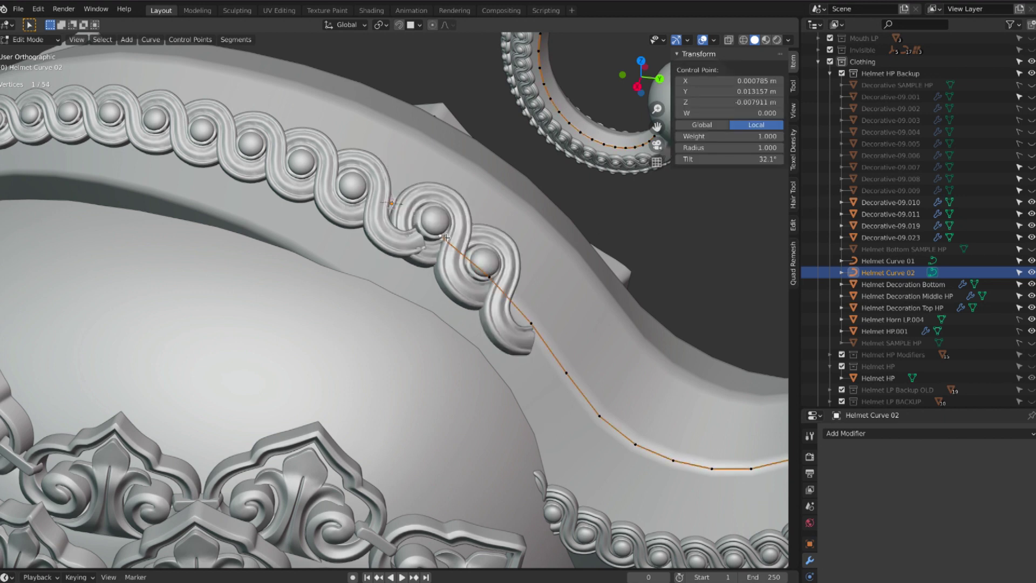
{"action": "key", "text": "g"}
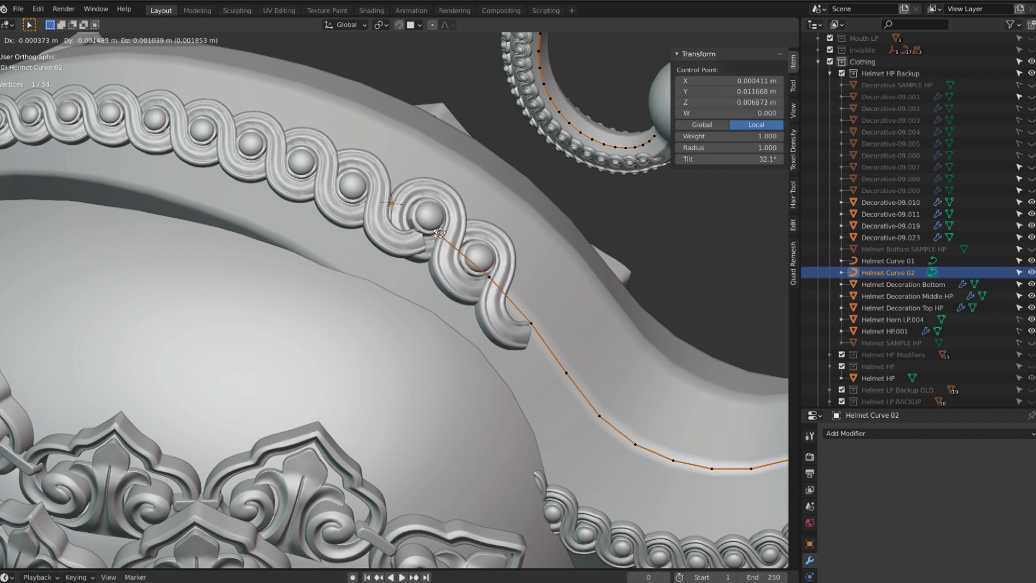
{"action": "left_click", "coordinate": [440, 232]}
{"action": "middle_click_drag", "start_coordinate": [440, 232], "coordinate": [440, 236]}
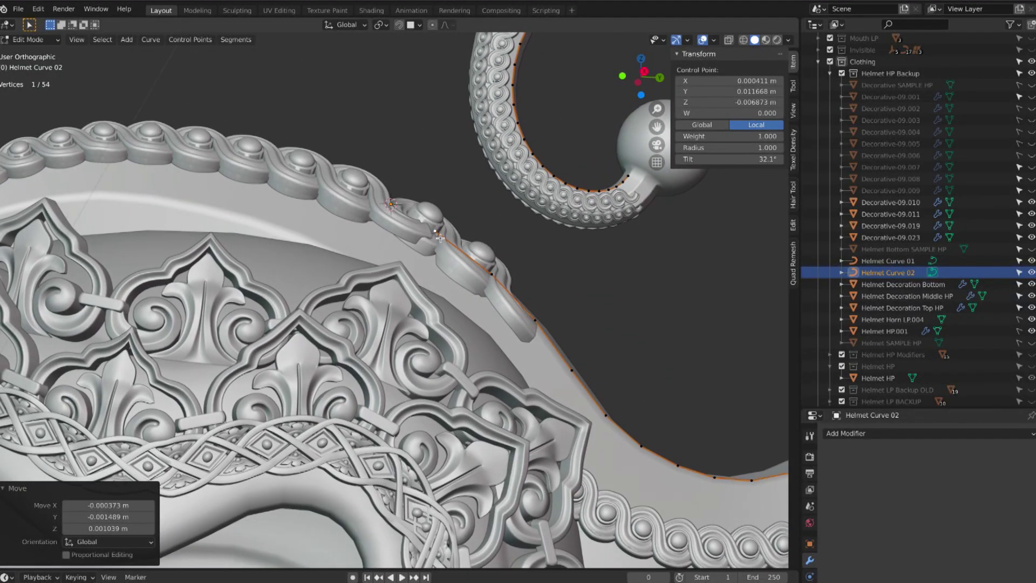
{"action": "key", "text": "g"}
{"action": "key", "text": "z"}
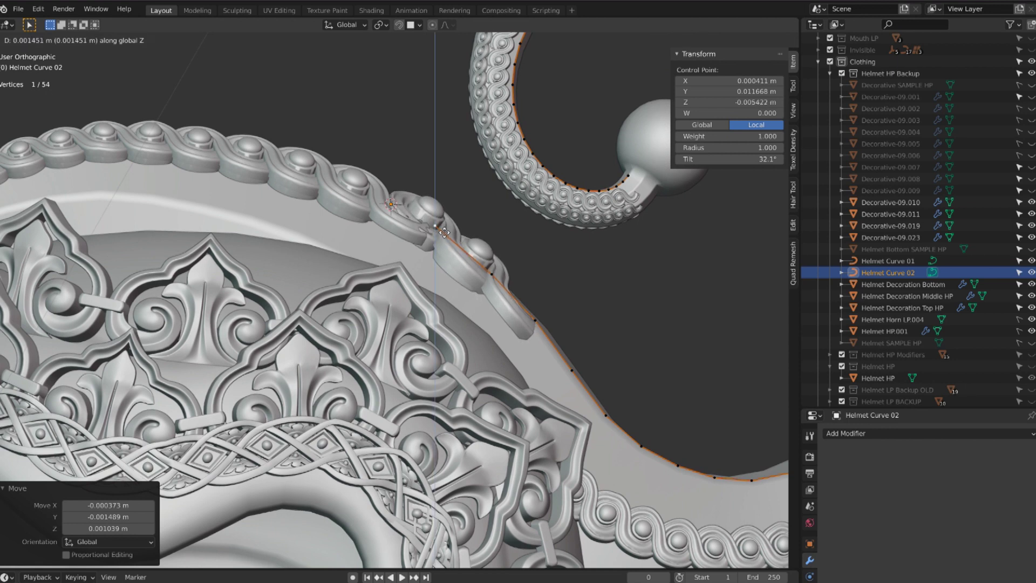
{"action": "left_click", "coordinate": [444, 232]}
Step: Try raising the curve's second control point about 0.001 m along Z, and undo that move
{"action": "left_click", "coordinate": [494, 271]}
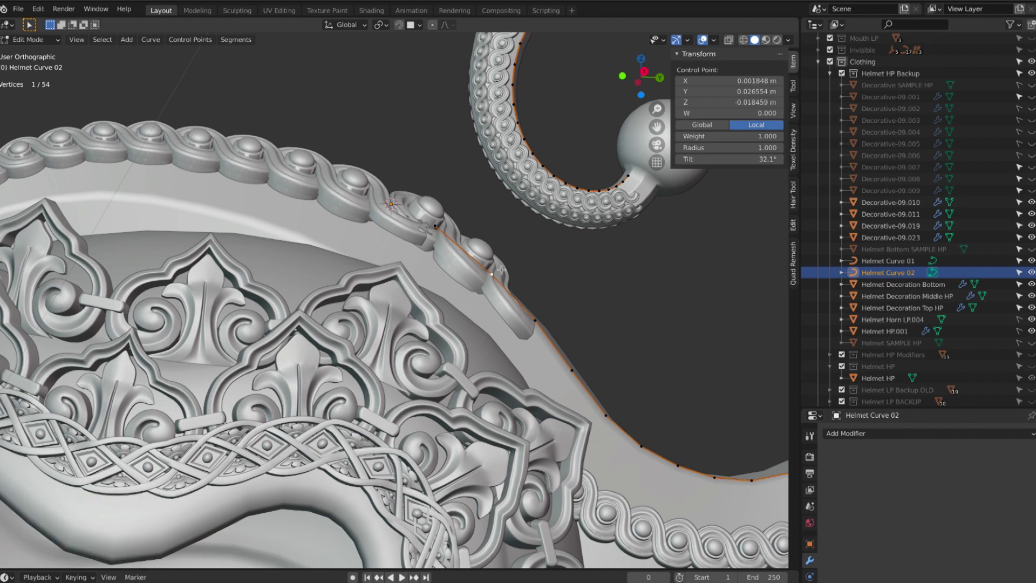
{"action": "key", "text": "g"}
{"action": "key", "text": "z"}
{"action": "left_click", "coordinate": [505, 267]}
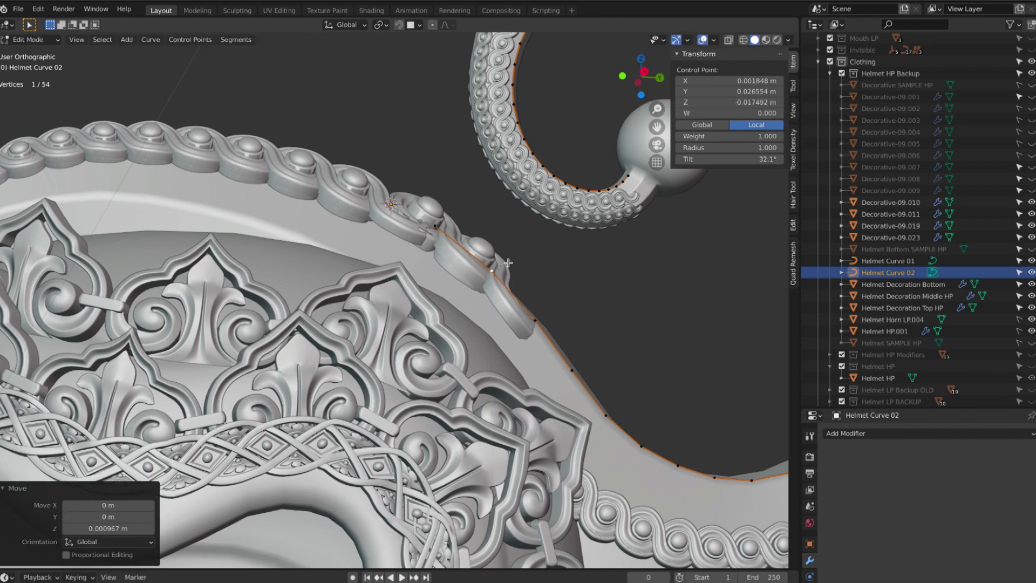
{"action": "middle_click_drag", "start_coordinate": [504, 267], "coordinate": [492, 208]}
{"action": "key", "text": "ctrl+z"}
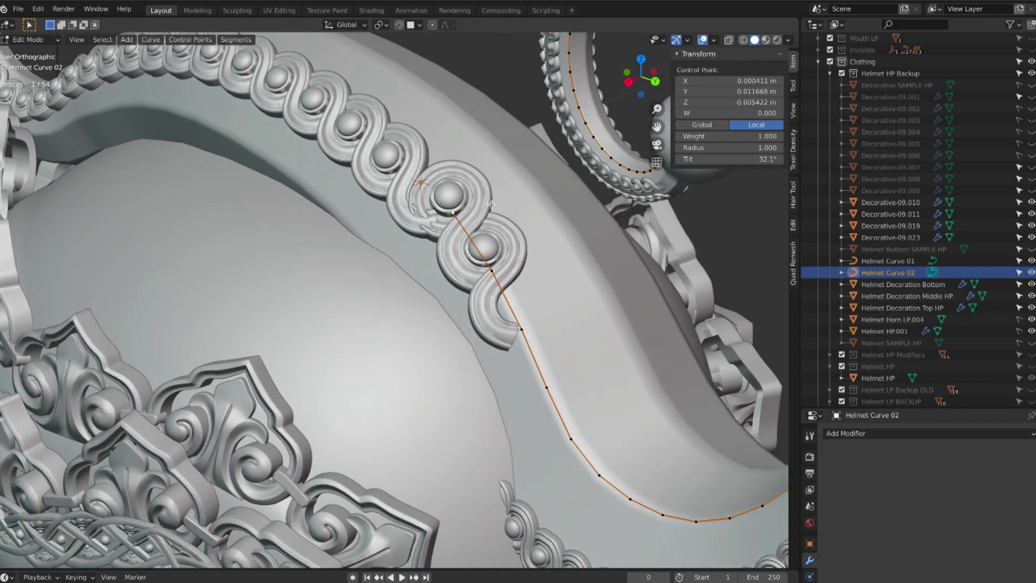
Step: Move the first control point onto the end of the existing chain, and lower it about 0.0008 m along Z
{"action": "key", "text": "g"}
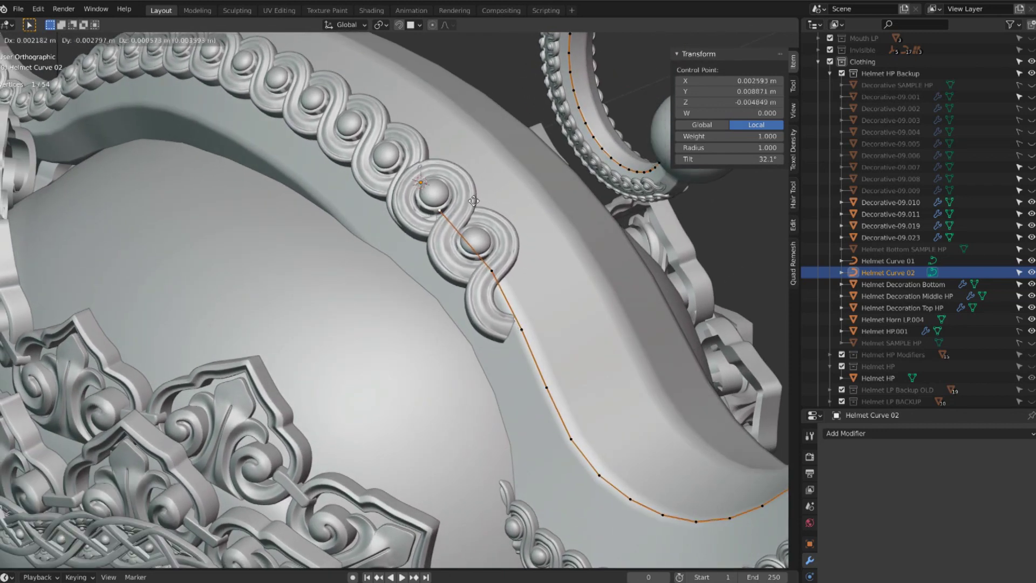
{"action": "left_click", "coordinate": [472, 200]}
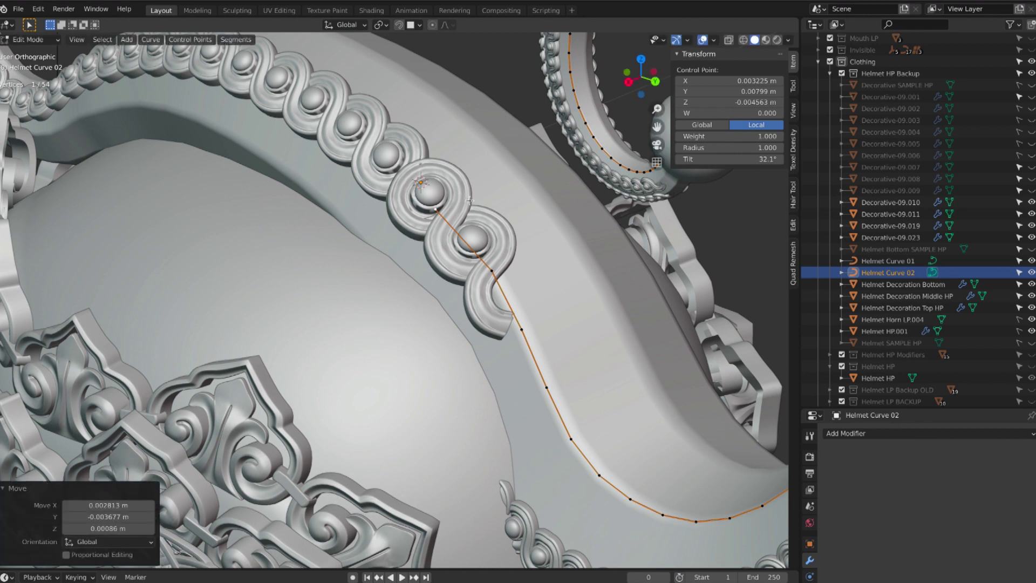
{"action": "middle_click_drag", "start_coordinate": [472, 201], "coordinate": [472, 207]}
{"action": "key", "text": "g"}
{"action": "key", "text": "z"}
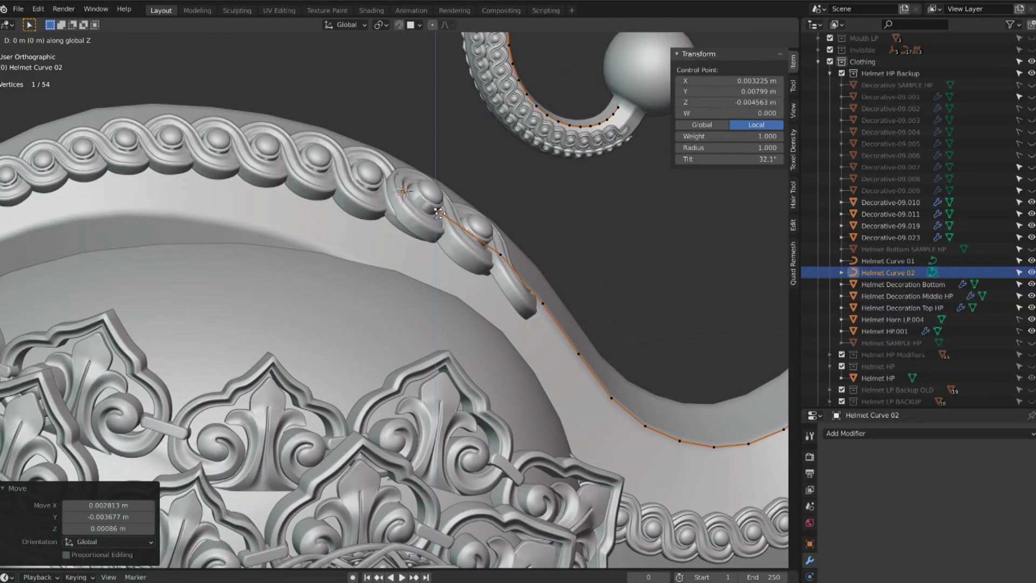
{"action": "left_click", "coordinate": [440, 216]}
{"action": "middle_click_drag", "start_coordinate": [439, 216], "coordinate": [438, 214]}
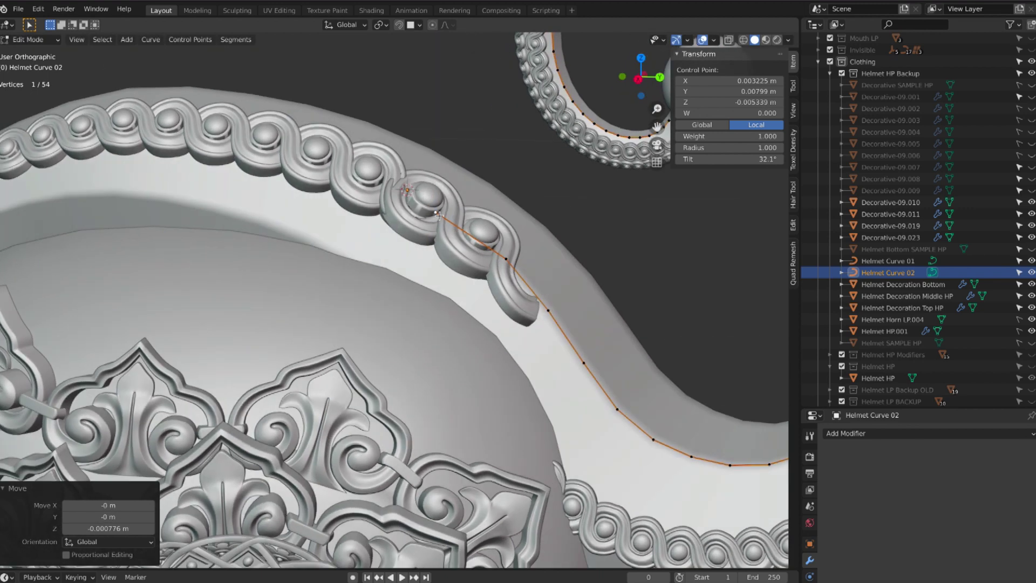
Step: Nudge the first control point about 0.0006 m further toward the existing chain and return to Object Mode
{"action": "key", "text": "g"}
{"action": "right_click", "coordinate": [415, 199]}
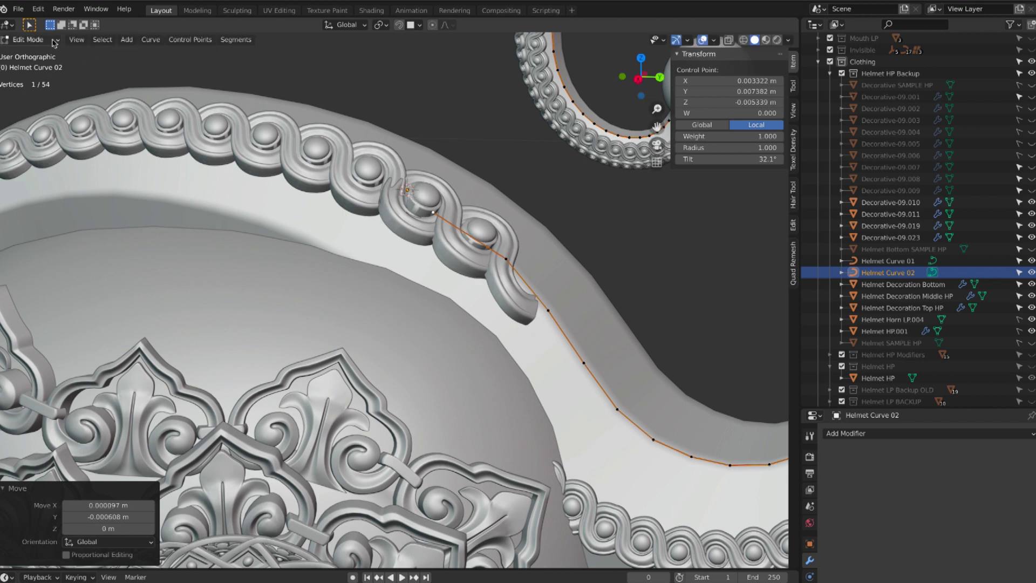
{"action": "left_click", "coordinate": [32, 40]}
{"action": "left_click", "coordinate": [52, 52]}
{"action": "scroll", "coordinate": [448, 136], "scroll_direction": "down", "scroll_amount": 4}
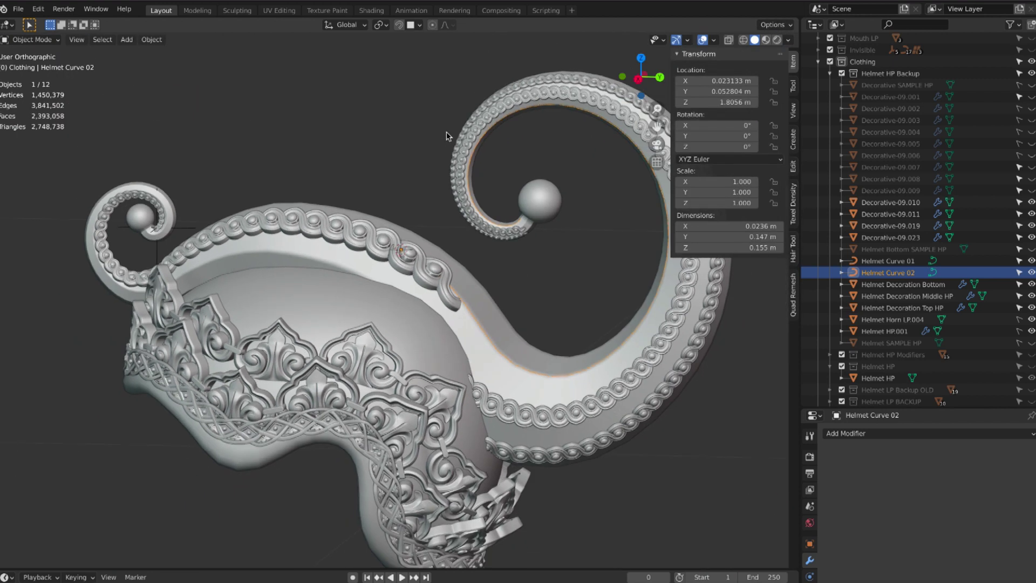
{"action": "middle_click_drag", "start_coordinate": [448, 135], "coordinate": [430, 278]}
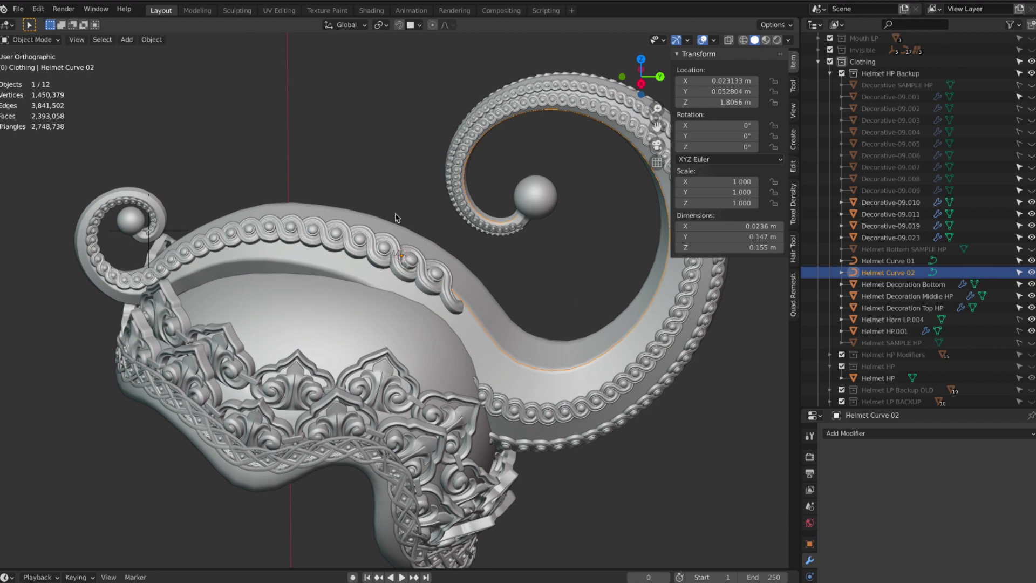
Step: Add a Plain Axes empty at the start of Helmet Curve 02 and scale it down to about 0.047
{"action": "left_click", "coordinate": [385, 190]}
{"action": "right_click", "coordinate": [384, 187]}
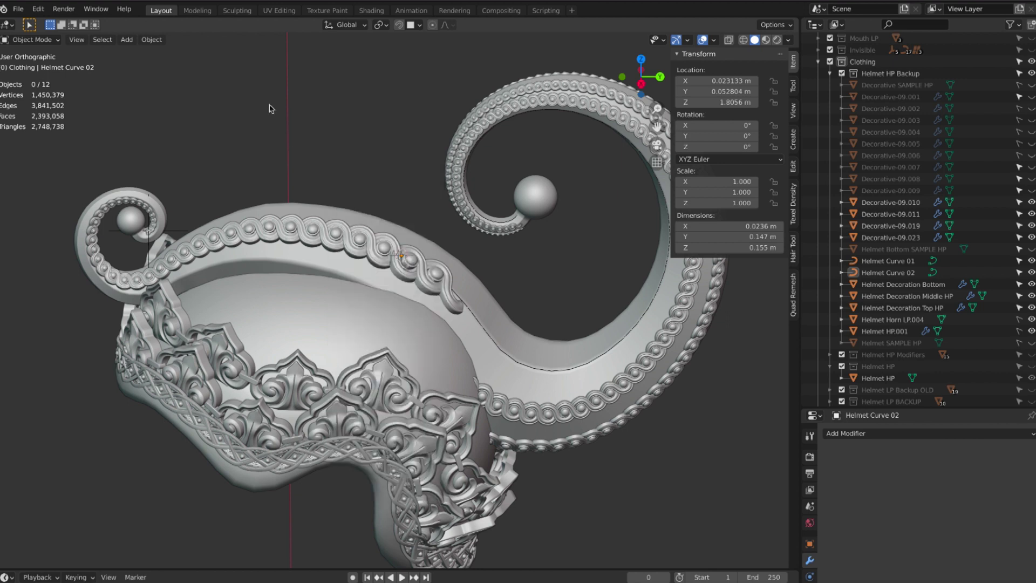
{"action": "key", "text": "shift+a"}
{"action": "mouse_move", "coordinate": [275, 147]}
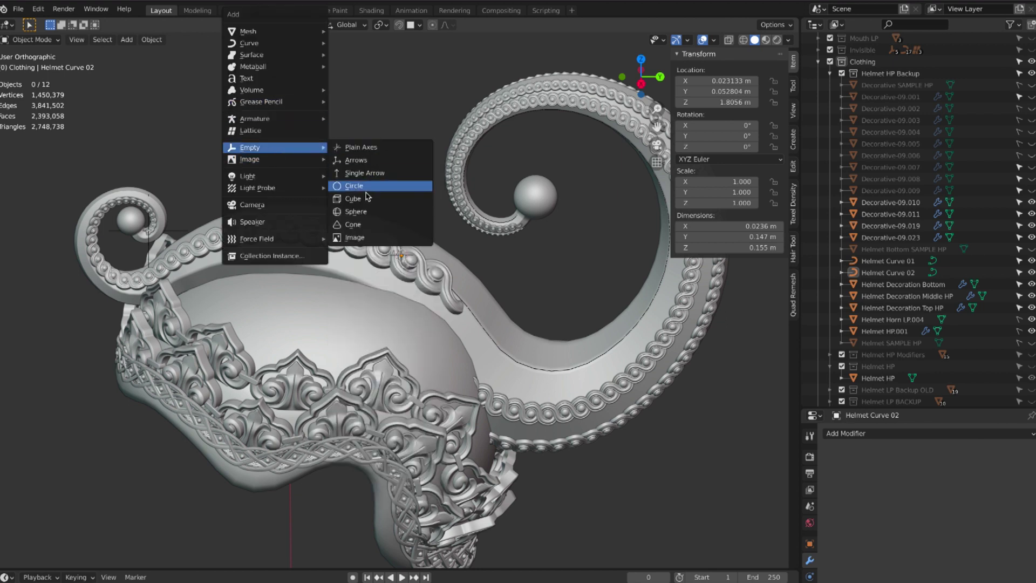
{"action": "left_click", "coordinate": [360, 147]}
{"action": "key", "text": "s"}
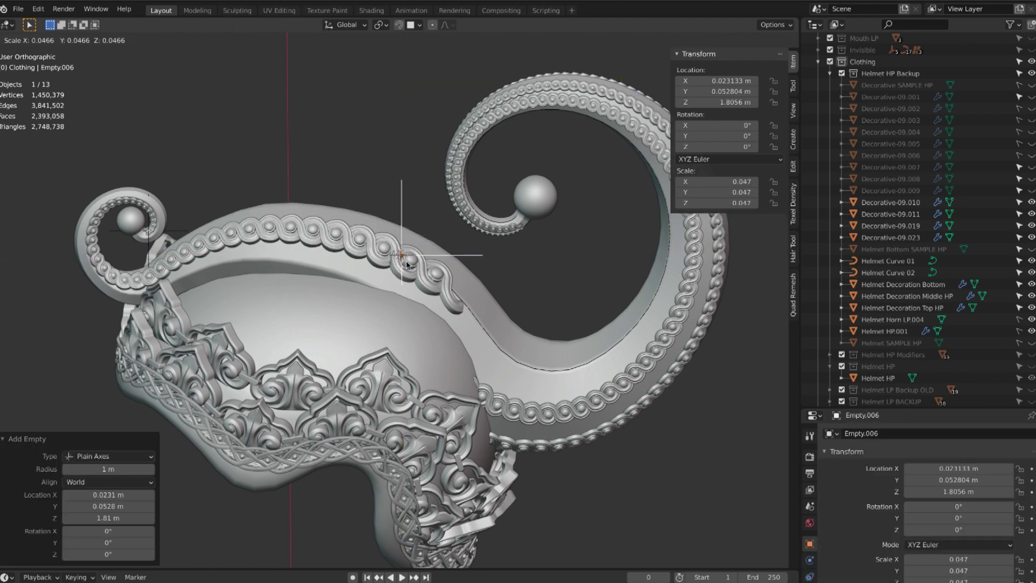
{"action": "left_click", "coordinate": [408, 207]}
Step: Apply the scale of the new empty
{"action": "key", "text": "shift+a"}
{"action": "mouse_move", "coordinate": [412, 209]}
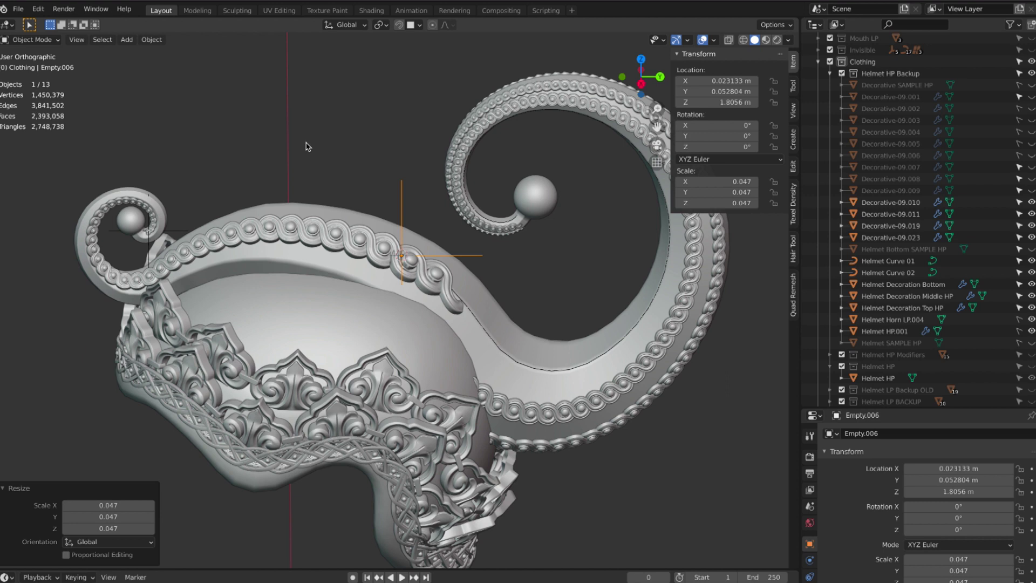
{"action": "key", "text": "ctrl+a"}
{"action": "left_click", "coordinate": [319, 144]}
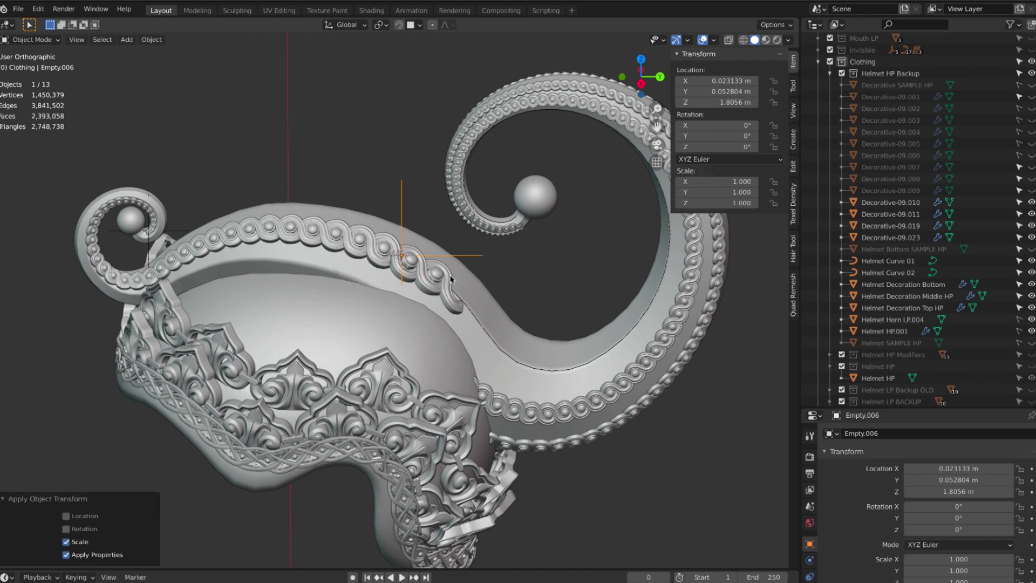
Step: Copy all location values from the new scroll ornament to the empty, and clear the selection
{"action": "scroll", "coordinate": [455, 295], "scroll_direction": "up", "scroll_amount": 2}
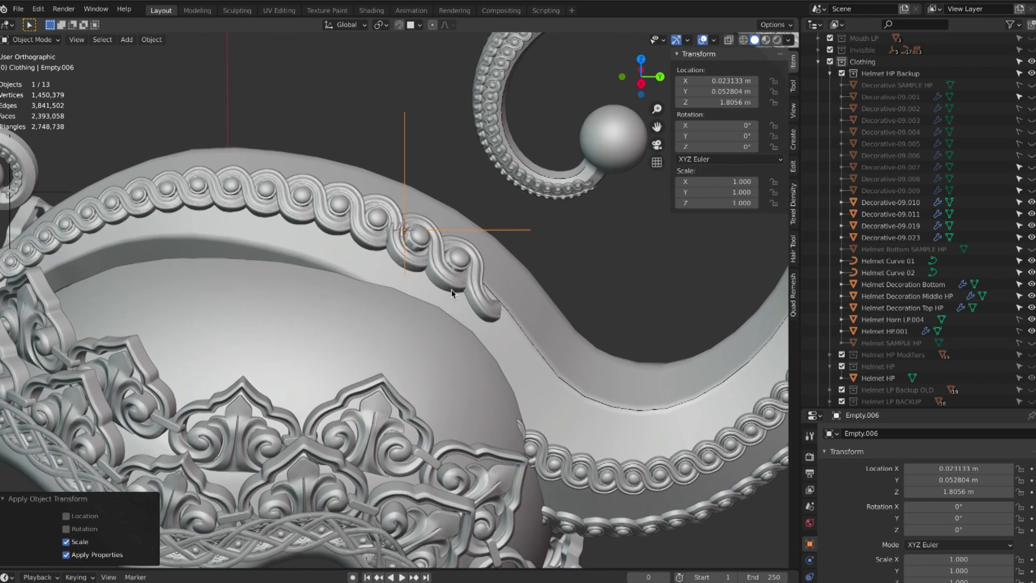
{"action": "scroll", "coordinate": [455, 296], "scroll_direction": "up", "scroll_amount": 1}
{"action": "mouse_move", "coordinate": [453, 285]}
{"action": "middle_mouse_down"}
{"action": "mouse_move", "coordinate": [475, 236]}
{"action": "mouse_move", "coordinate": [447, 272]}
{"action": "middle_mouse_up"}
{"action": "left_click", "coordinate": [448, 272], "text": "shift"}
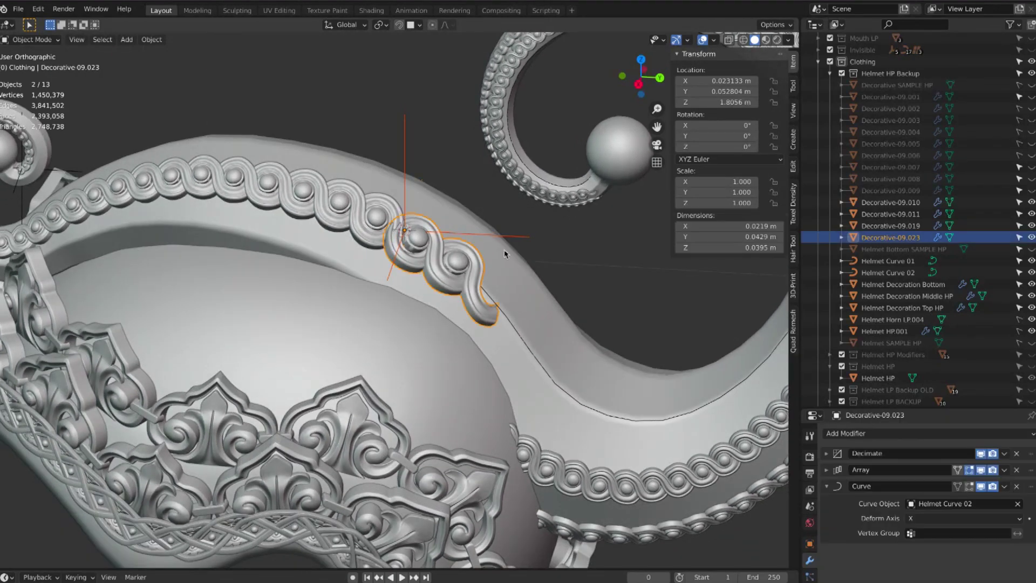
{"action": "right_click", "coordinate": [723, 90]}
{"action": "left_click", "coordinate": [716, 164]}
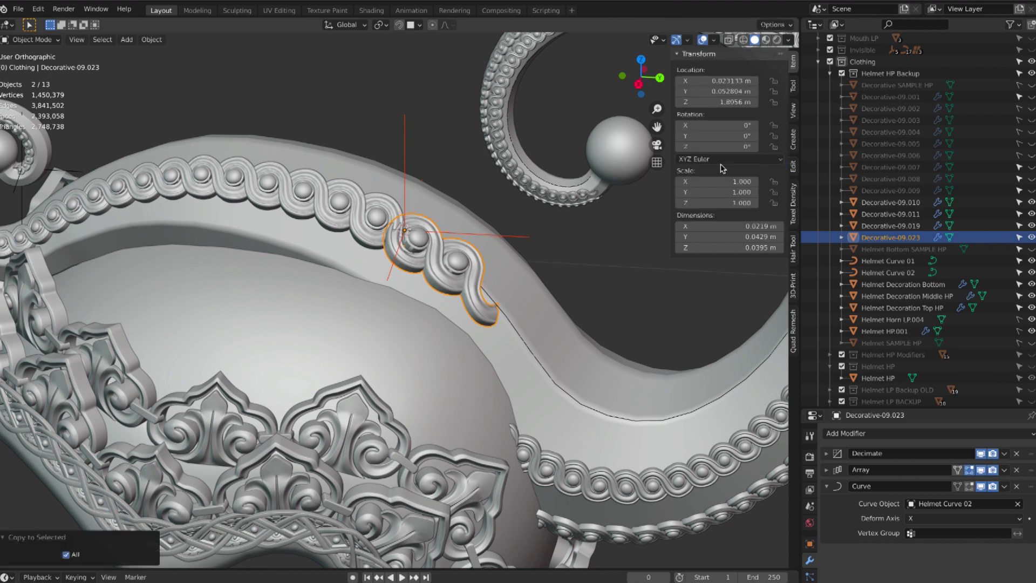
{"action": "left_click", "coordinate": [471, 141]}
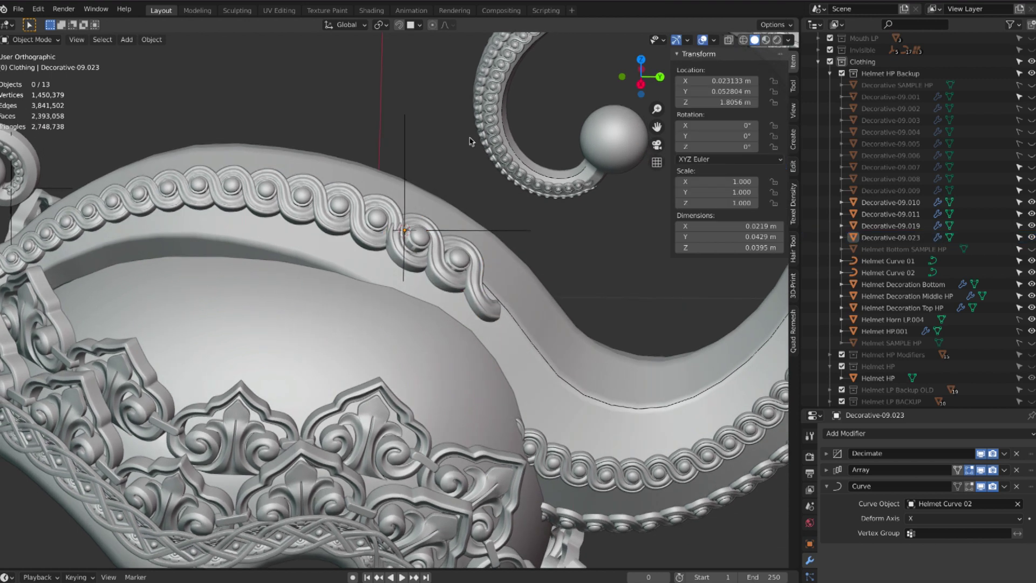
Step: Set the Array modifier count of the new scroll ornament, Decorative-09.023, to 28
{"action": "left_click", "coordinate": [472, 286]}
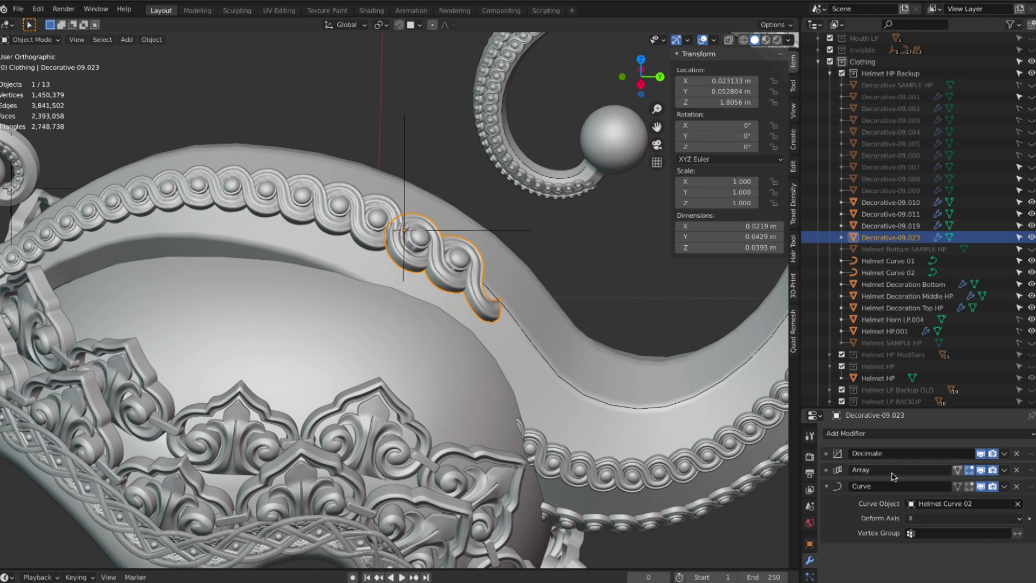
{"action": "left_click", "coordinate": [826, 470]}
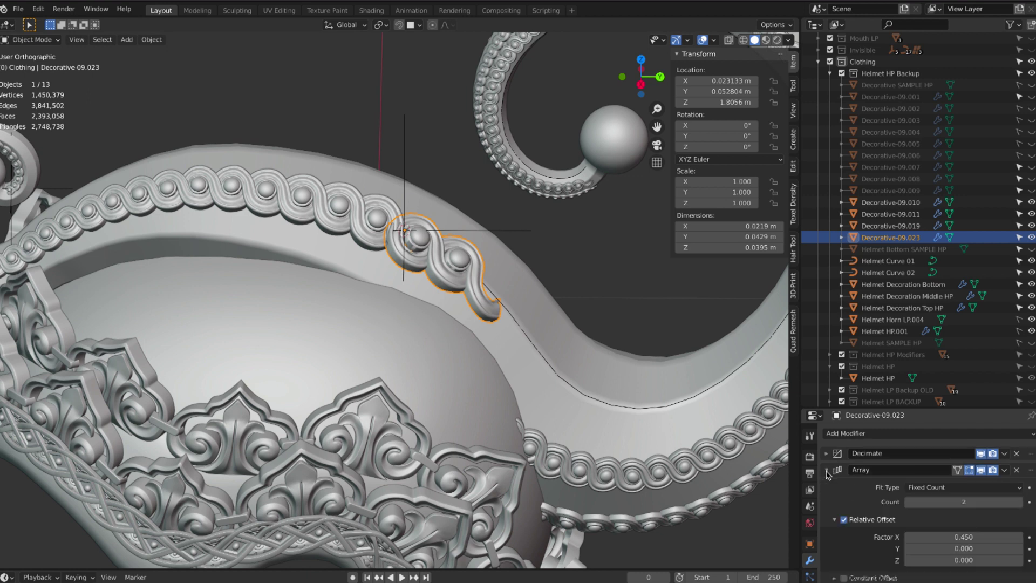
{"action": "left_click", "coordinate": [1020, 503]}
{"action": "left_click", "coordinate": [1020, 502]}
{"action": "left_click", "coordinate": [1019, 502]}
{"action": "left_click", "coordinate": [1020, 502]}
{"action": "left_click", "coordinate": [1019, 503]}
{"action": "left_click", "coordinate": [1019, 503]}
{"action": "left_click", "coordinate": [1020, 503]}
{"action": "left_click", "coordinate": [1020, 503]}
{"action": "left_click", "coordinate": [1020, 502]}
{"action": "left_click", "coordinate": [1020, 503]}
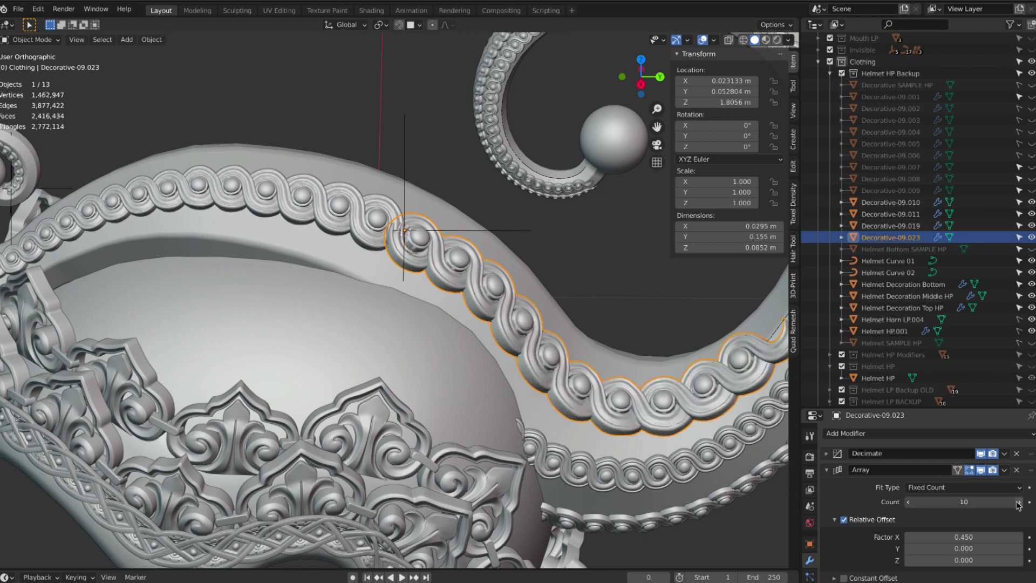
{"action": "left_click", "coordinate": [1020, 502]}
{"action": "left_click", "coordinate": [1019, 503]}
{"action": "left_click", "coordinate": [1018, 503]}
{"action": "left_click", "coordinate": [1018, 503]}
{"action": "left_click", "coordinate": [1017, 503]}
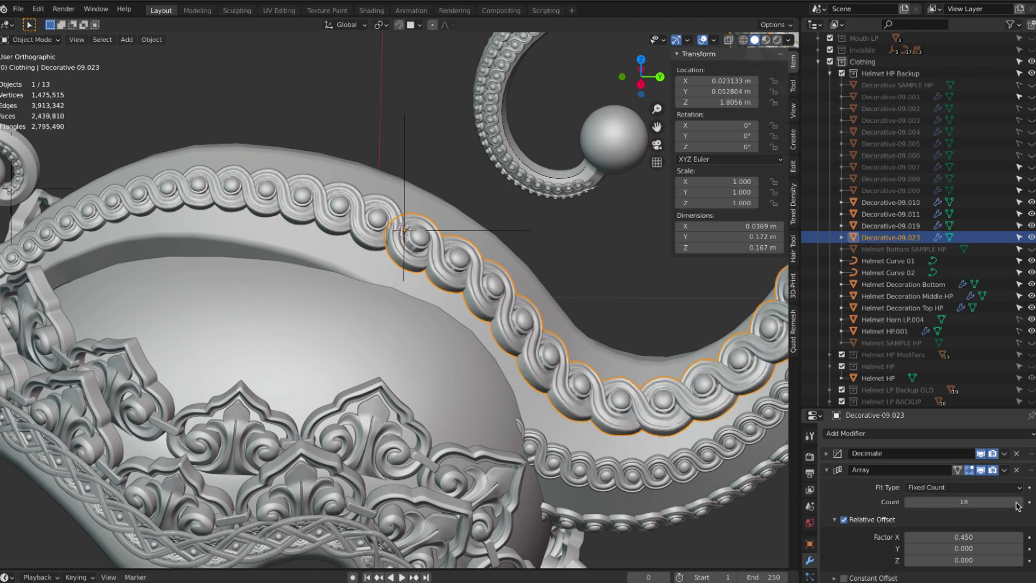
{"action": "left_click", "coordinate": [1017, 503]}
{"action": "left_click", "coordinate": [1017, 503]}
{"action": "left_click", "coordinate": [1018, 504]}
{"action": "left_click", "coordinate": [1018, 503]}
{"action": "left_click", "coordinate": [1018, 503]}
{"action": "left_click", "coordinate": [1019, 503]}
{"action": "left_click", "coordinate": [1019, 504]}
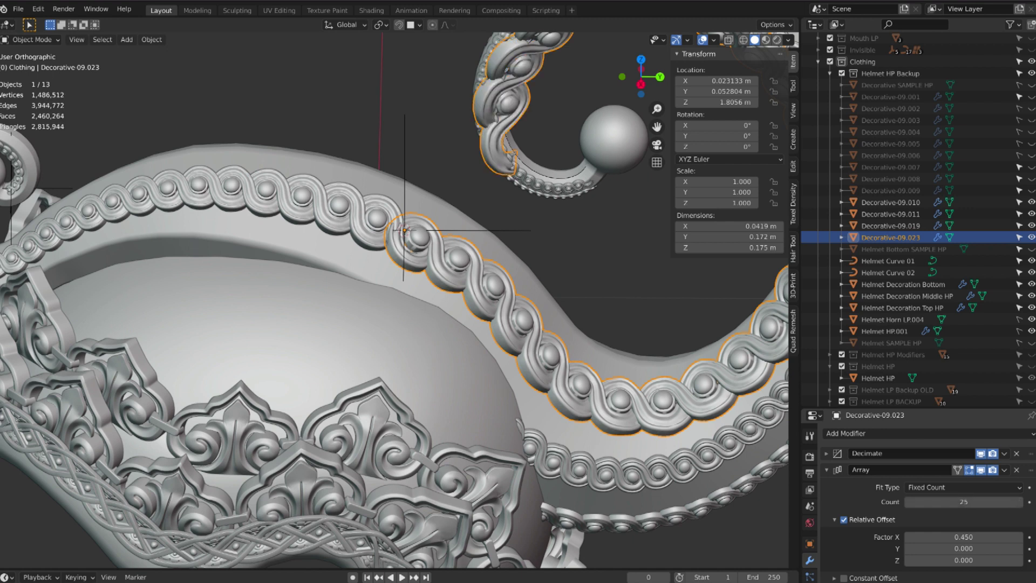
{"action": "left_click", "coordinate": [1019, 503]}
{"action": "left_click", "coordinate": [1018, 503]}
{"action": "left_click", "coordinate": [1020, 502]}
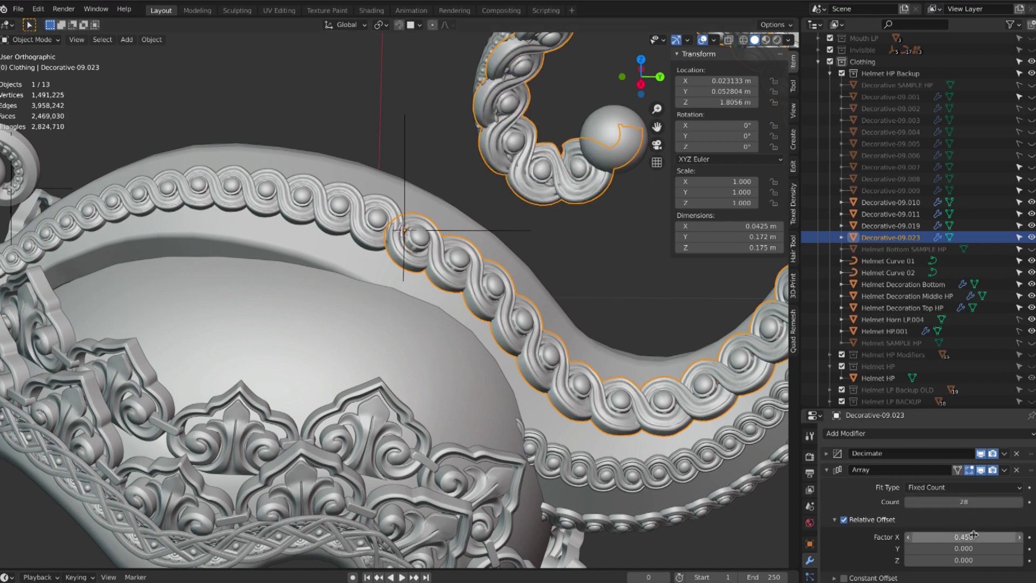
Step: Enable Object Offset in the Array modifier of Decorative-09.023 with Empty.006 as the offset object, and clear the selection
{"action": "scroll", "coordinate": [875, 526], "scroll_direction": "down", "scroll_amount": 3}
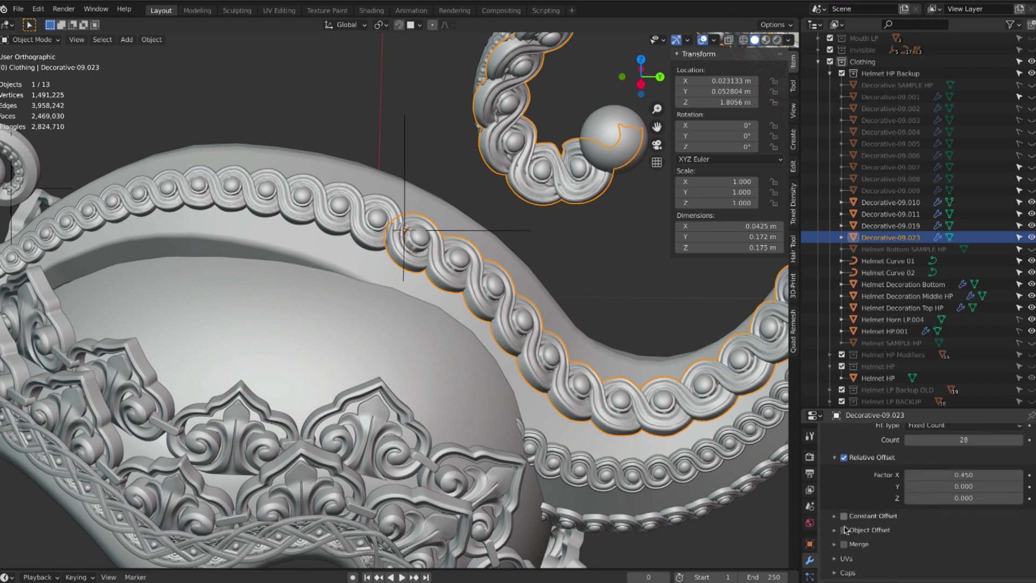
{"action": "left_click", "coordinate": [844, 530]}
{"action": "scroll", "coordinate": [907, 537], "scroll_direction": "down", "scroll_amount": 1}
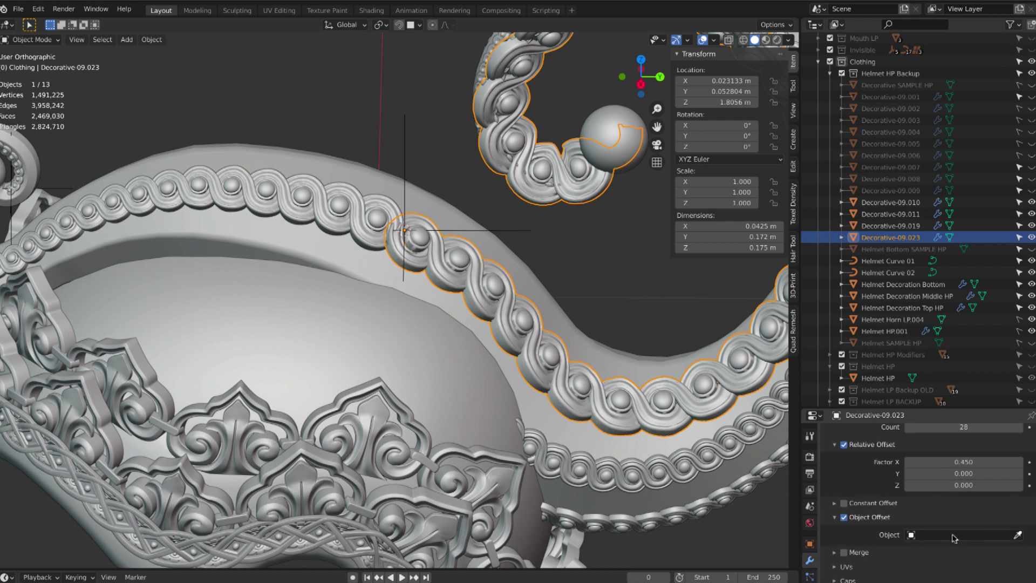
{"action": "left_click", "coordinate": [1015, 536]}
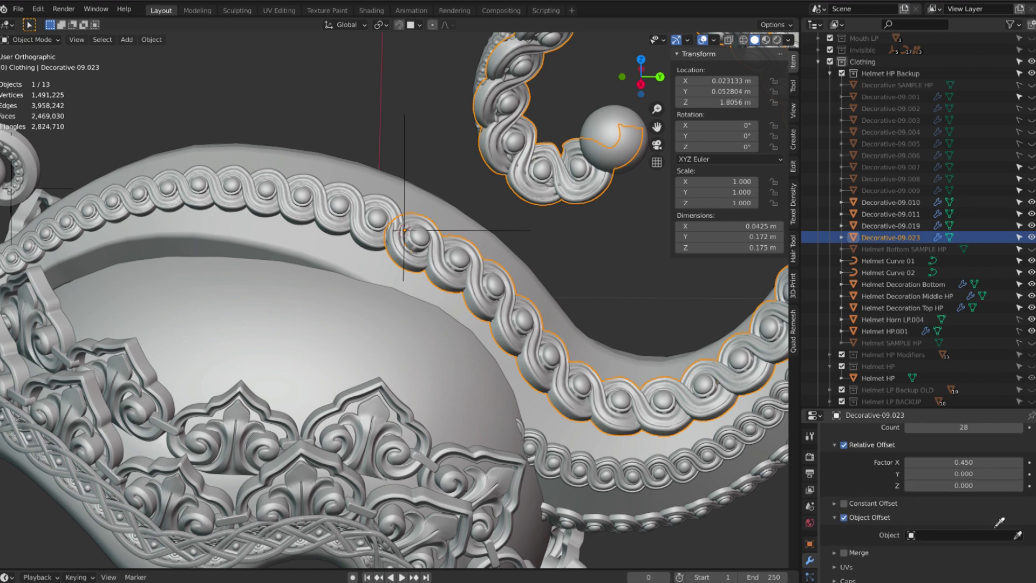
{"action": "left_click", "coordinate": [498, 231]}
{"action": "left_click", "coordinate": [529, 236]}
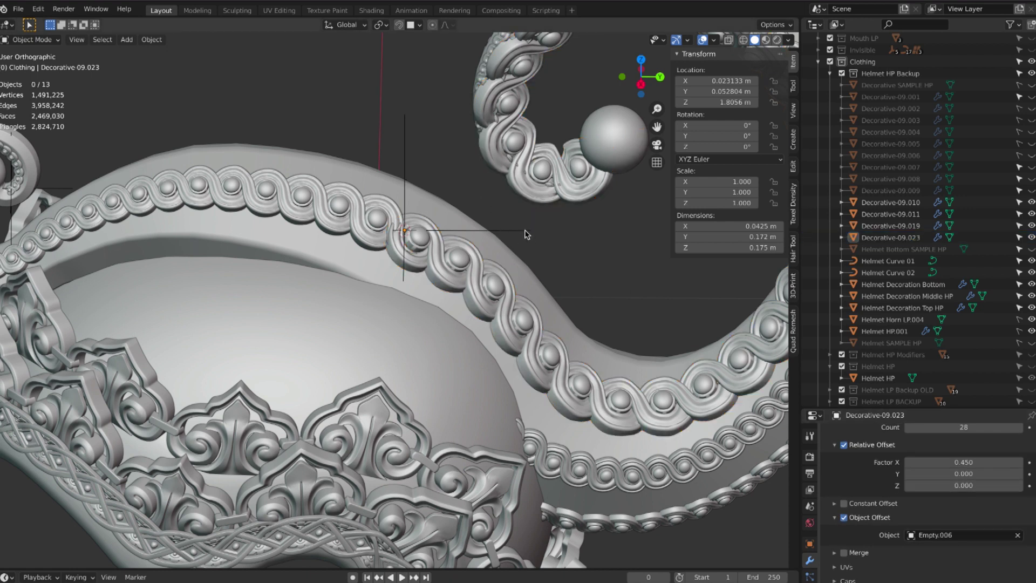
Step: Set the scale of Empty.006 to 0.95 on X, Y and Z
{"action": "left_click", "coordinate": [527, 234]}
{"action": "left_click", "coordinate": [715, 183]}
{"action": "type", "text": "1.0"}
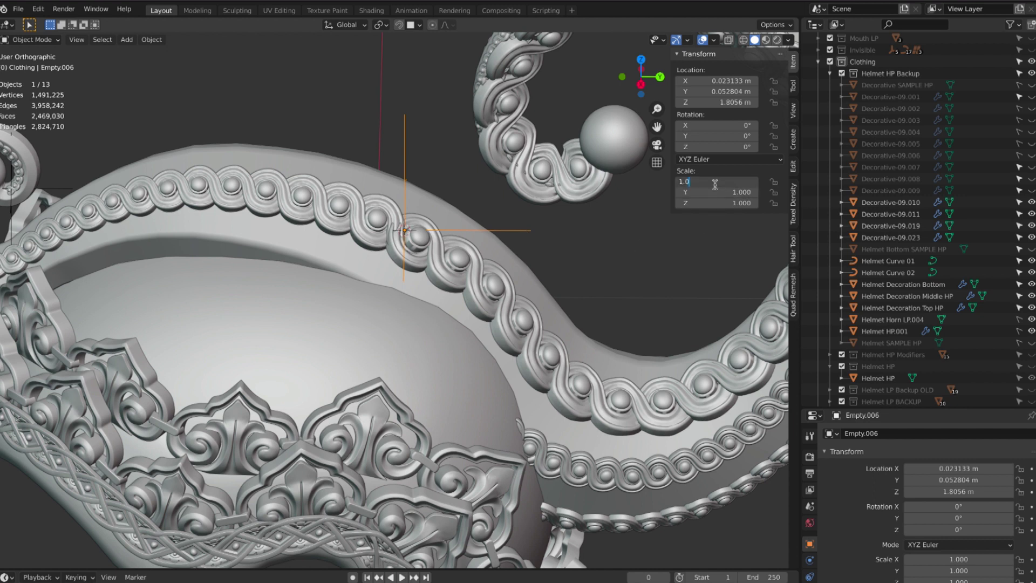
{"action": "key", "text": "ctrl+a"}
{"action": "key", "text": "Tab"}
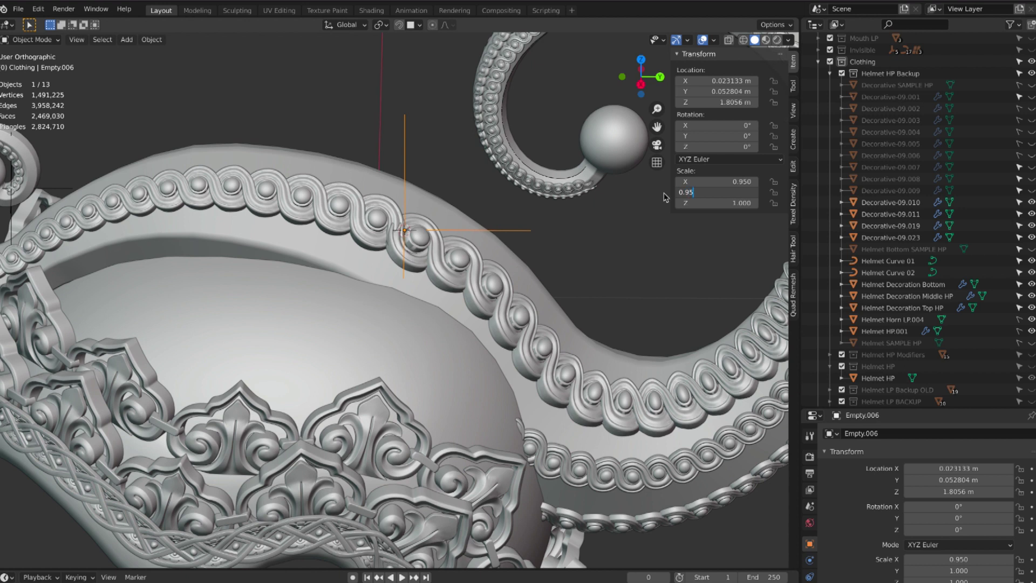
{"action": "type", "text": "0.95"}
{"action": "key", "text": "Return"}
{"action": "left_click", "coordinate": [686, 203]}
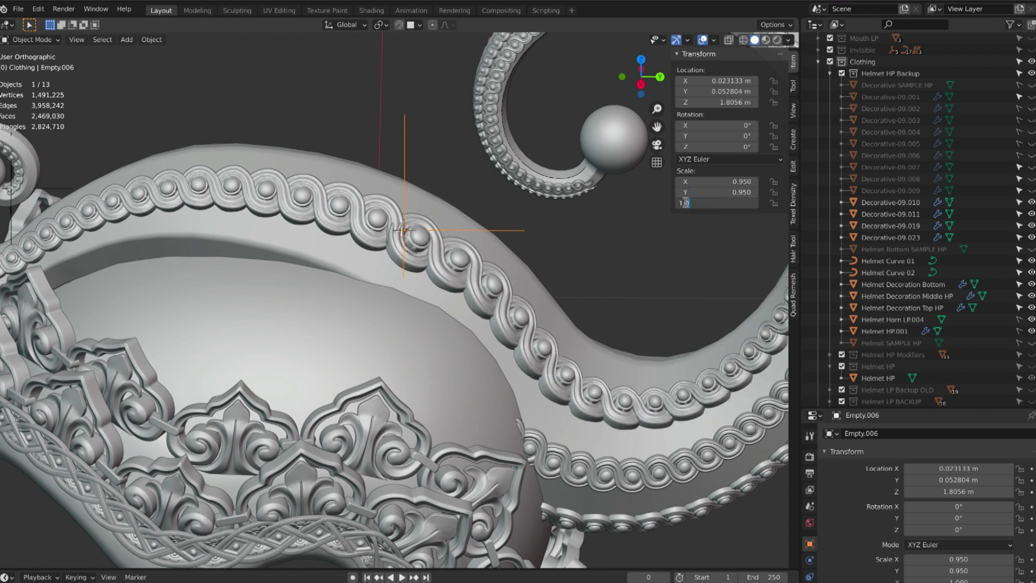
{"action": "type", "text": "0.95"}
{"action": "key", "text": "Return"}
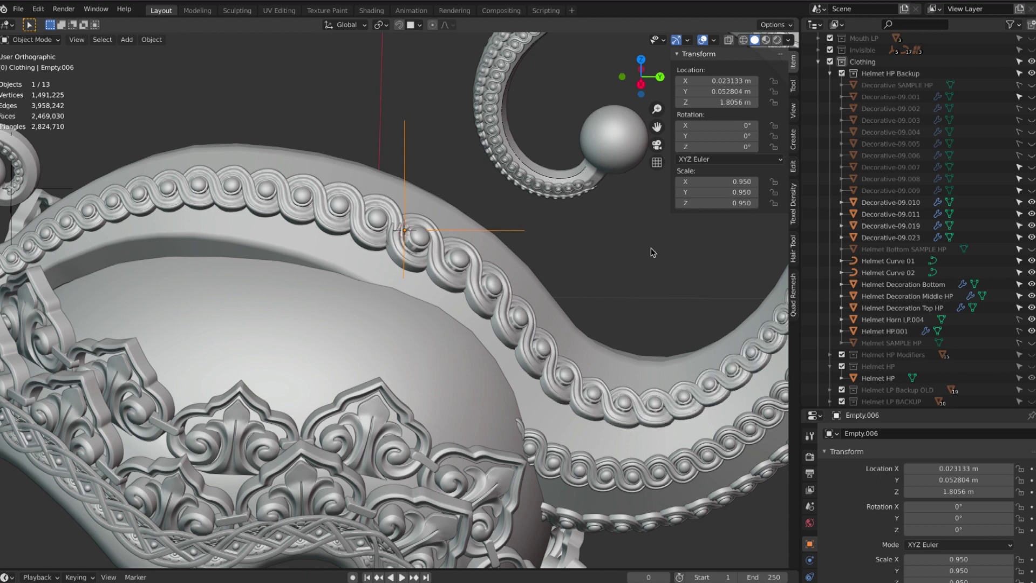
{"action": "middle_click_drag", "start_coordinate": [654, 253], "coordinate": [600, 238]}
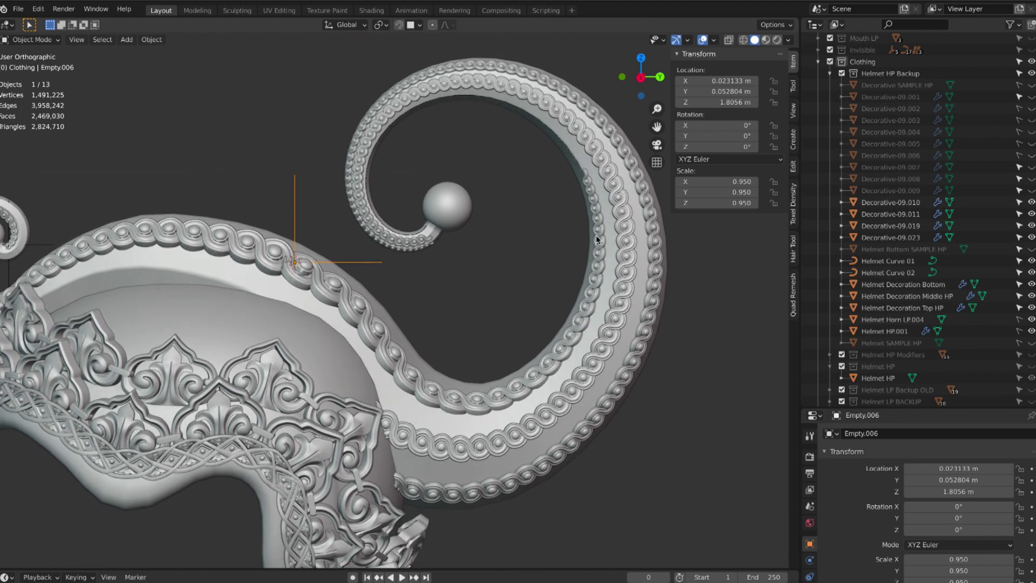
Step: Set the scale of Empty.006 to 0.975 on all three axes
{"action": "left_click", "coordinate": [701, 182]}
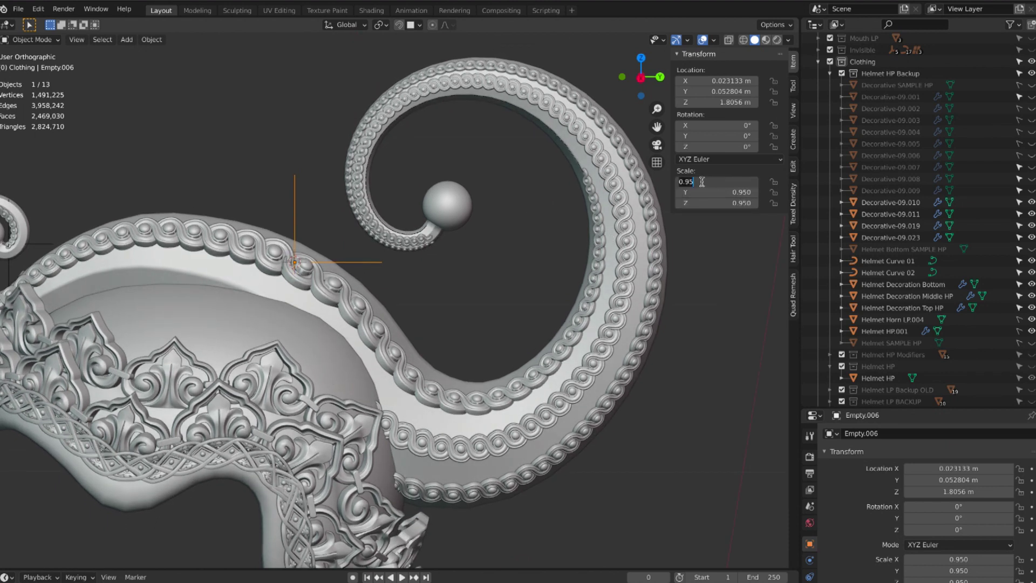
{"action": "left_click", "coordinate": [719, 184]}
{"action": "key", "text": "Return"}
{"action": "left_click", "coordinate": [726, 192]}
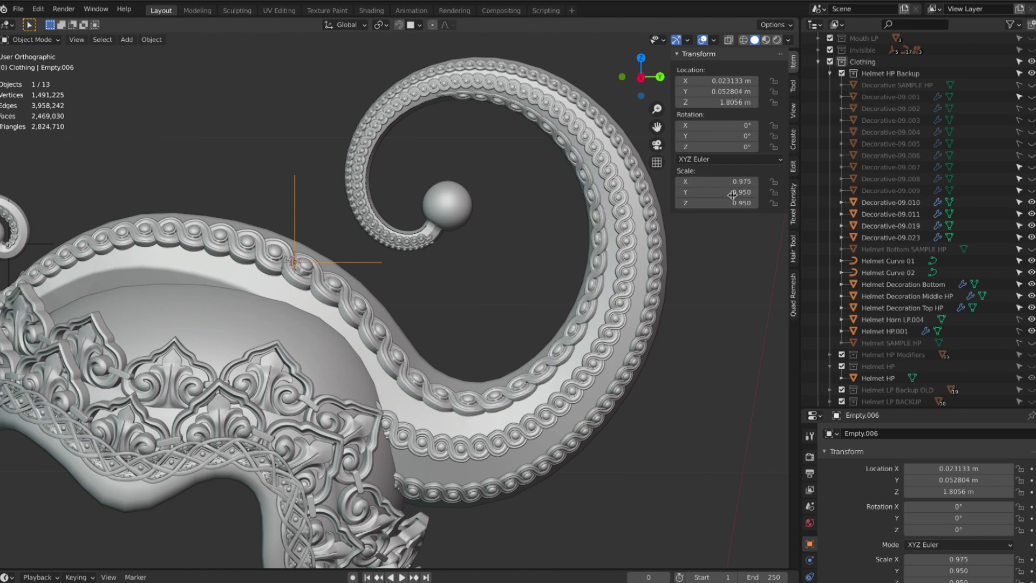
{"action": "left_click", "coordinate": [701, 190]}
{"action": "key", "text": "Left"}
{"action": "type", "text": "7"}
{"action": "key", "text": "Return"}
{"action": "left_click", "coordinate": [729, 203]}
{"action": "left_click", "coordinate": [690, 203]}
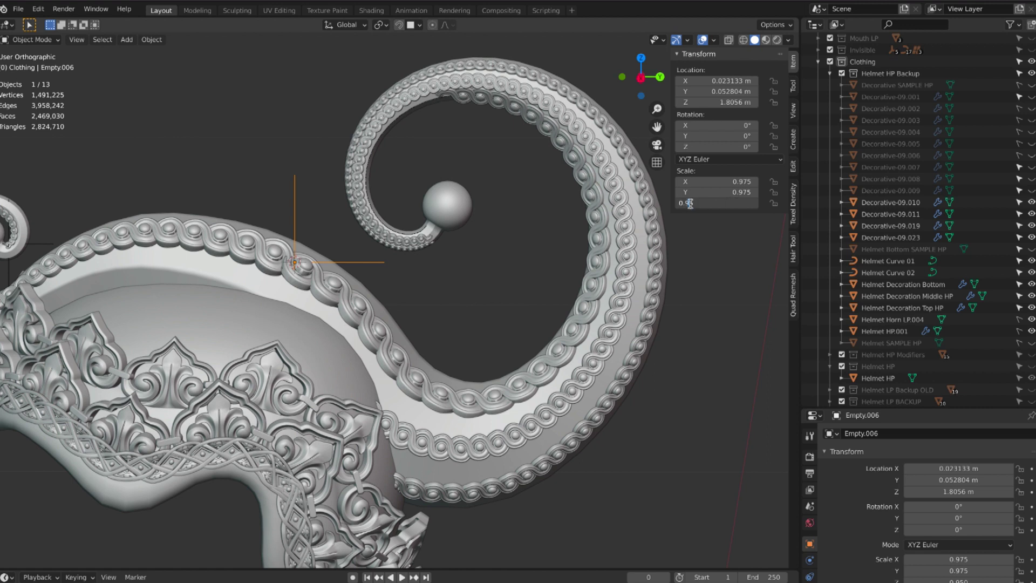
{"action": "type", "text": "75"}
{"action": "key", "text": "Return"}
{"action": "middle_click_drag", "start_coordinate": [625, 239], "coordinate": [677, 223]}
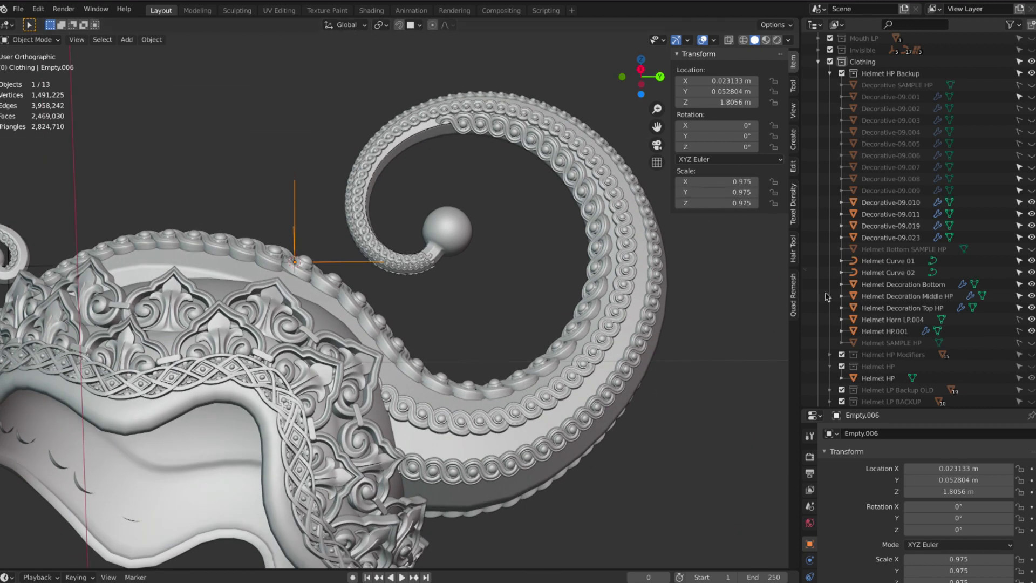
Step: Raise the Array modifier count of the scroll ornament Decorative-09.023 to 46
{"action": "left_click", "coordinate": [581, 326]}
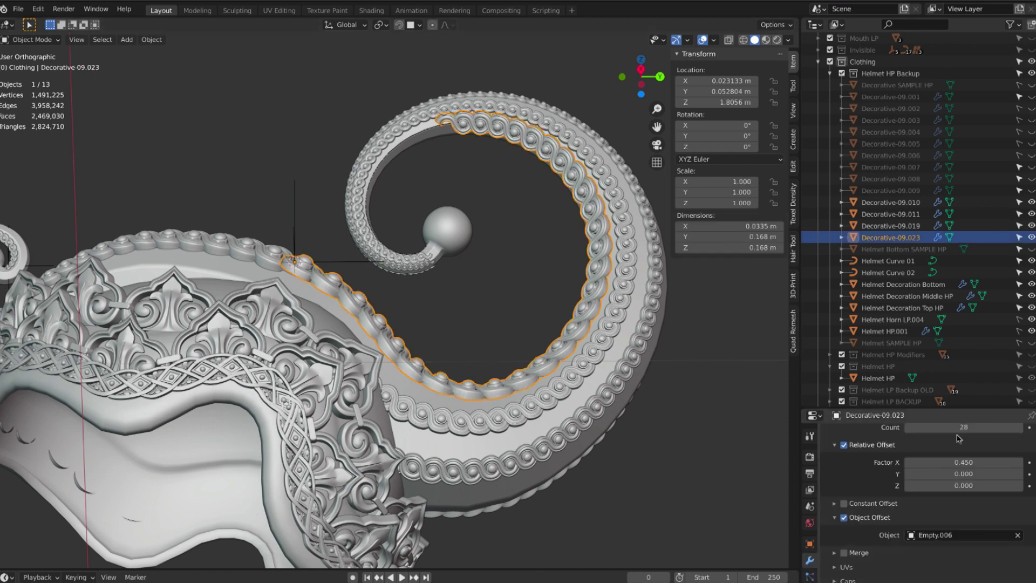
{"action": "scroll", "coordinate": [1019, 447], "scroll_direction": "up", "scroll_amount": 1}
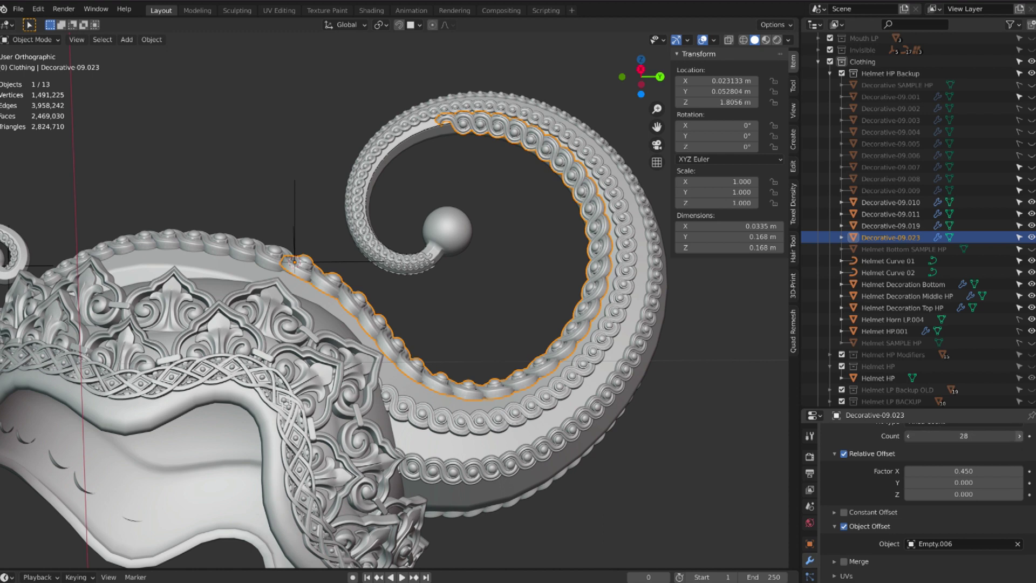
{"action": "left_click", "coordinate": [1019, 437]}
{"action": "left_click", "coordinate": [1018, 437]}
{"action": "left_click", "coordinate": [1019, 437]}
{"action": "left_click", "coordinate": [1019, 438]}
{"action": "left_click", "coordinate": [1019, 437]}
{"action": "left_click", "coordinate": [1019, 438]}
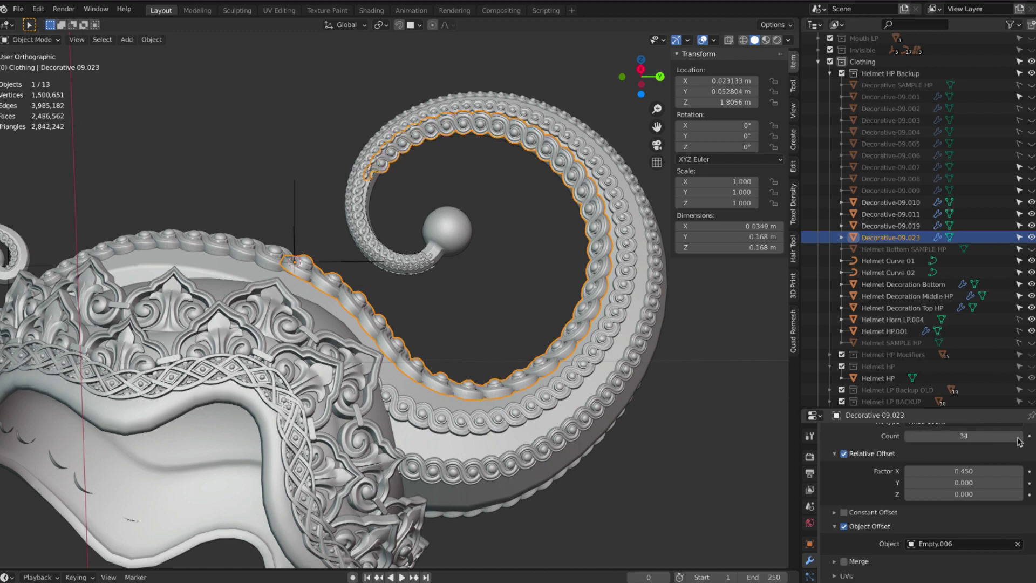
{"action": "left_click", "coordinate": [1020, 437]}
{"action": "left_click", "coordinate": [1019, 437]}
{"action": "left_click", "coordinate": [1019, 437]}
{"action": "left_click", "coordinate": [1019, 437]}
{"action": "left_click", "coordinate": [1019, 438]}
{"action": "left_click", "coordinate": [1019, 437]}
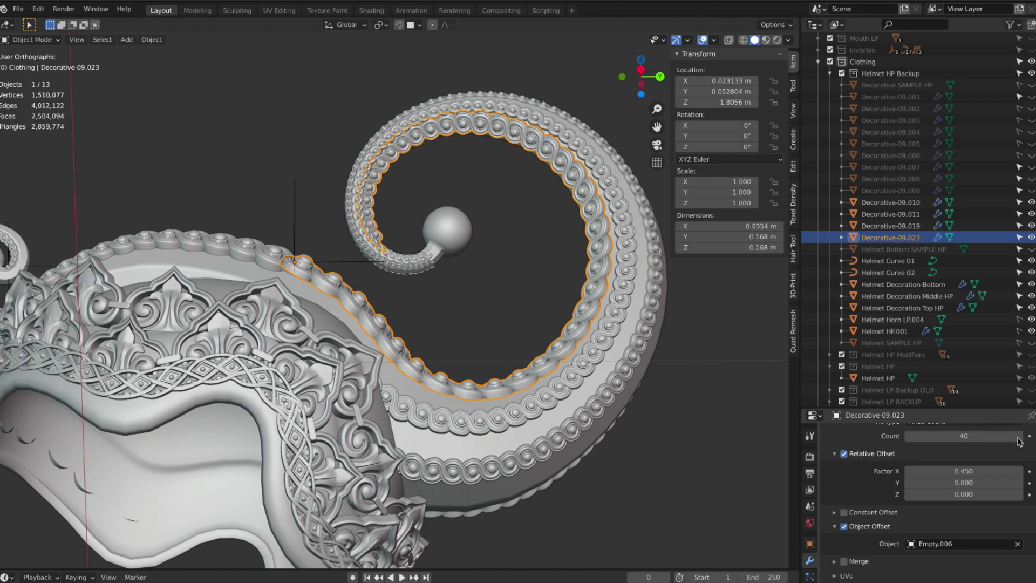
{"action": "left_click", "coordinate": [1019, 437]}
{"action": "left_click", "coordinate": [1019, 438]}
{"action": "left_click", "coordinate": [1019, 437]}
{"action": "left_click", "coordinate": [1019, 438]}
{"action": "left_click", "coordinate": [1019, 437]}
{"action": "left_click", "coordinate": [1019, 437]}
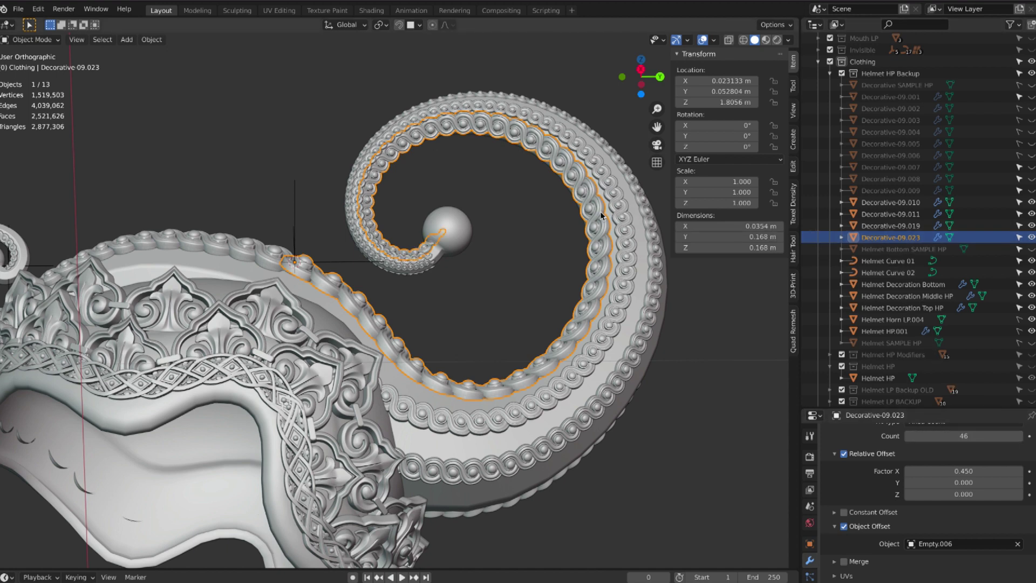
Step: Set the scale of Empty.006 to 0.965 on X, Y and Z
{"action": "left_click", "coordinate": [354, 266]}
{"action": "left_click", "coordinate": [692, 182]}
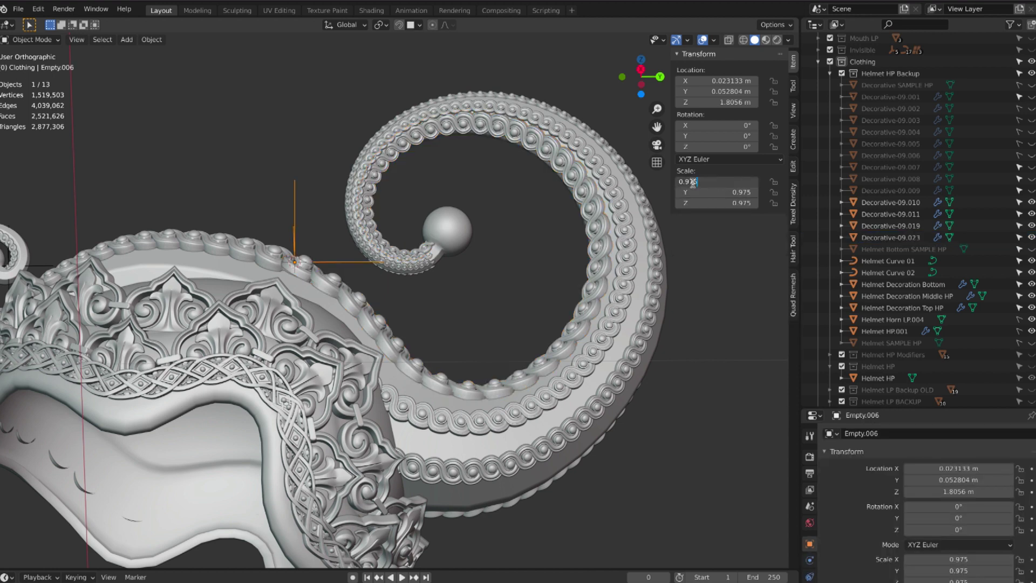
{"action": "key", "text": "Left"}
{"action": "key", "text": "Left"}
{"action": "key", "text": "Return"}
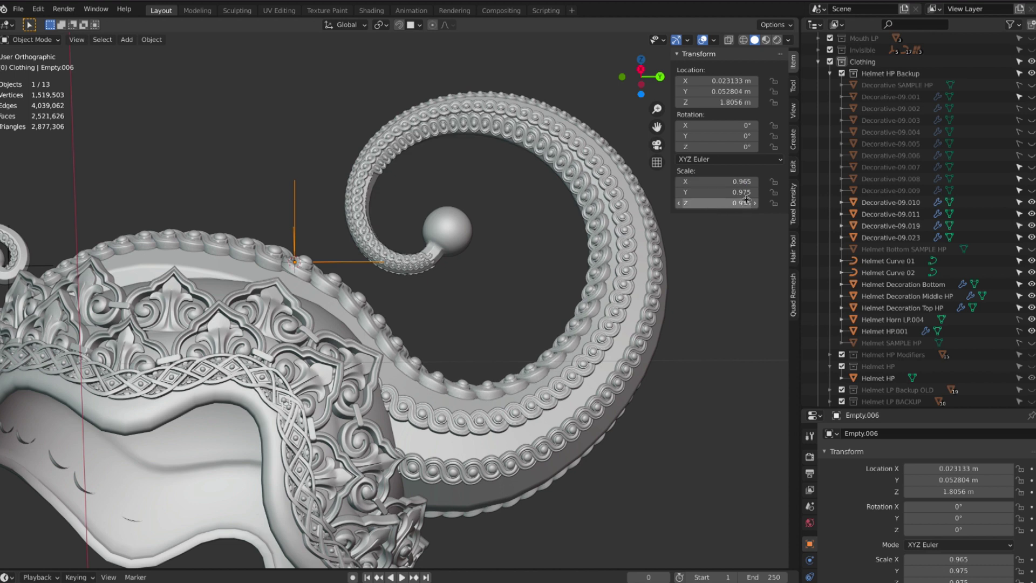
{"action": "left_click", "coordinate": [702, 193]}
{"action": "key", "text": "Left"}
{"action": "key", "text": "Left"}
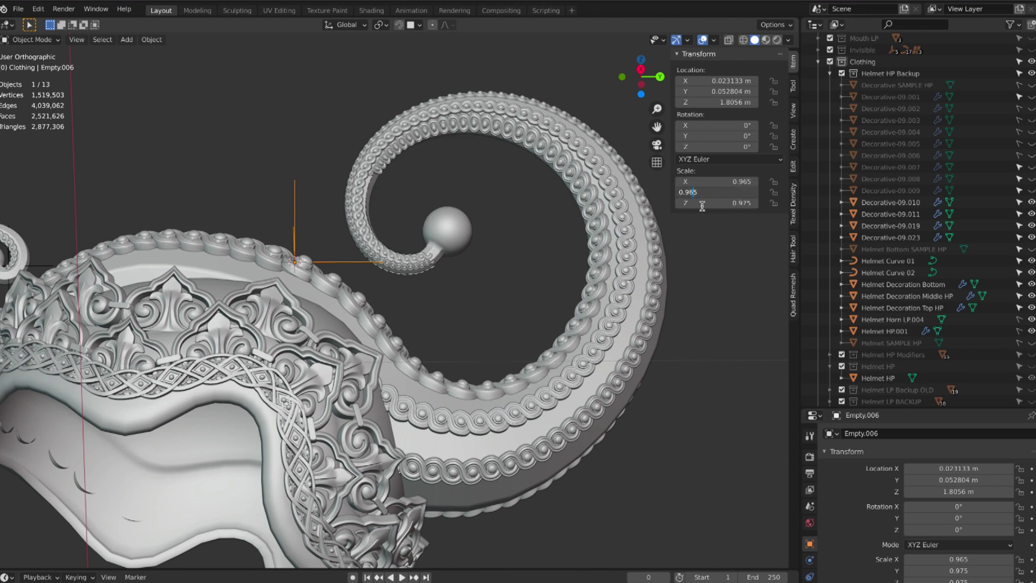
{"action": "key", "text": "Return"}
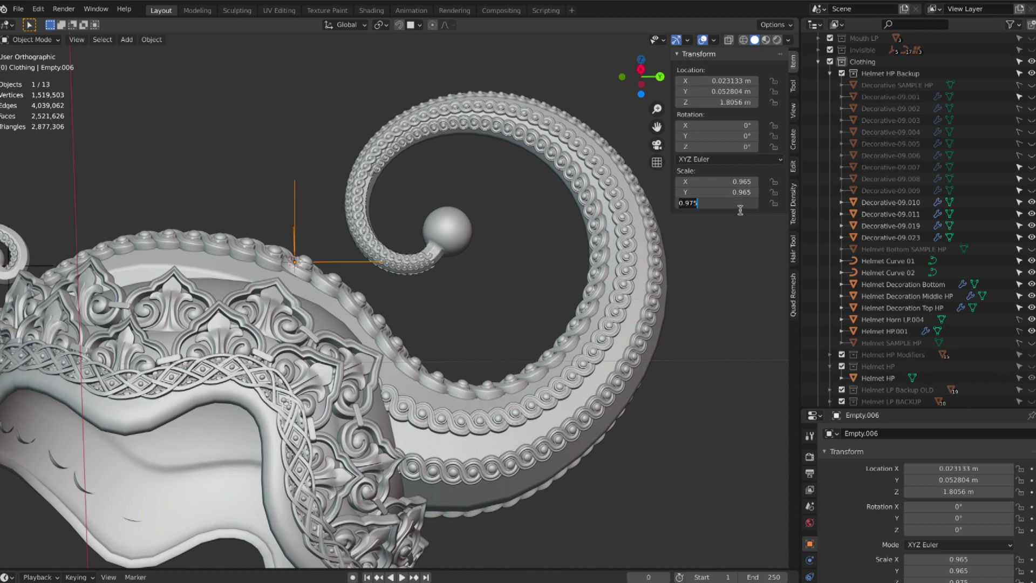
{"action": "left_click", "coordinate": [702, 203]}
{"action": "key", "text": "Left"}
{"action": "type", "text": "6"}
{"action": "key", "text": "Return"}
Step: Raise the Array modifier count of Decorative-09.023 to 78 and clear the selection
{"action": "left_click", "coordinate": [534, 380]}
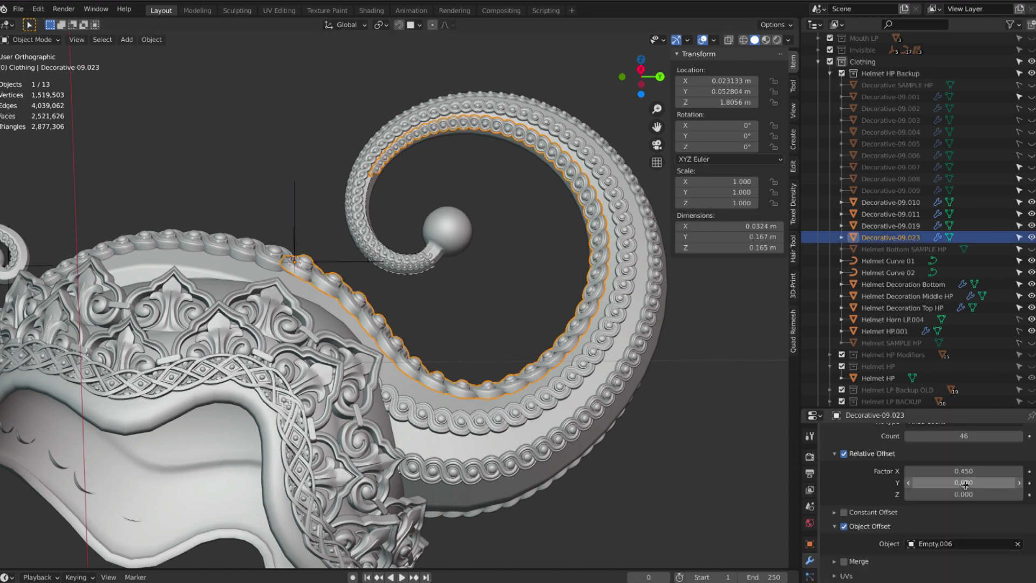
{"action": "scroll", "coordinate": [985, 478], "scroll_direction": "up", "scroll_amount": 1}
{"action": "scroll", "coordinate": [985, 478], "scroll_direction": "up", "scroll_amount": 1}
{"action": "left_click", "coordinate": [1020, 456]}
{"action": "left_click", "coordinate": [1019, 456]}
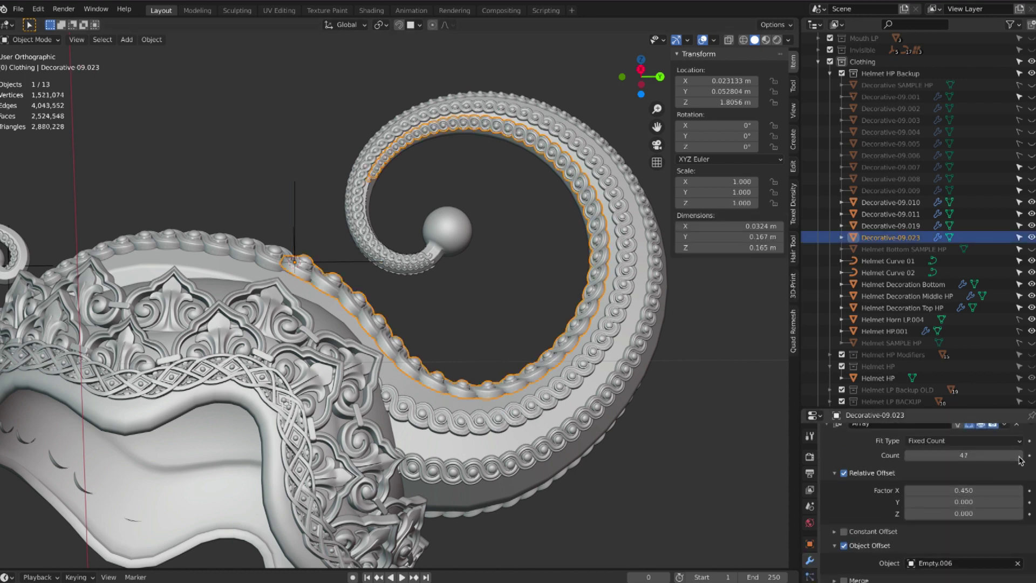
{"action": "left_click", "coordinate": [1019, 455]}
{"action": "left_click", "coordinate": [1020, 455]}
{"action": "left_click", "coordinate": [1019, 456]}
{"action": "left_click", "coordinate": [1020, 455]}
{"action": "left_click", "coordinate": [1019, 456]}
{"action": "left_click", "coordinate": [1020, 456]}
{"action": "left_click", "coordinate": [1020, 456]}
{"action": "left_click", "coordinate": [1019, 455]}
{"action": "left_click", "coordinate": [1019, 455]}
{"action": "left_click", "coordinate": [1019, 455]}
{"action": "left_click", "coordinate": [1019, 456]}
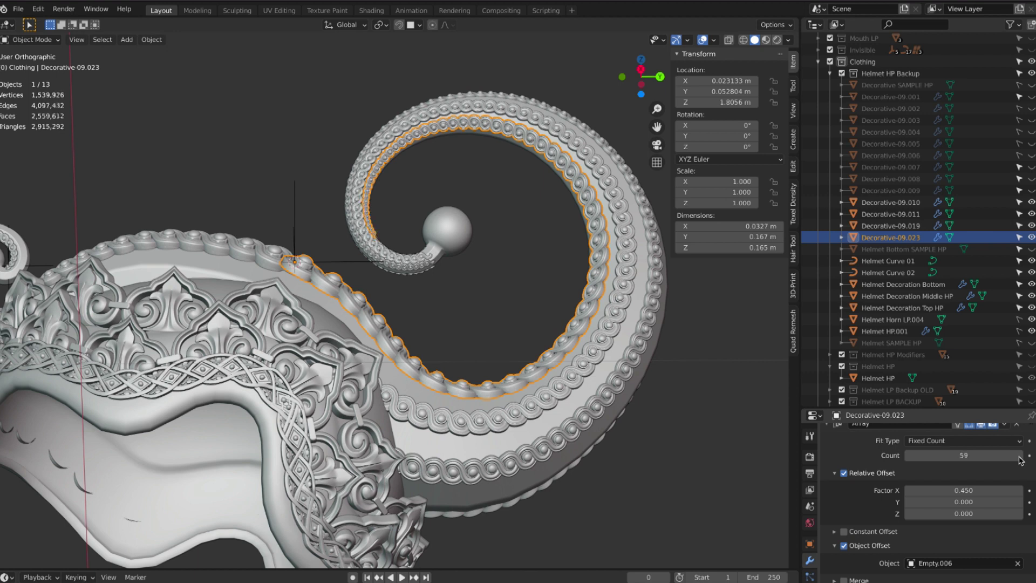
{"action": "left_click", "coordinate": [1020, 455]}
{"action": "left_click", "coordinate": [1020, 456]}
{"action": "left_click", "coordinate": [1020, 455]}
{"action": "left_click", "coordinate": [1020, 456]}
{"action": "left_click", "coordinate": [1020, 456]}
{"action": "left_click", "coordinate": [1020, 455]}
{"action": "left_click", "coordinate": [1020, 455]}
{"action": "left_click", "coordinate": [1019, 455]}
{"action": "left_click", "coordinate": [1019, 455]}
{"action": "left_click", "coordinate": [965, 456]}
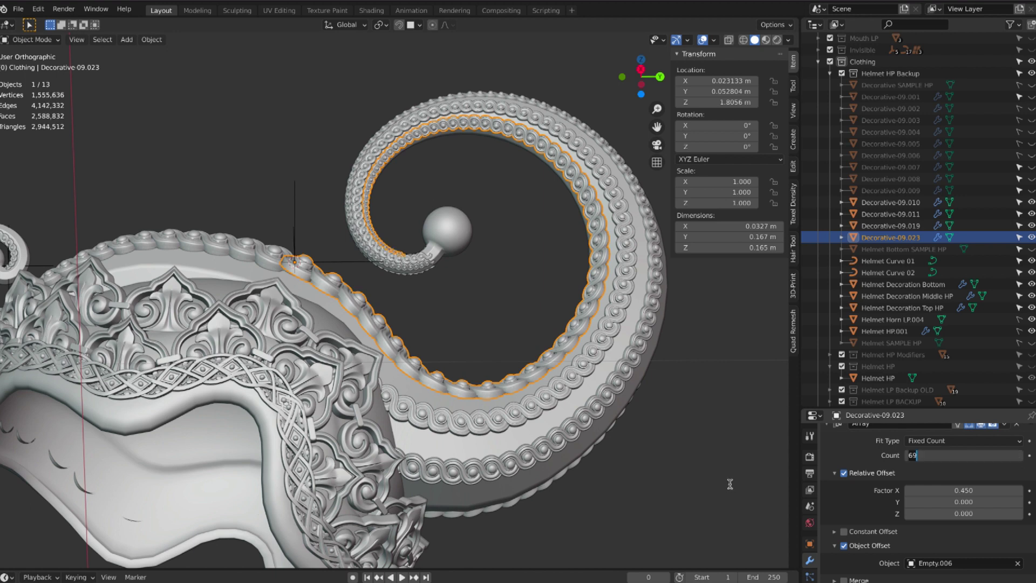
{"action": "key", "text": "Return"}
{"action": "middle_click_drag", "start_coordinate": [730, 486], "coordinate": [709, 484]}
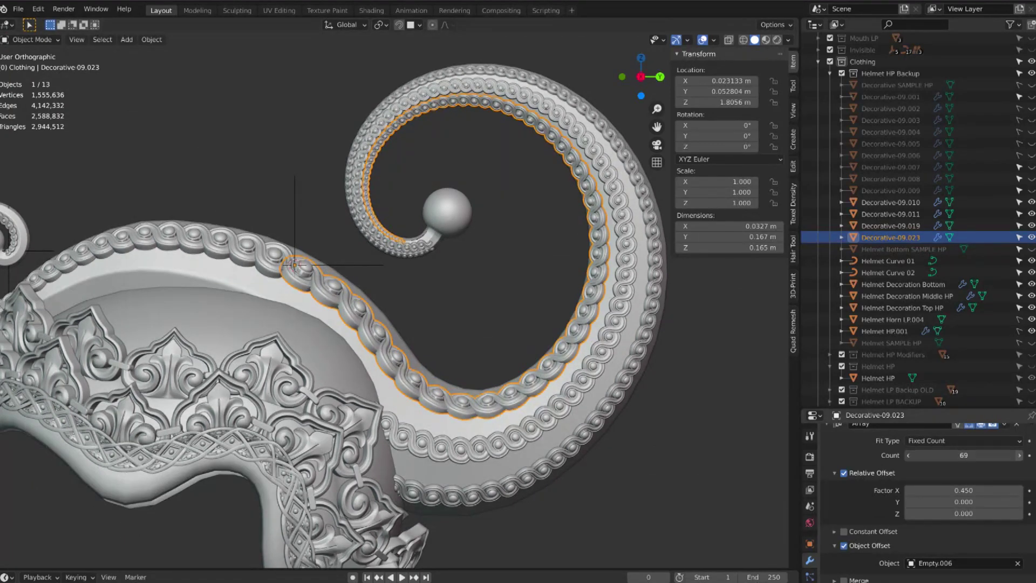
{"action": "left_click", "coordinate": [1020, 456]}
{"action": "left_click", "coordinate": [1019, 456]}
{"action": "left_click", "coordinate": [1019, 456]}
{"action": "left_click", "coordinate": [1020, 456]}
{"action": "left_click", "coordinate": [1020, 455]}
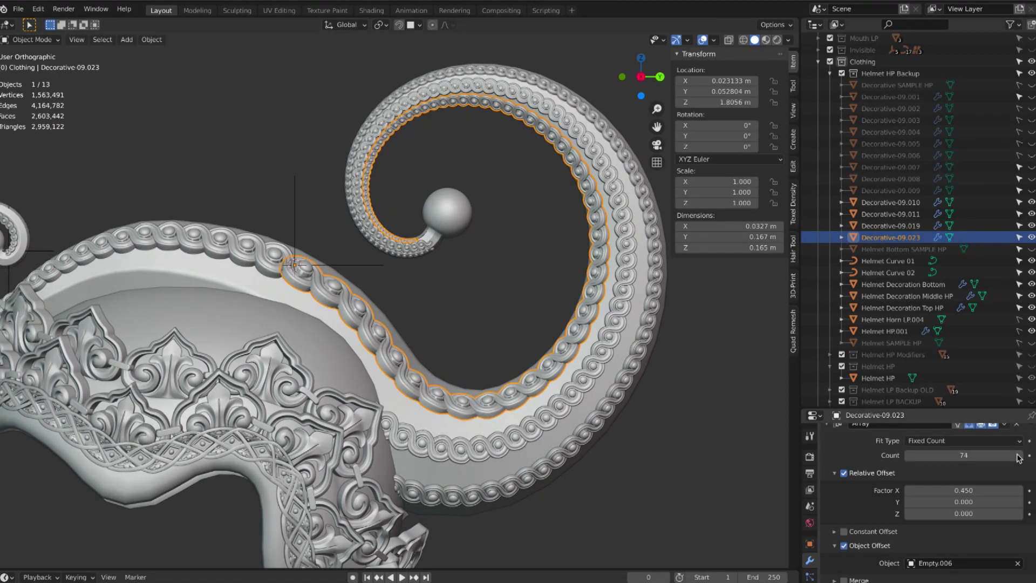
{"action": "left_click", "coordinate": [1019, 455]}
{"action": "left_click", "coordinate": [1019, 456]}
{"action": "left_click", "coordinate": [1020, 456]}
{"action": "left_click", "coordinate": [1019, 456]}
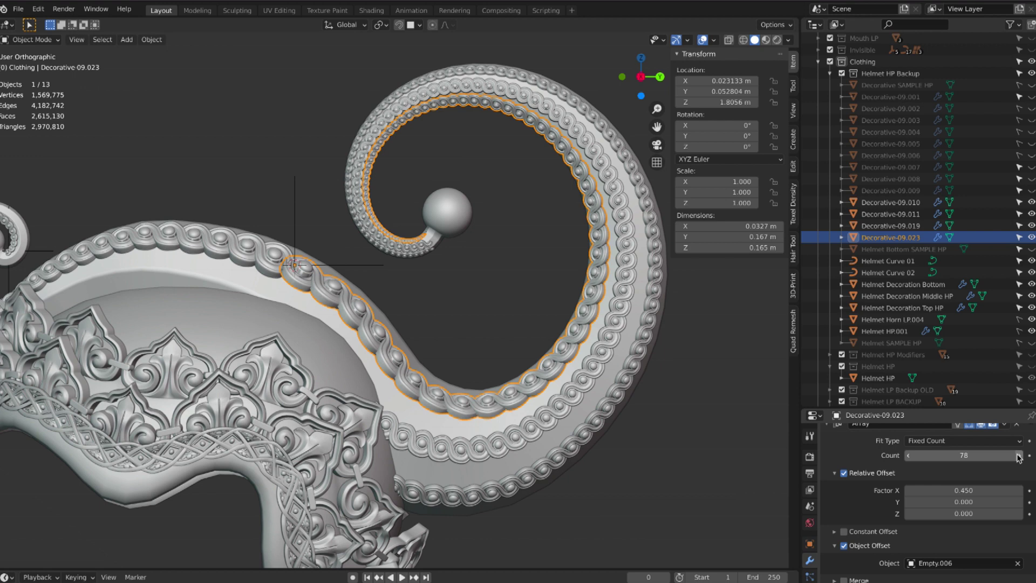
{"action": "left_click", "coordinate": [719, 472]}
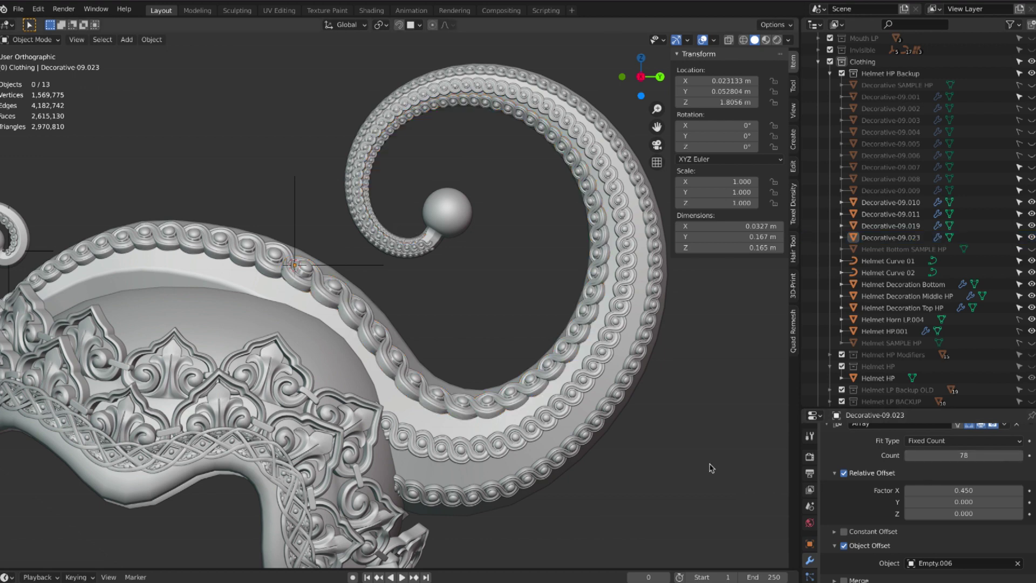
{"action": "scroll", "coordinate": [712, 468], "scroll_direction": "down", "scroll_amount": 5}
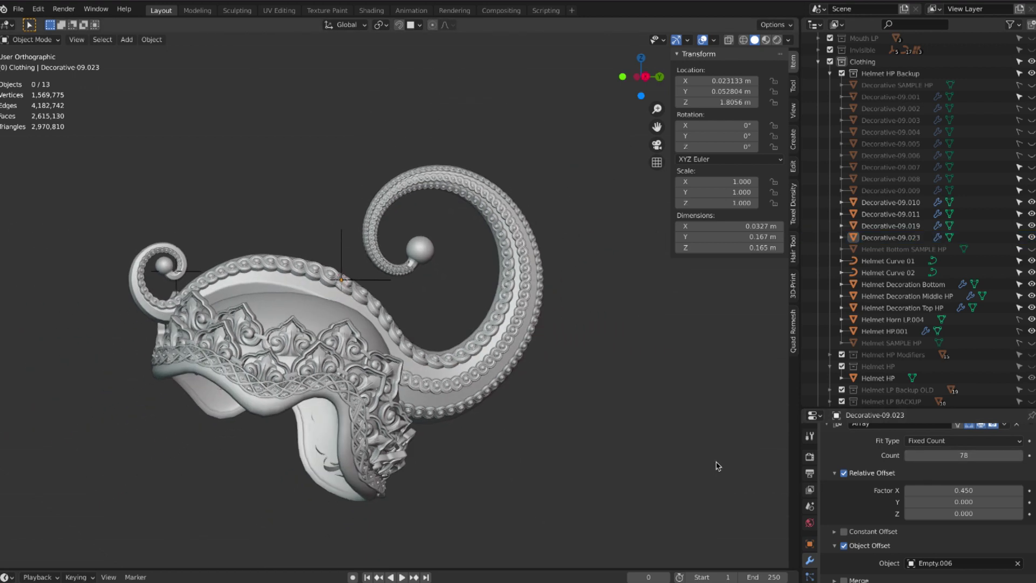
{"action": "middle_click_drag", "start_coordinate": [718, 466], "coordinate": [714, 463]}
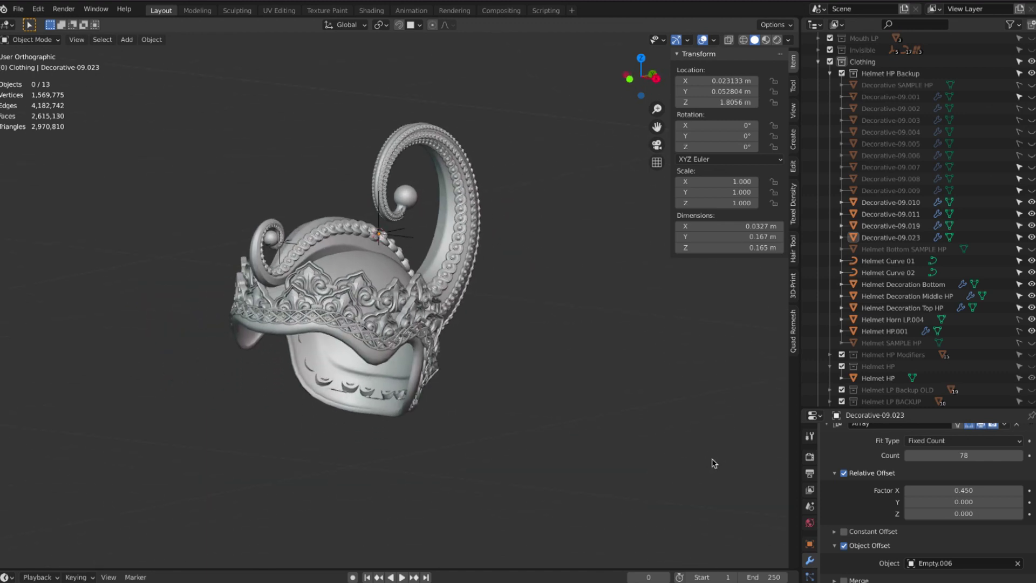
{"action": "middle_click_drag", "start_coordinate": [706, 456], "coordinate": [662, 434]}
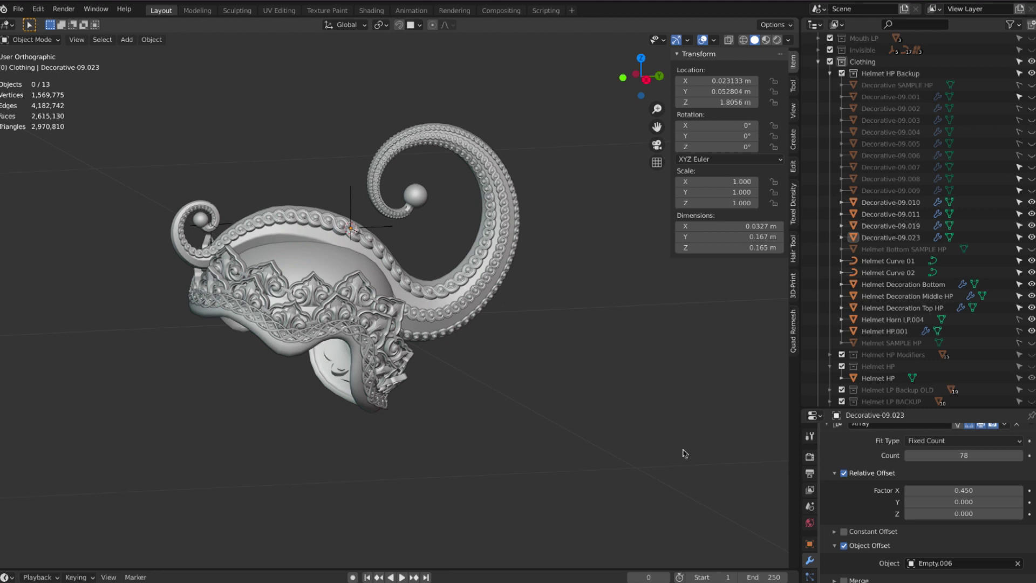
{"action": "middle_click_drag", "start_coordinate": [693, 457], "coordinate": [684, 456]}
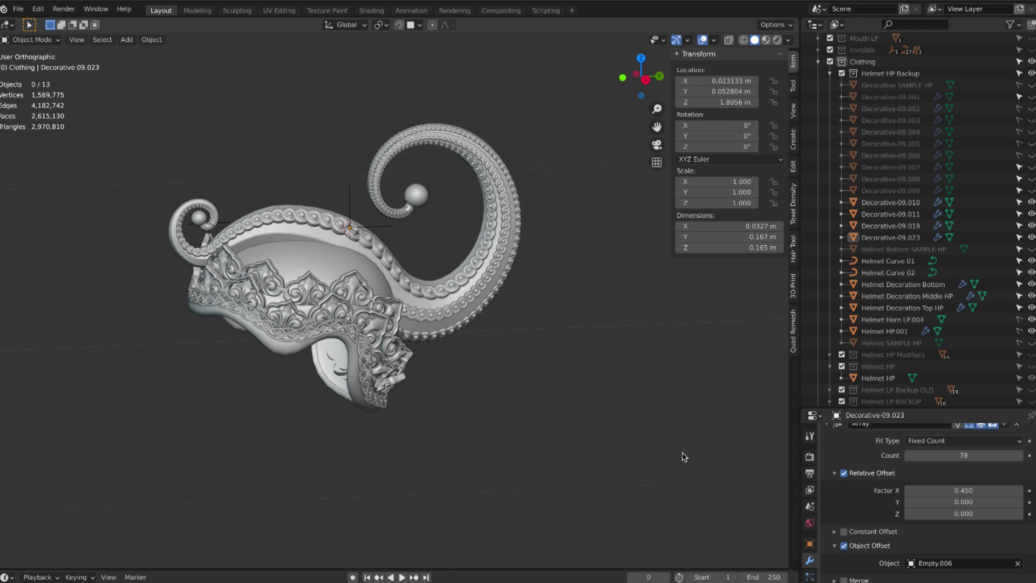